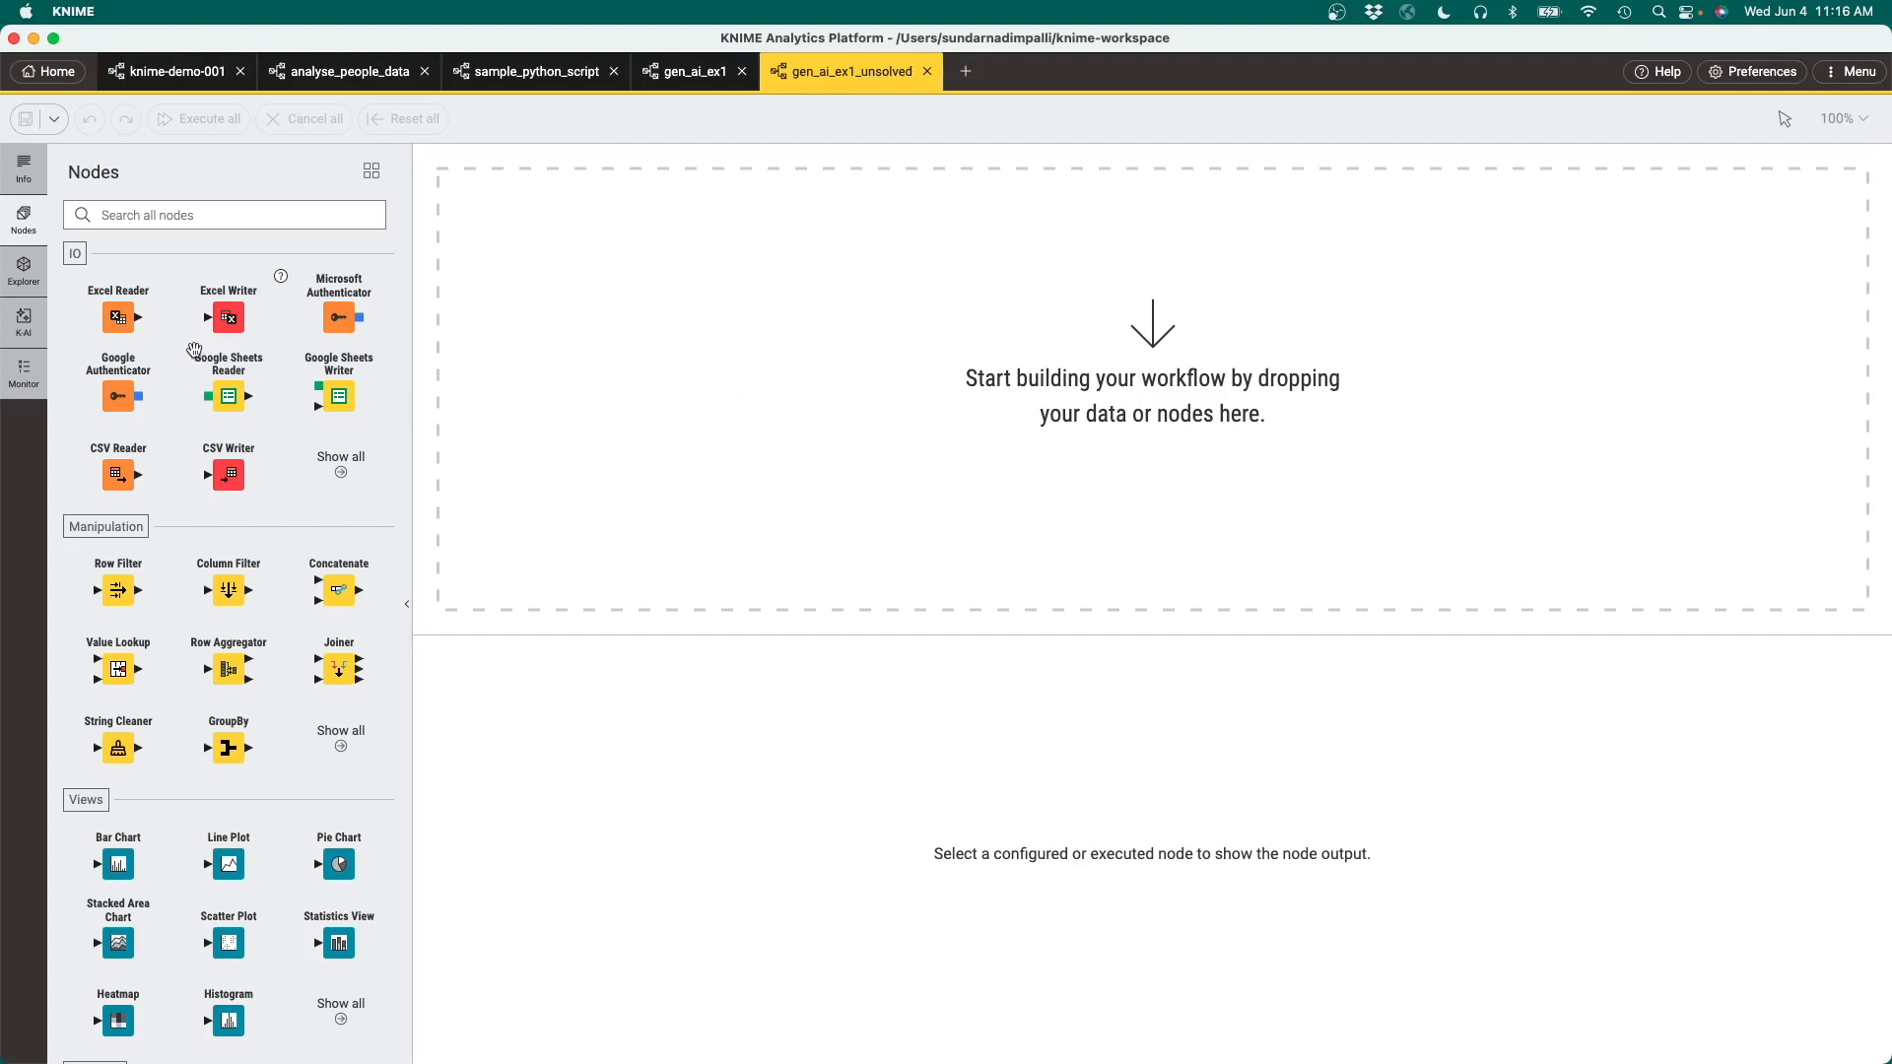
# Add a CSV Reader node to the empty workflow and configure it to read mock_product_data_small.csv from the Gen-AI folder.
pyautogui.moveTo(118, 475); pyautogui.dragTo(524, 382)
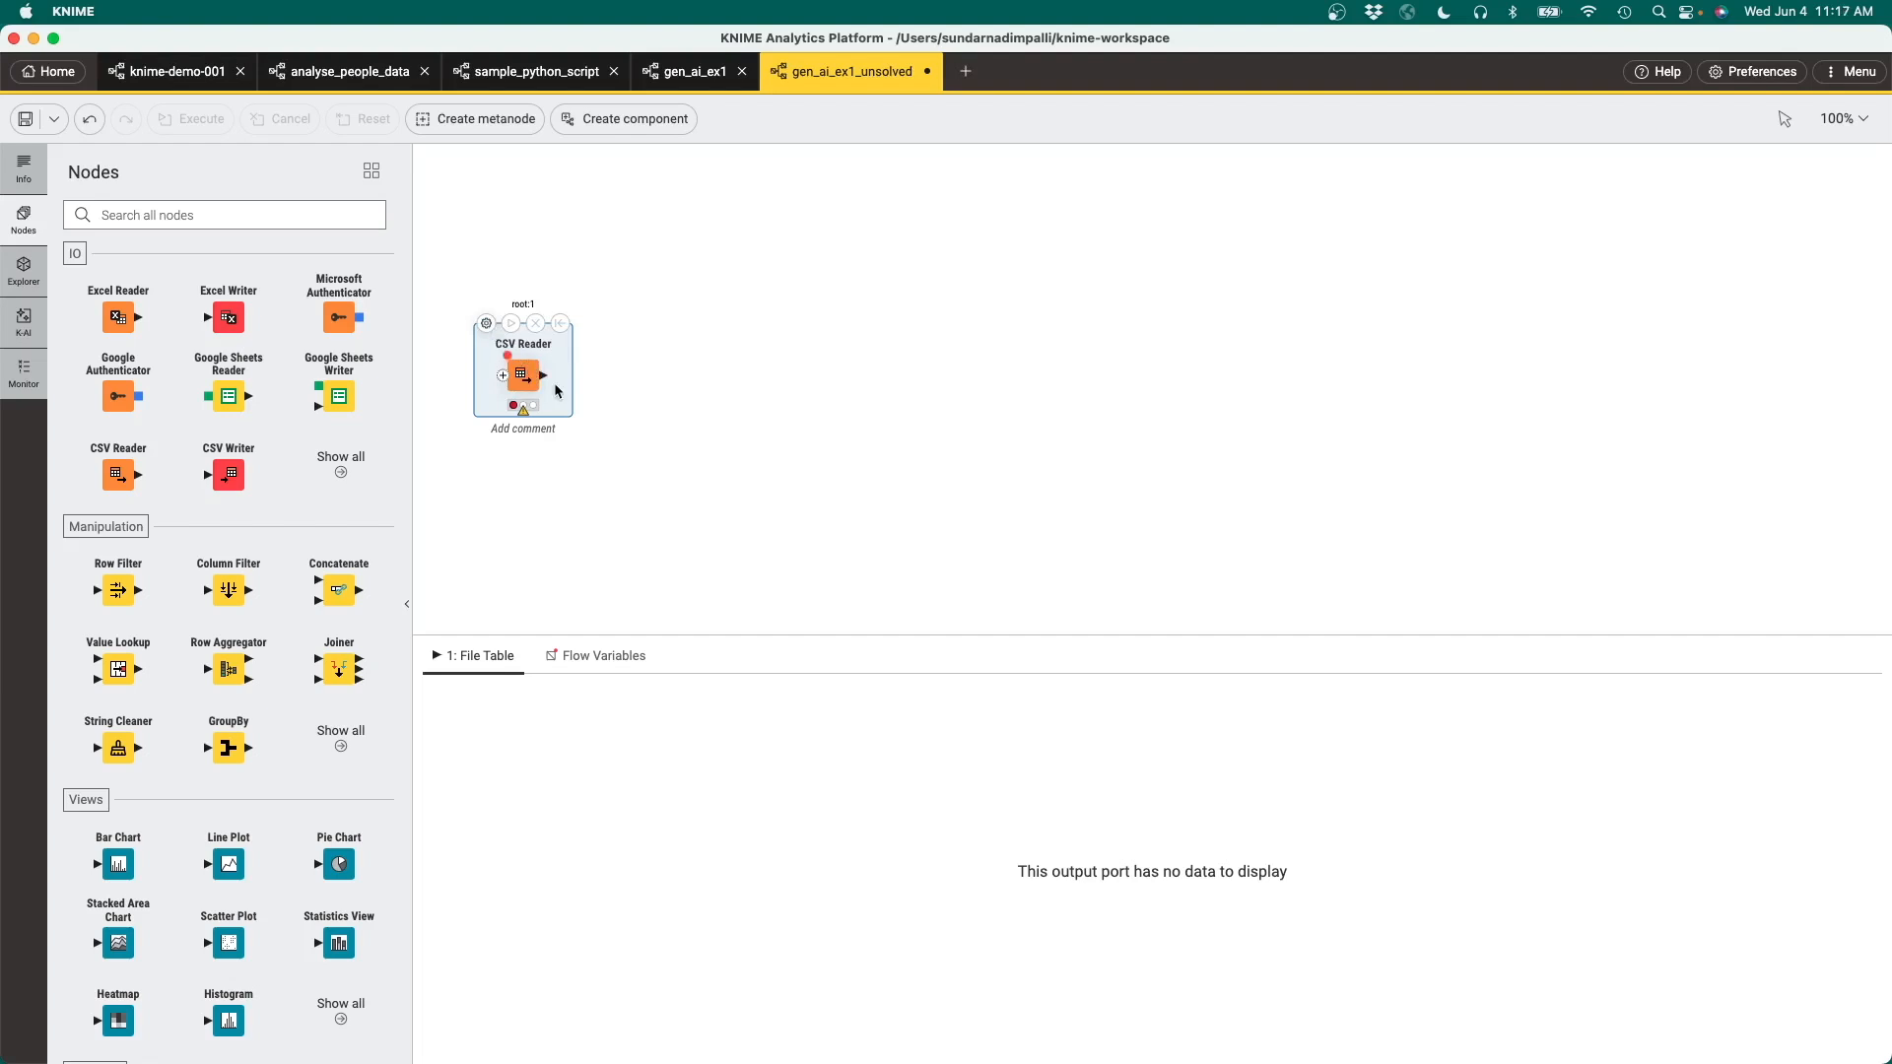
pyautogui.click(485, 323)
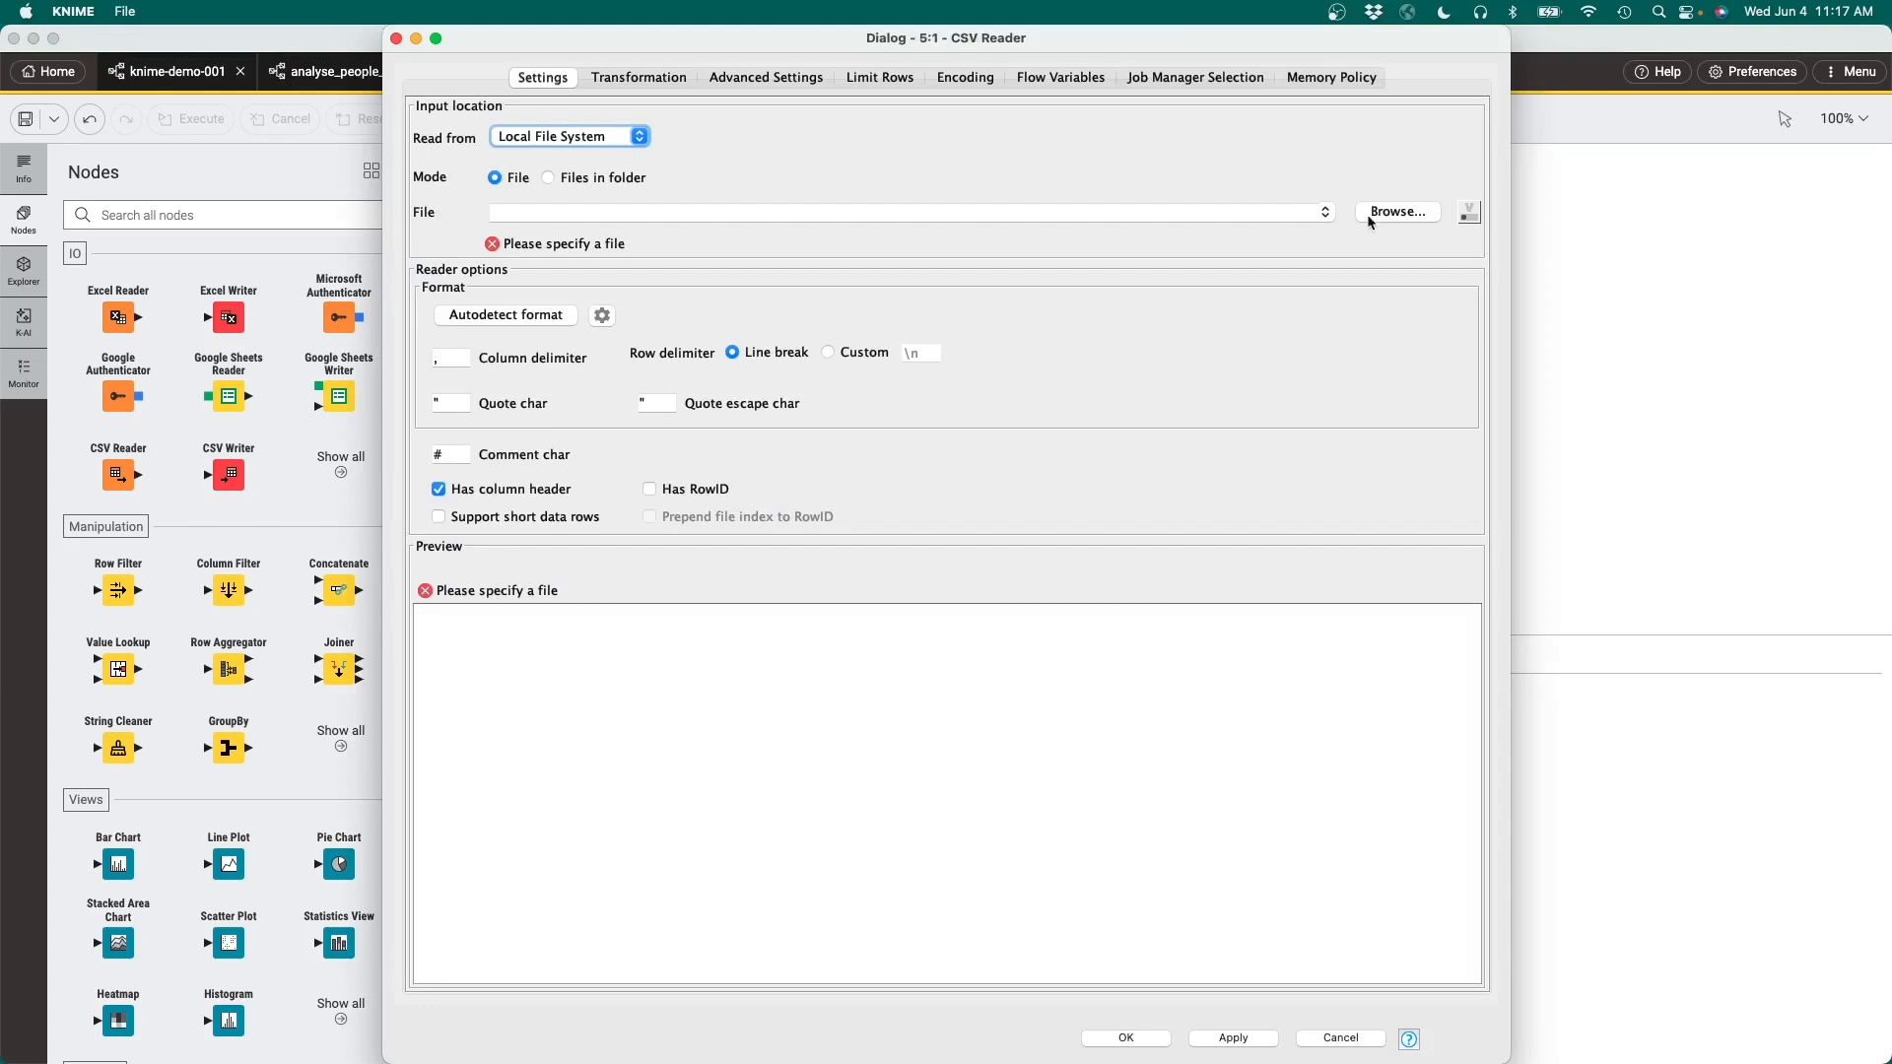
pyautogui.click(1409, 217)
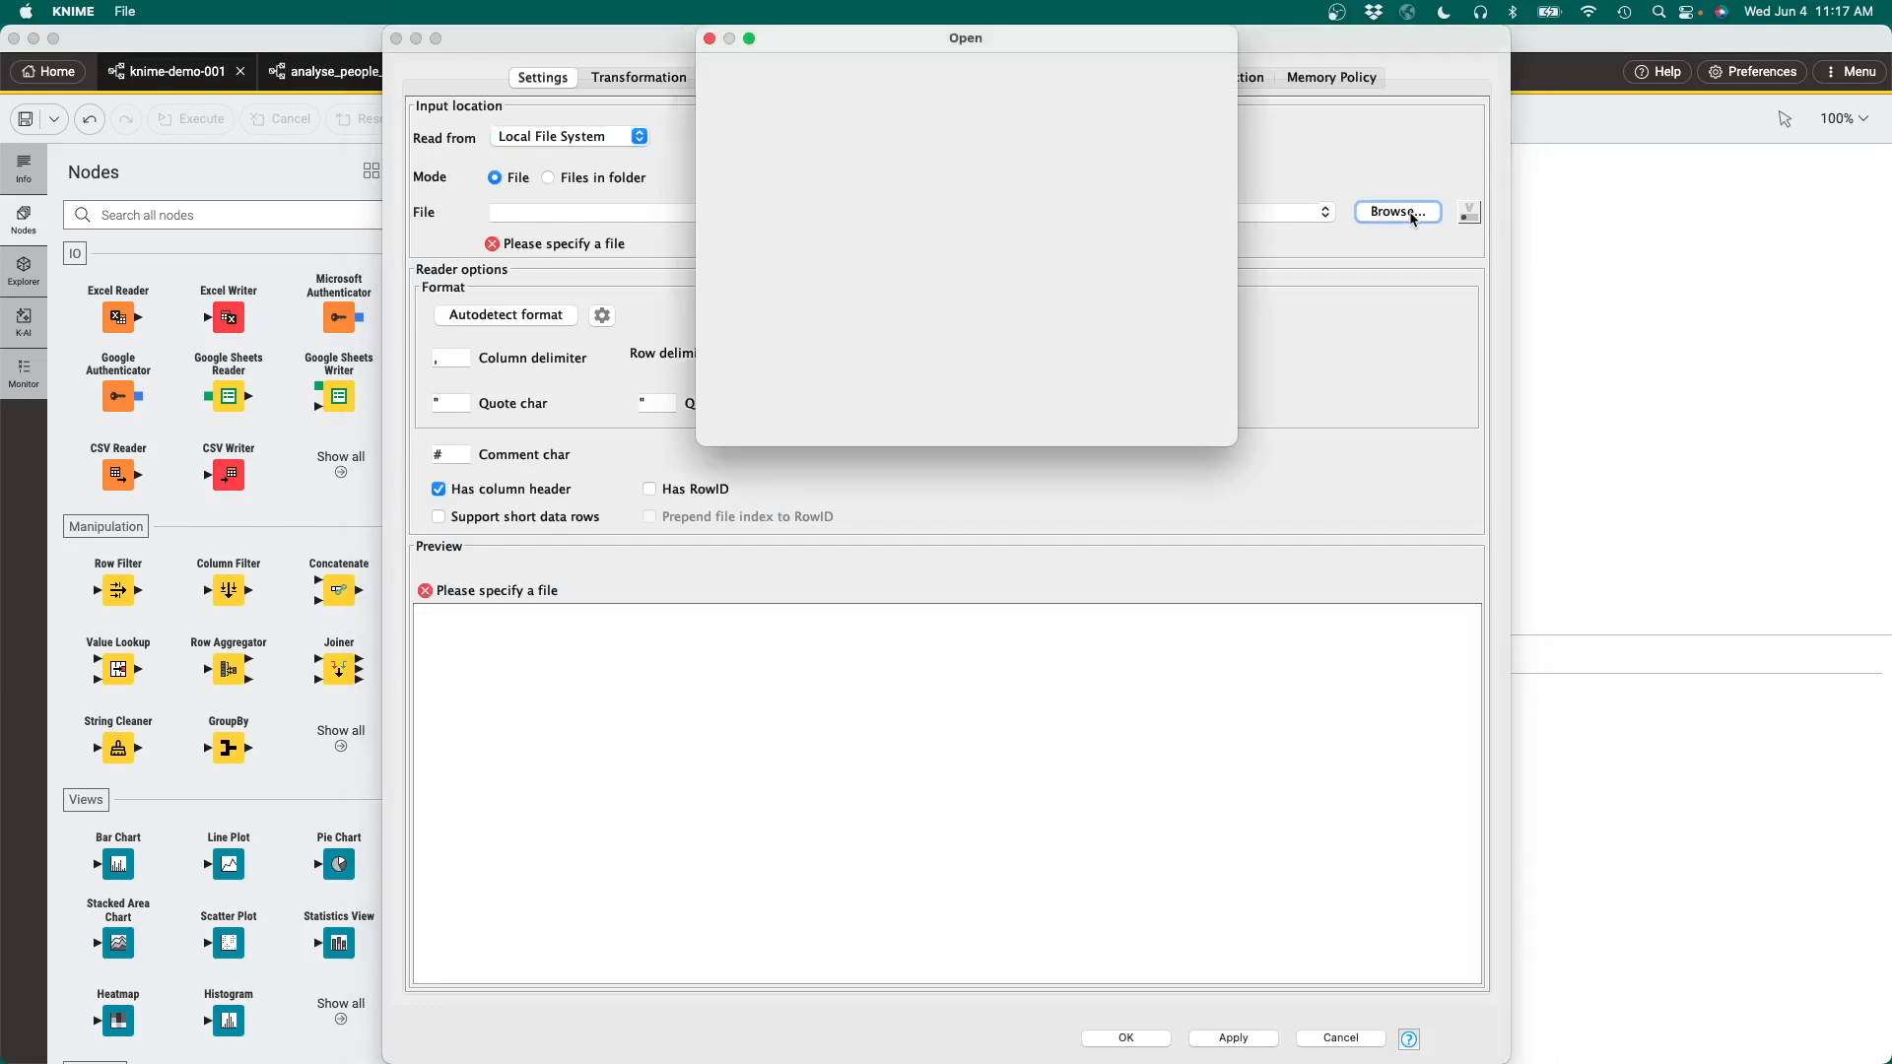
pyautogui.click(866, 268)
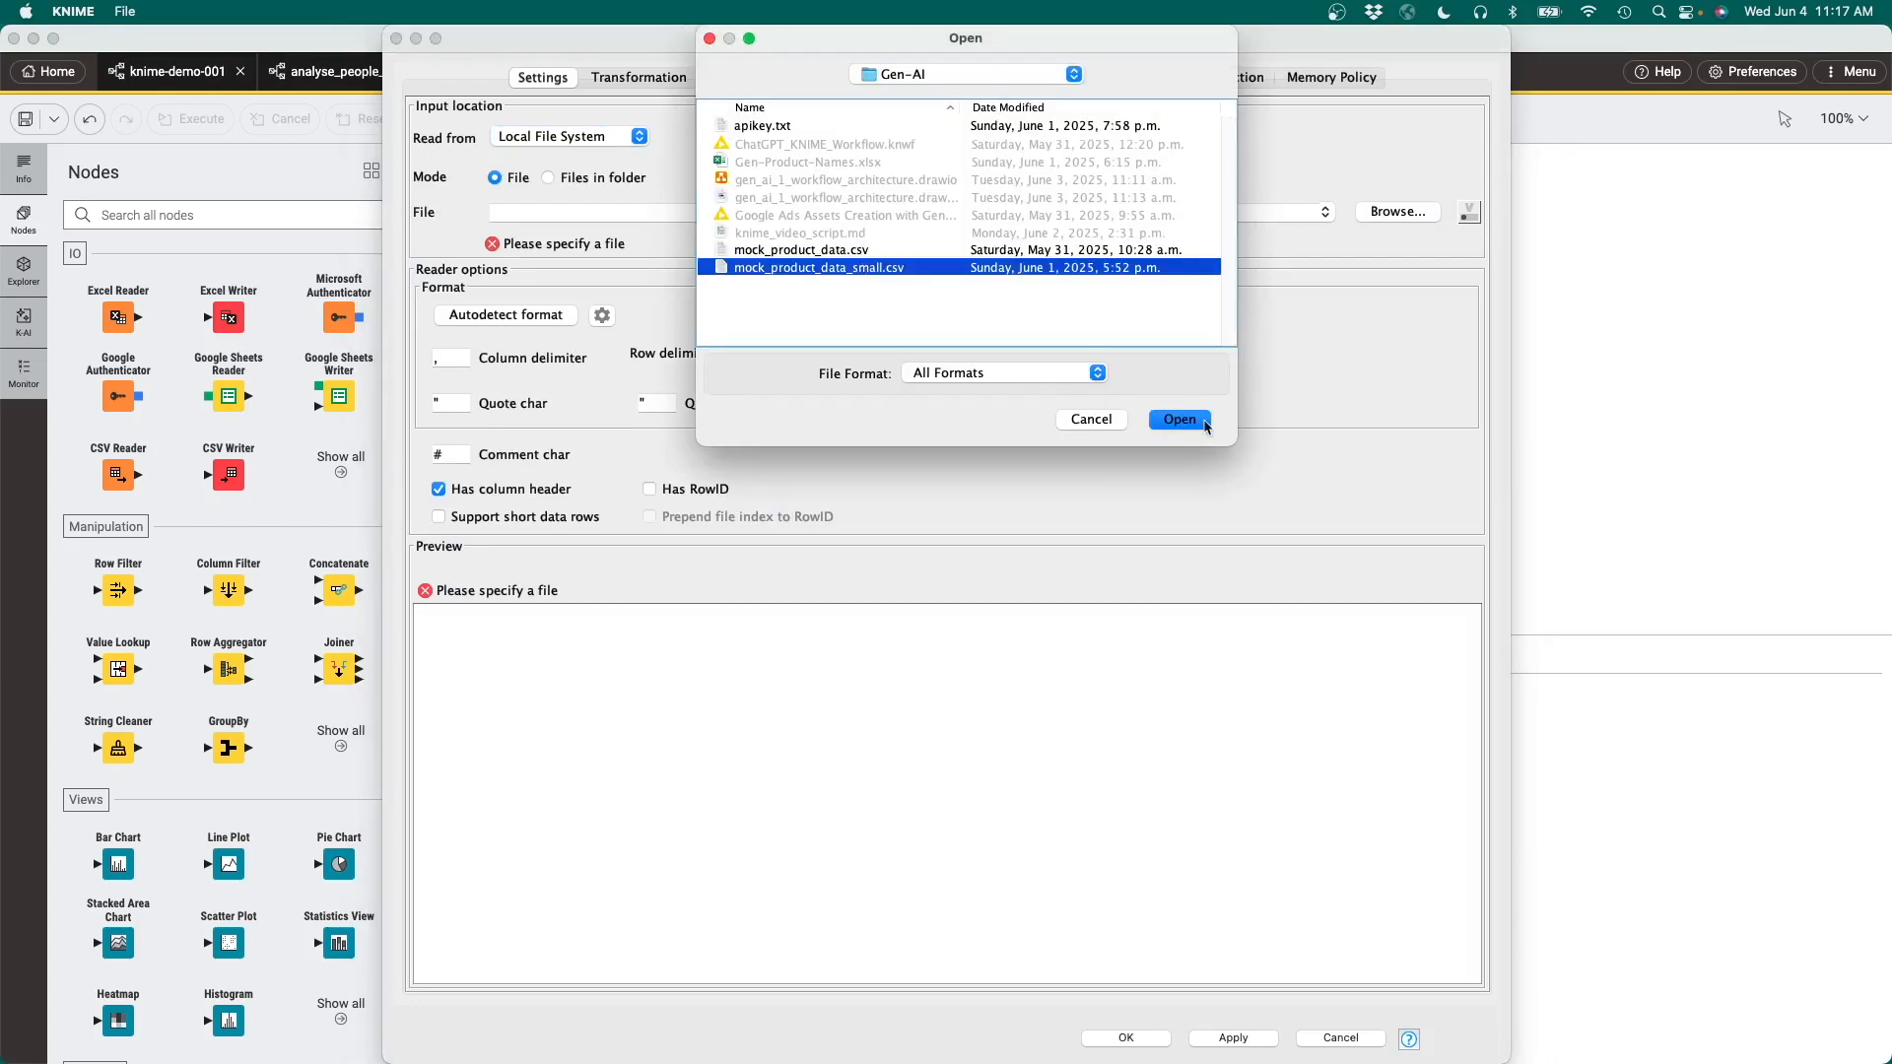
pyautogui.click(1181, 420)
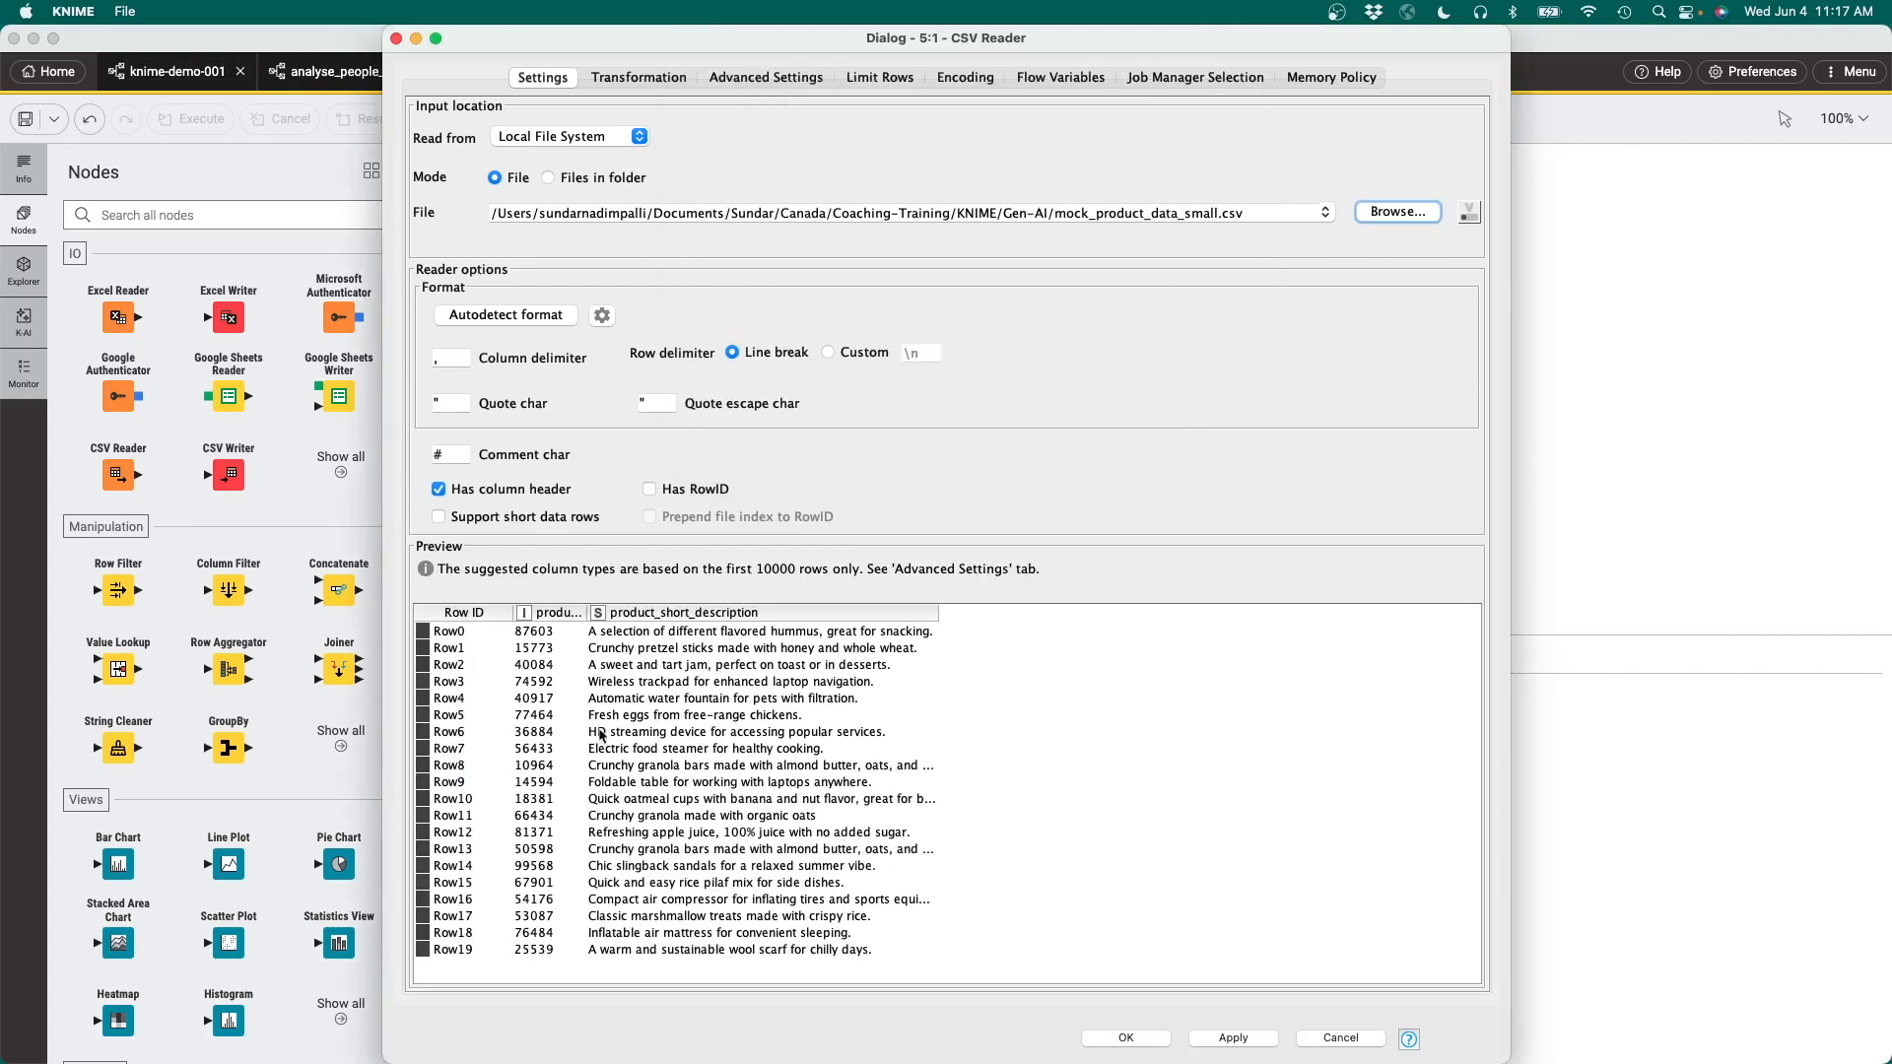
pyautogui.moveTo(586, 611); pyautogui.dragTo(675, 612)
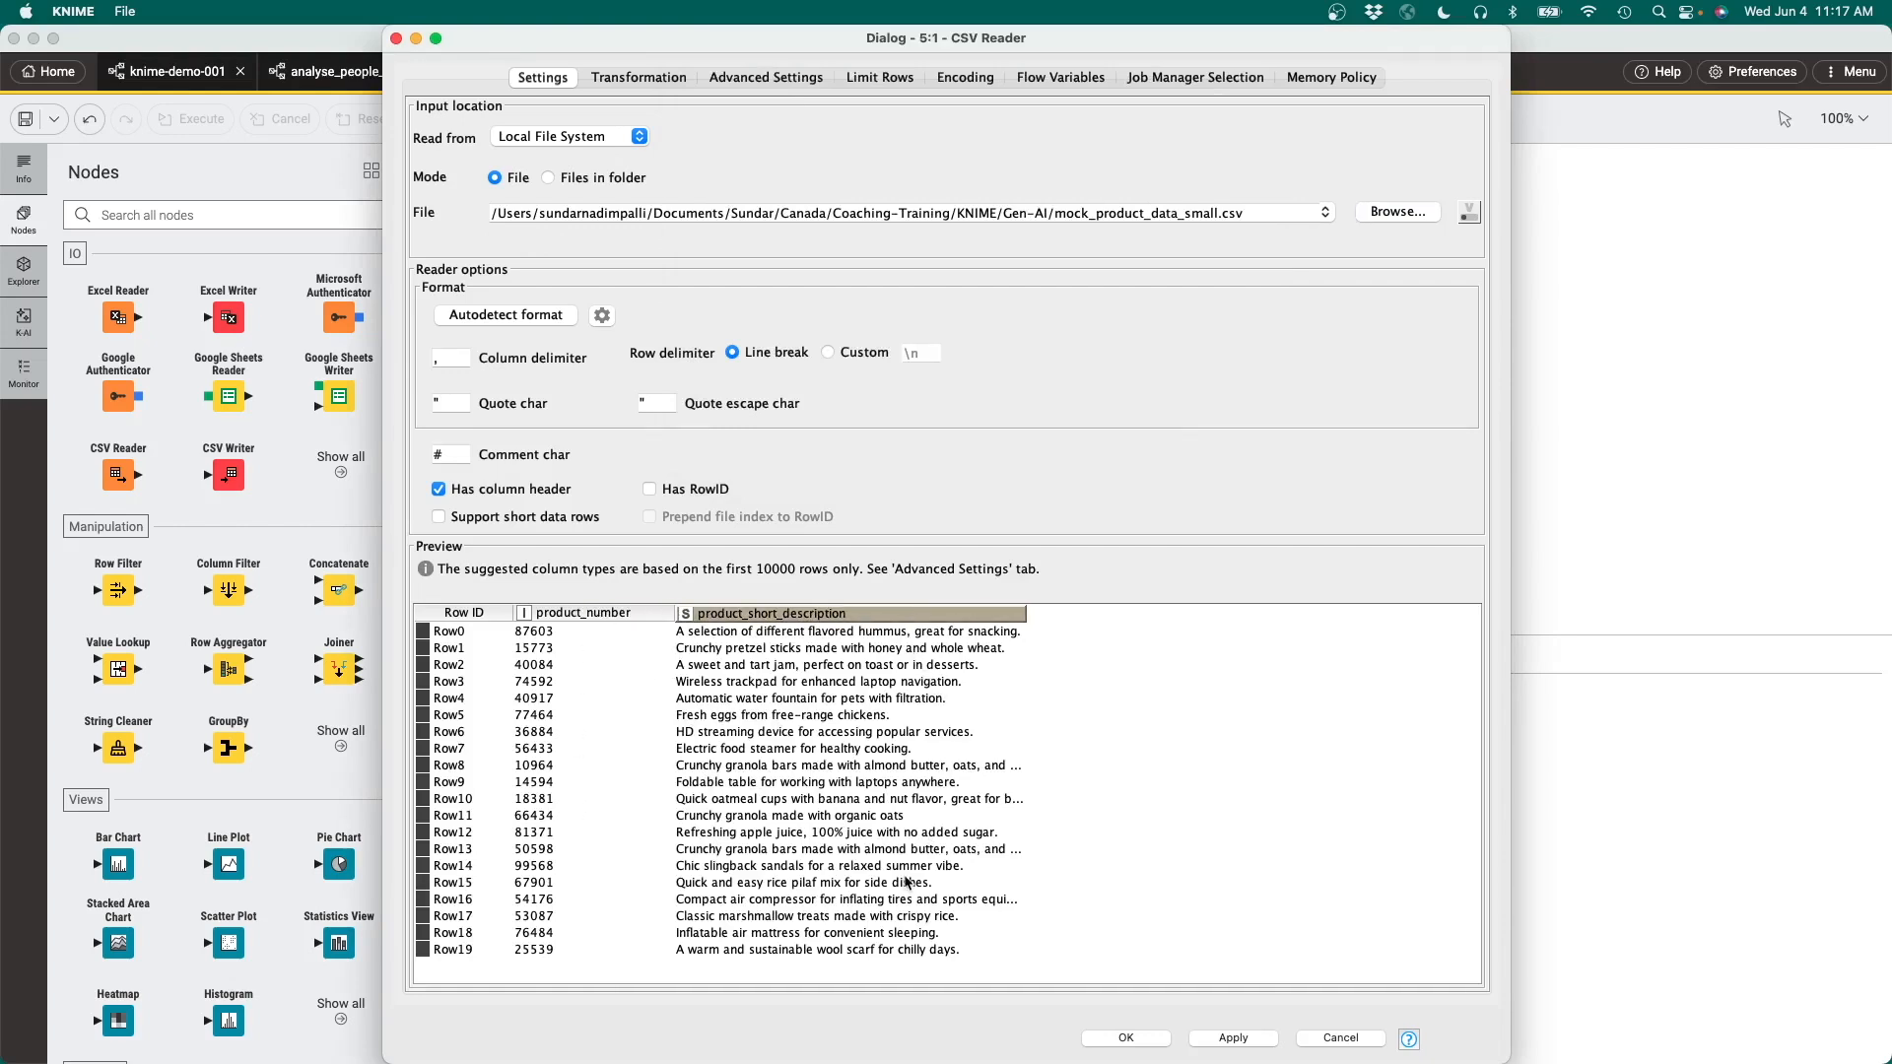
pyautogui.click(1125, 1038)
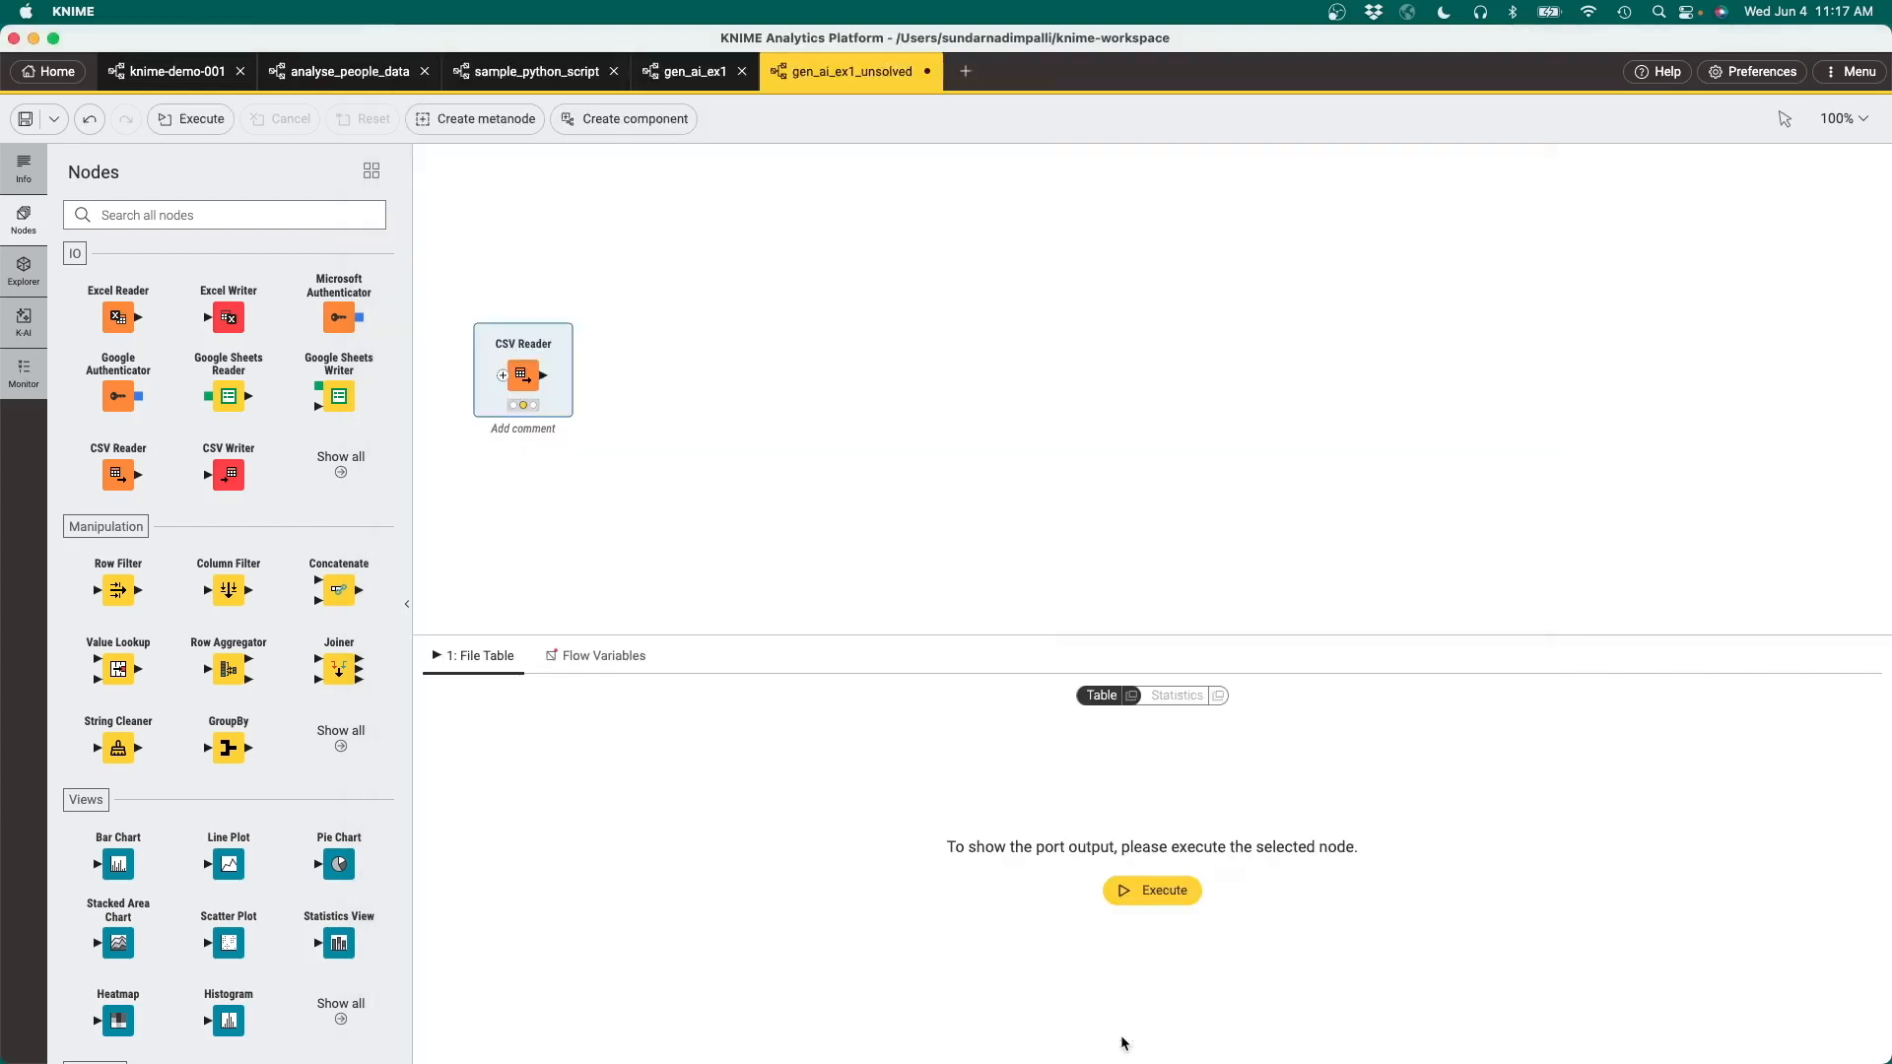
# Execute the CSV Reader node and move it lower on the canvas.
pyautogui.click(512, 325)
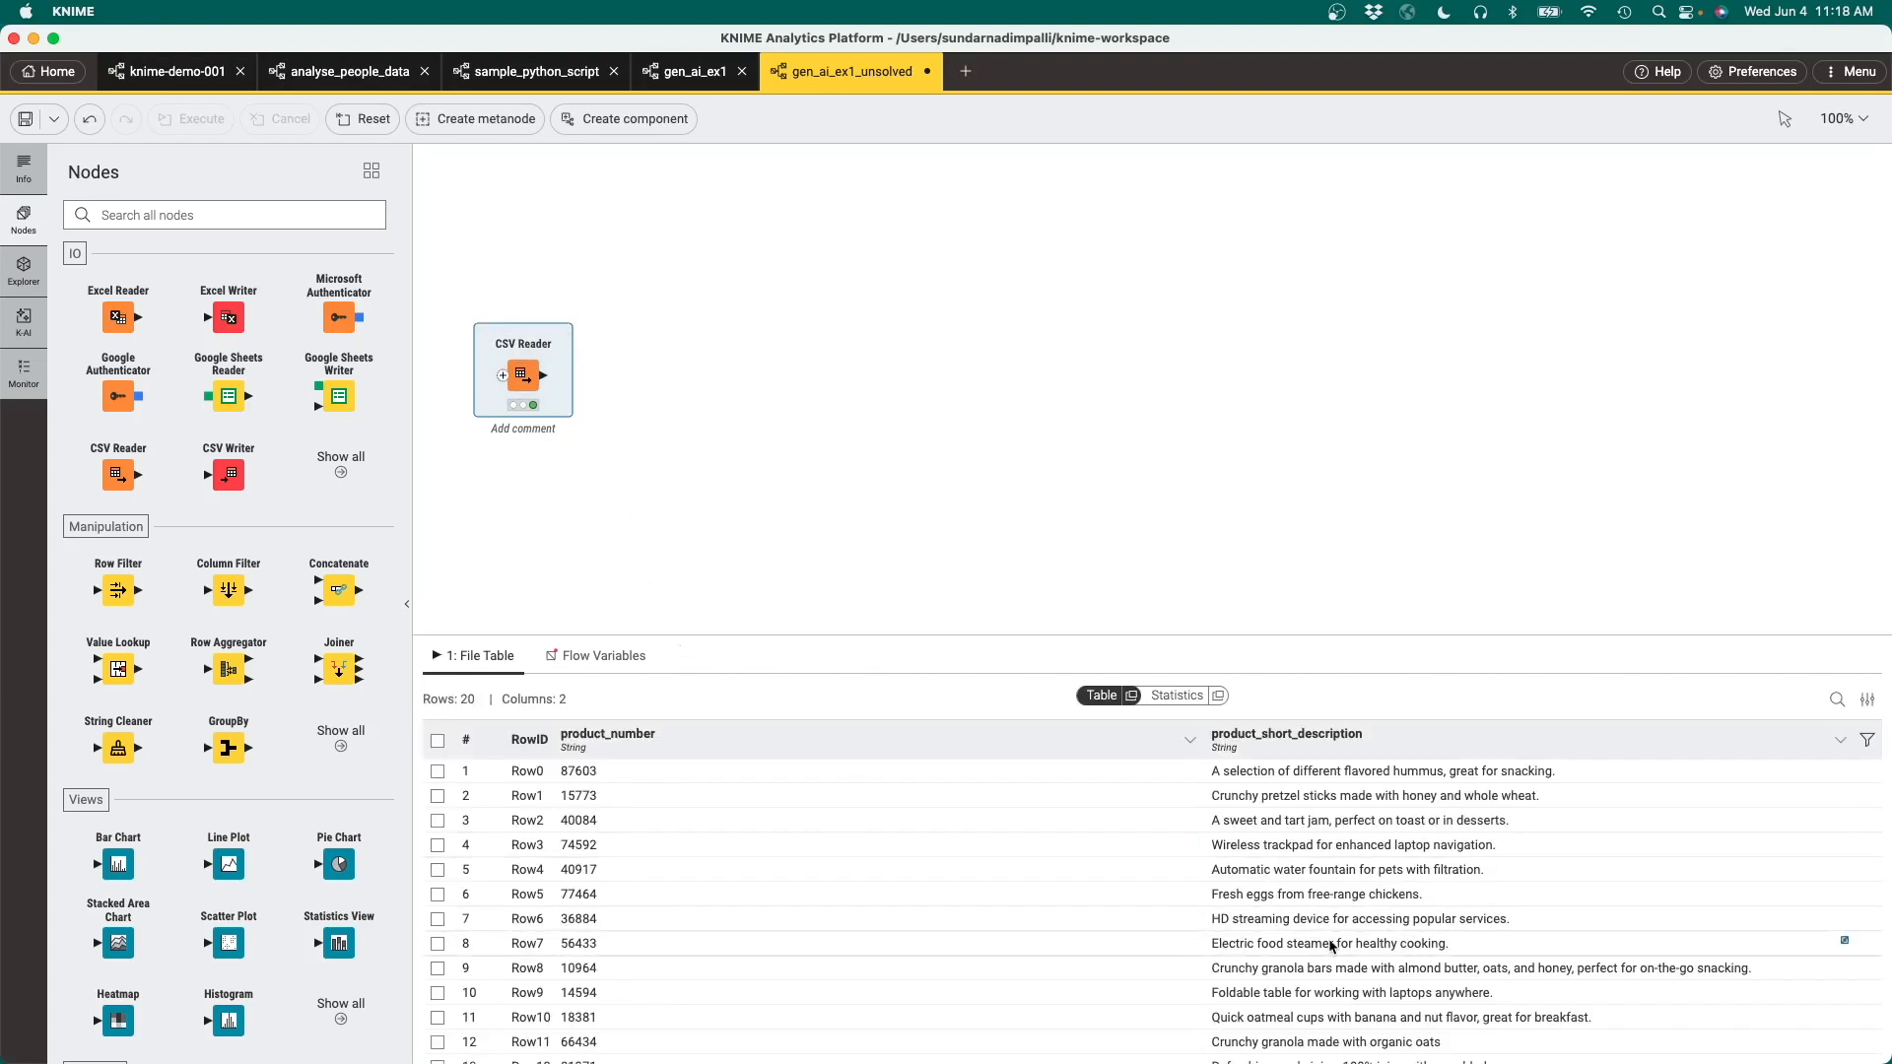
pyautogui.moveTo(523, 379); pyautogui.dragTo(518, 502)
# Find the Credentials Configuration node with the search term "cred" and place it above the CSV Reader.
pyautogui.click(280, 219)
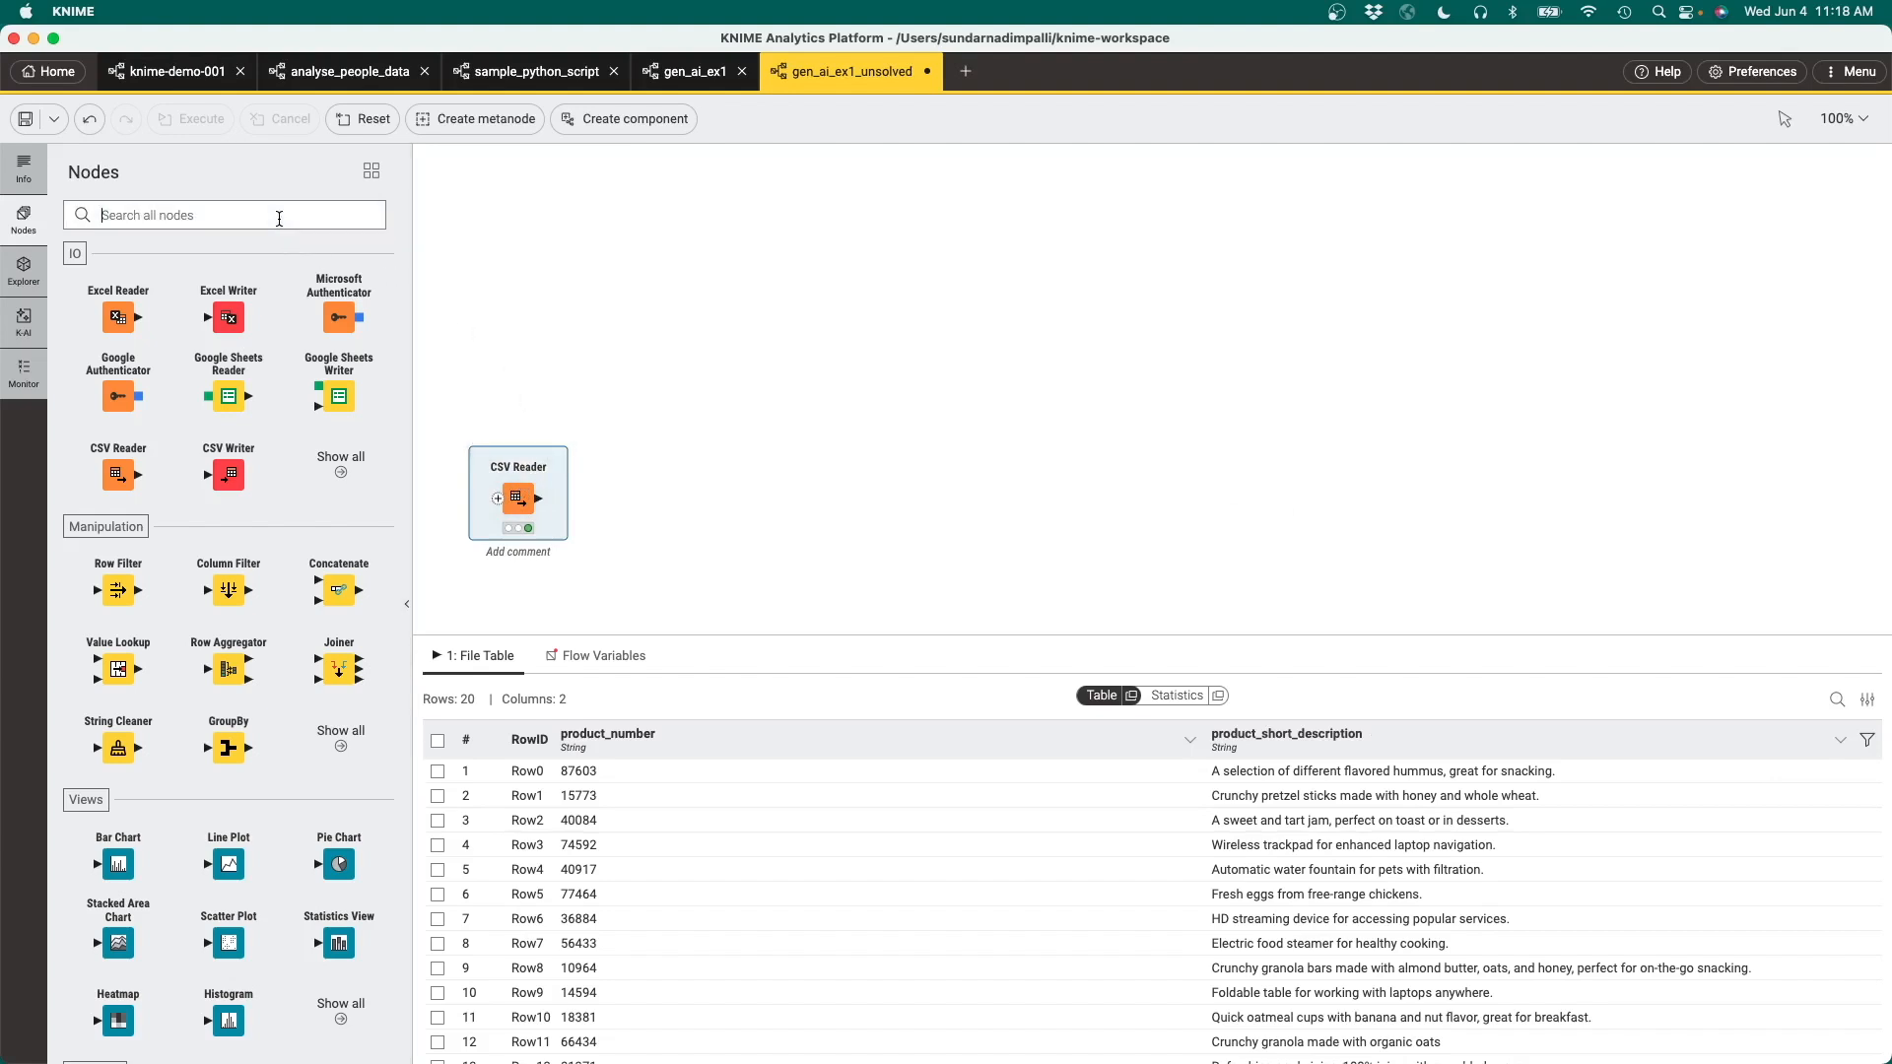
pyautogui.write('cred')
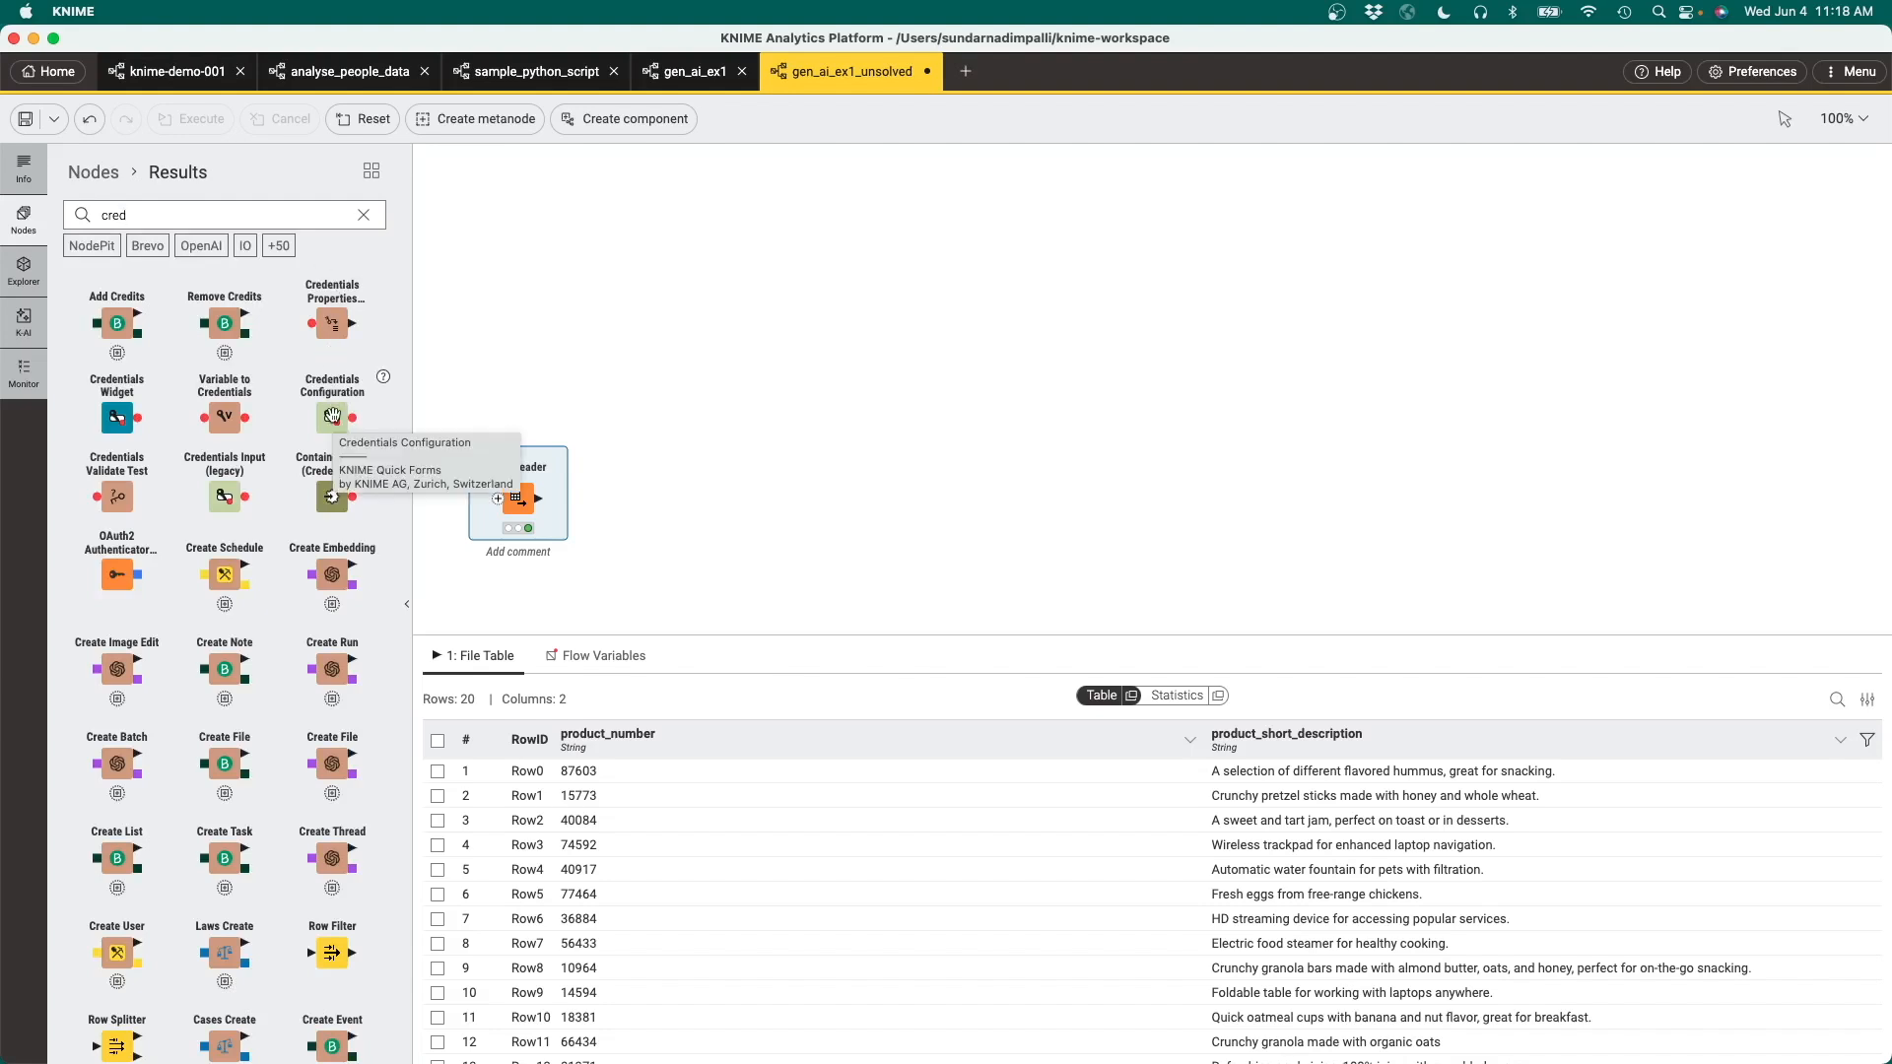
pyautogui.moveTo(332, 417); pyautogui.dragTo(516, 280)
# Label the Credentials Configuration node "Open AI Credentials" and set its username to "user".
pyautogui.click(477, 226)
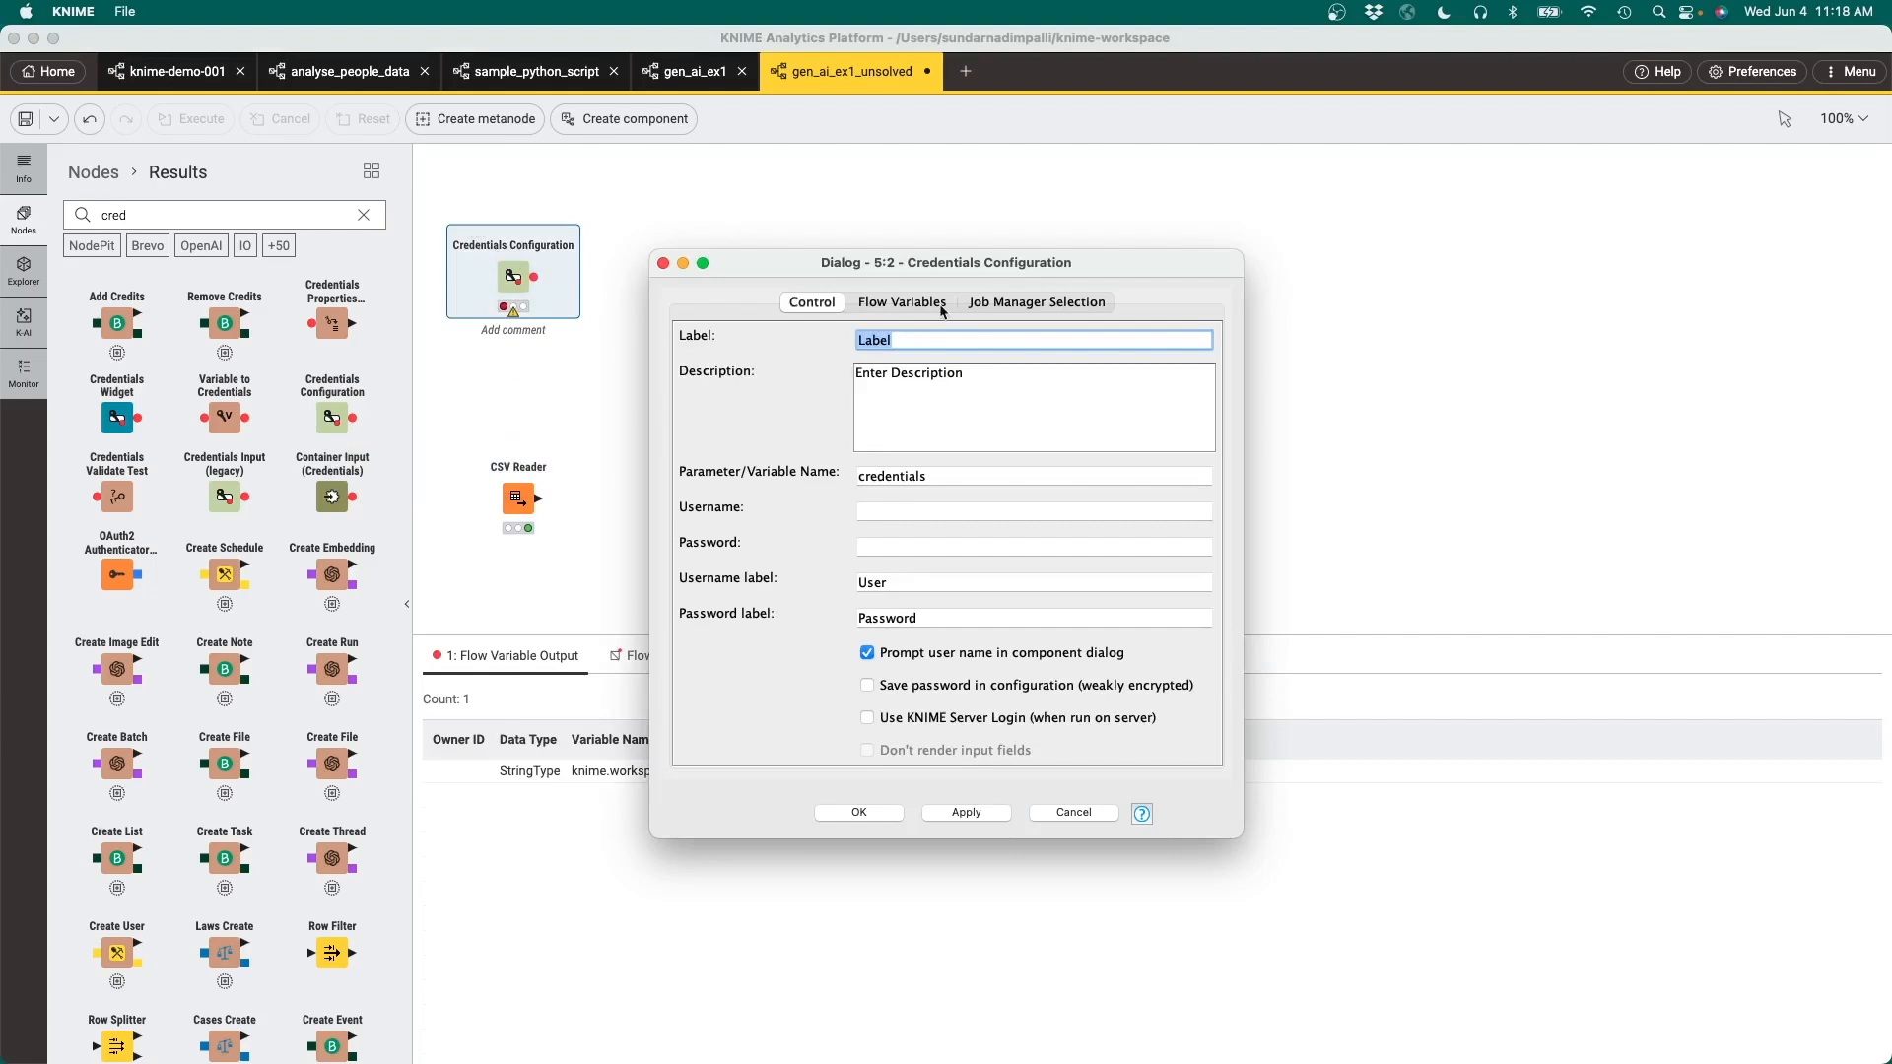
pyautogui.write('Open API')
pyautogui.press('BackSpace')
pyautogui.write('I Credentials')
pyautogui.click(969, 478)
pyautogui.click(959, 512)
pyautogui.write('user')
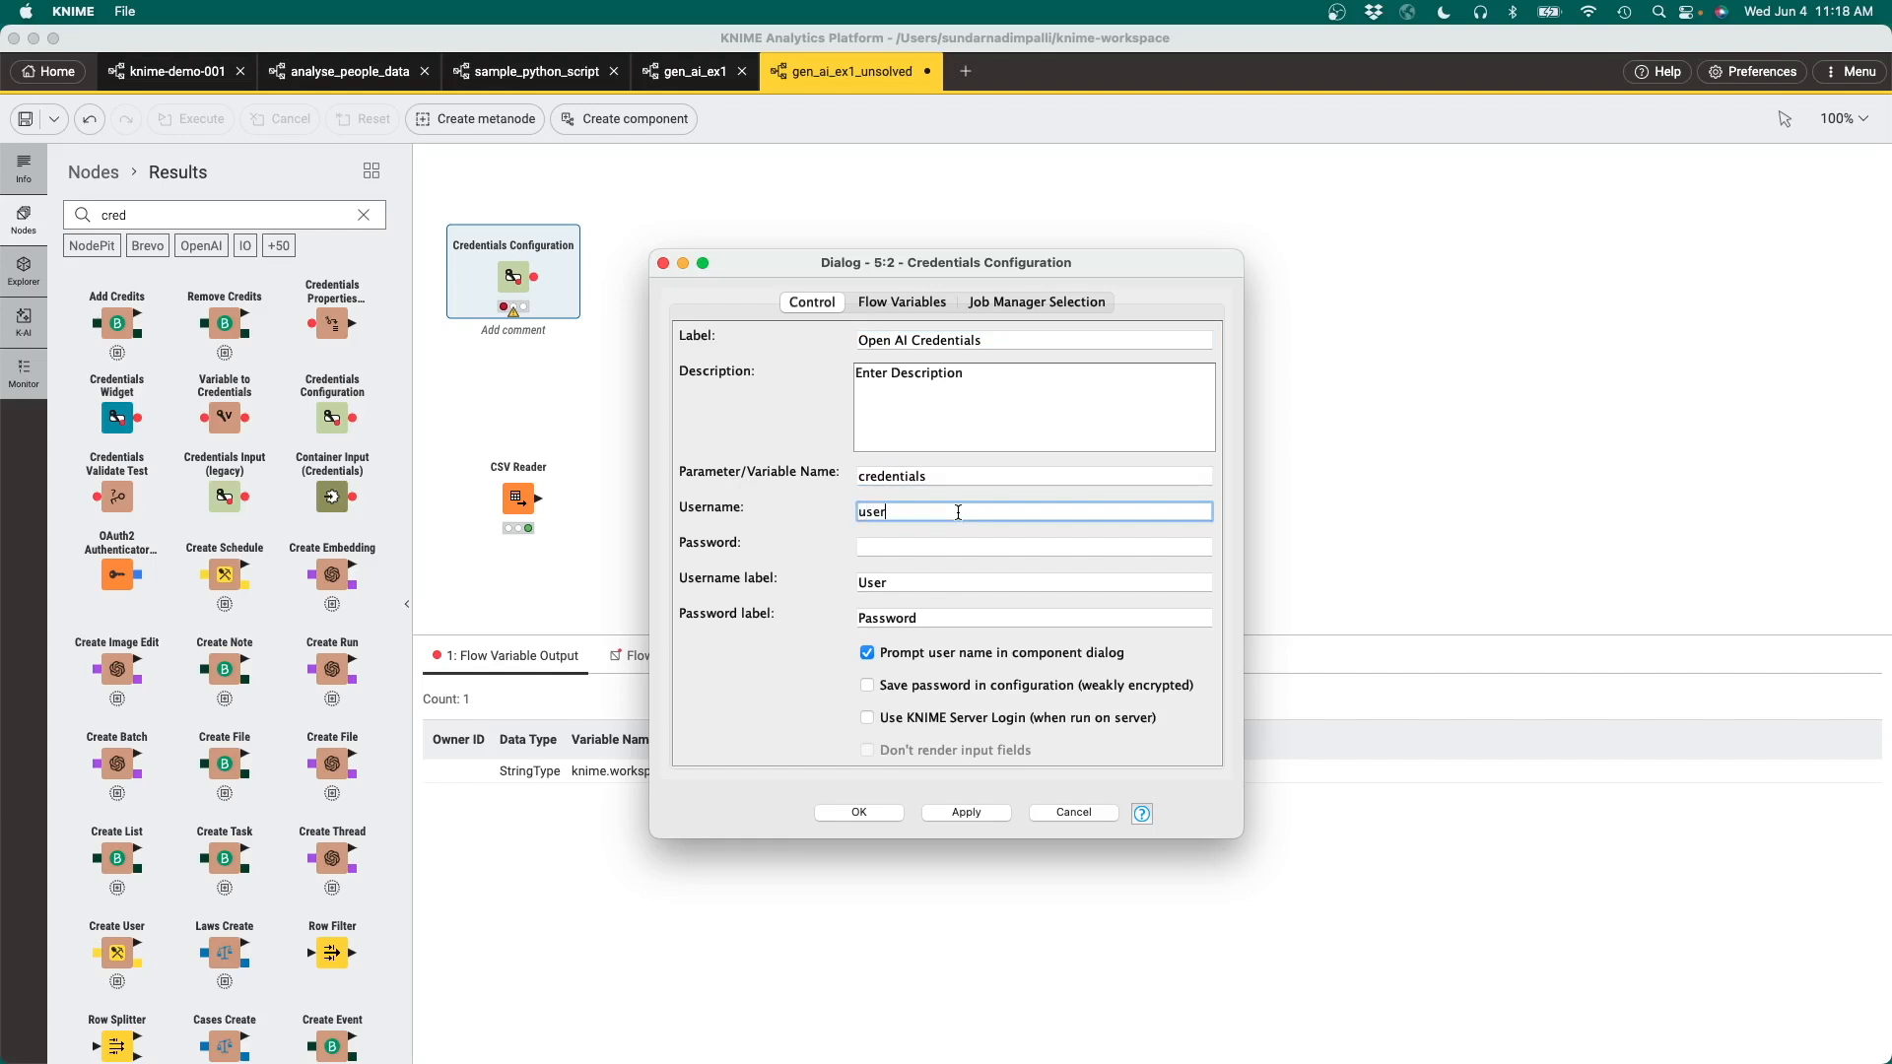
# Paste the API key into the Credentials Configuration password field and accept the settings.
pyautogui.click(940, 548)
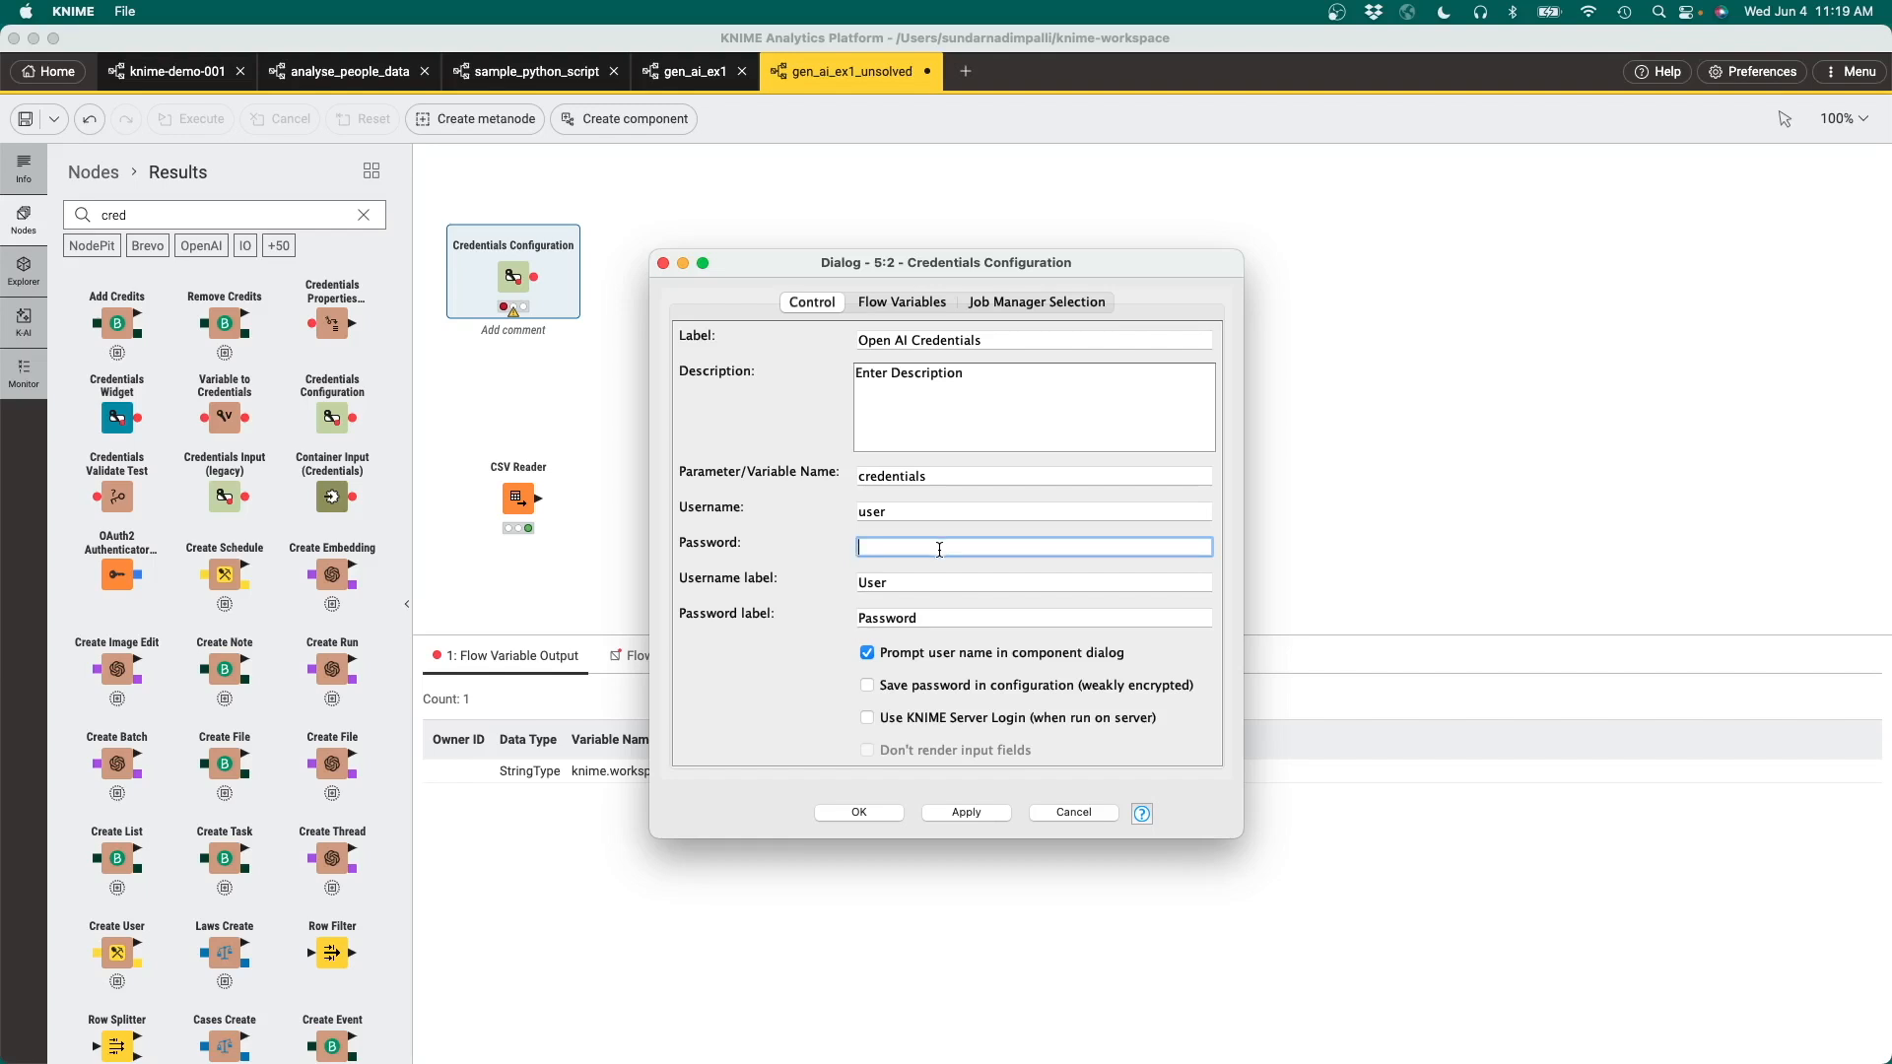
pyautogui.press('super+v')
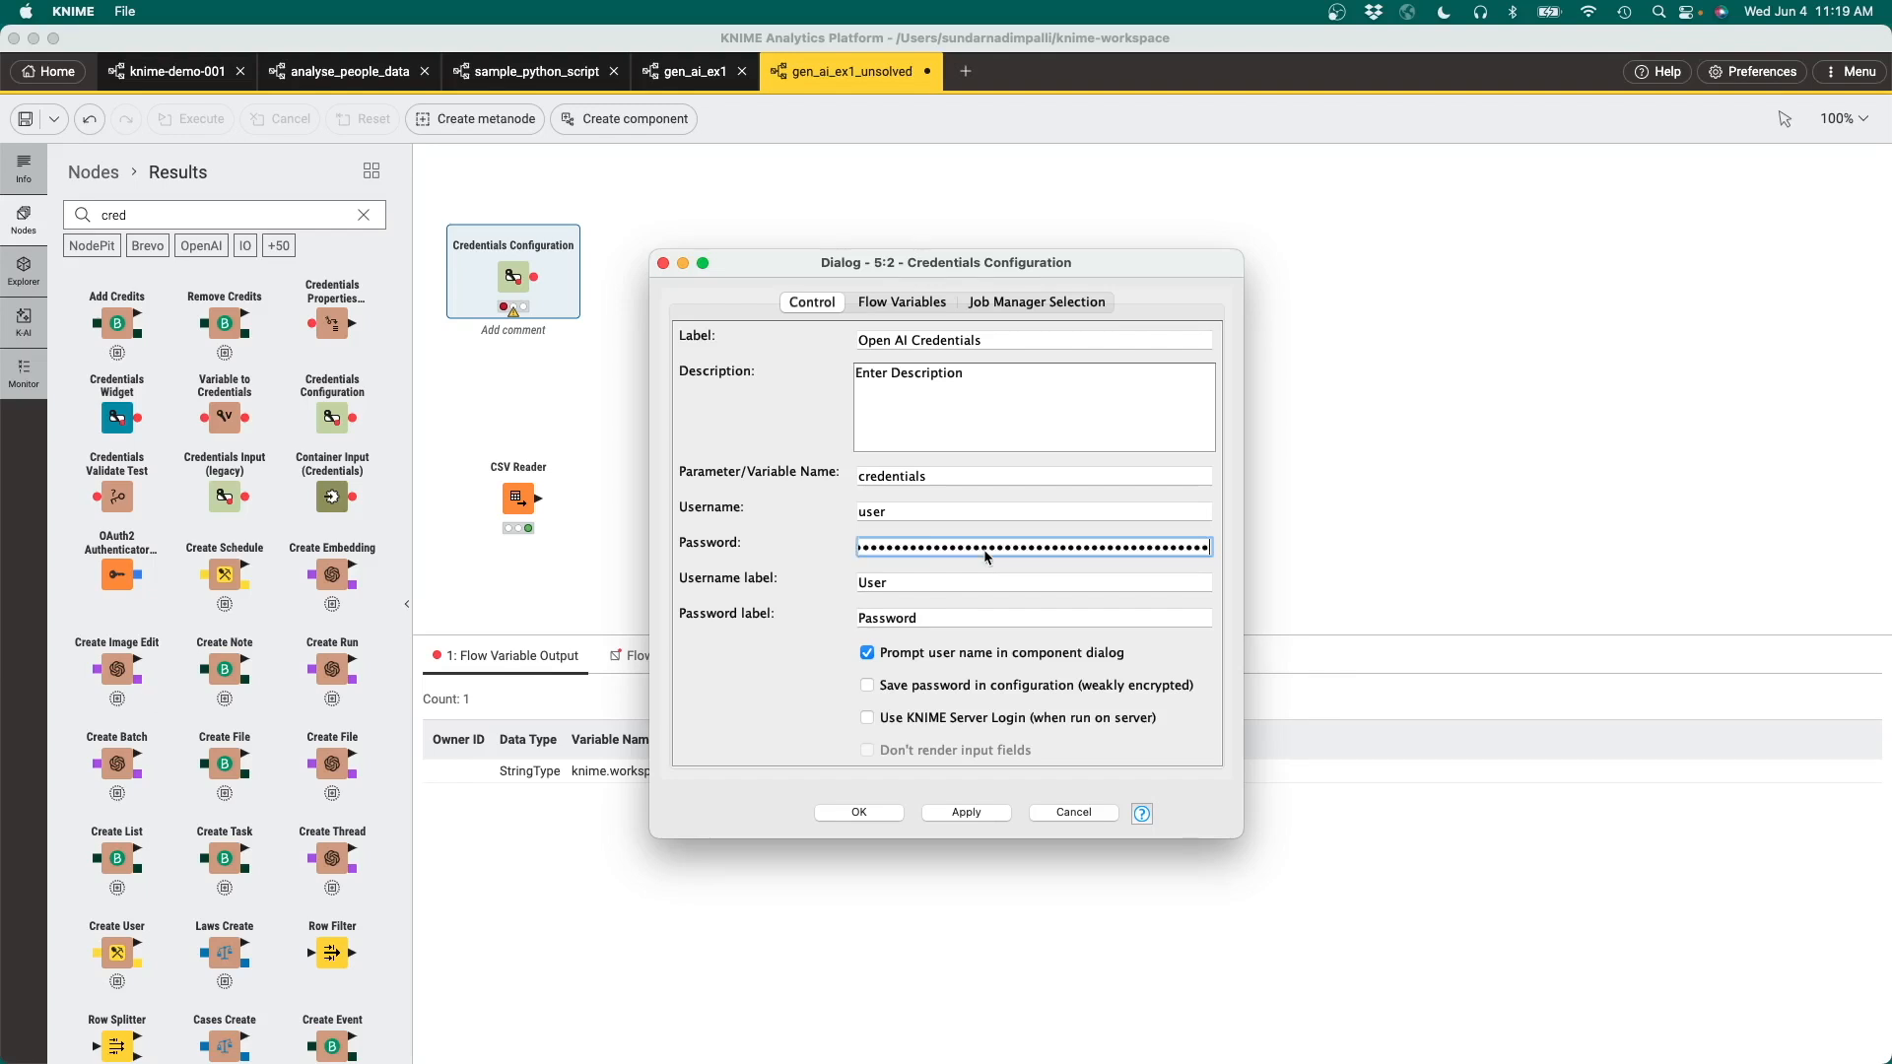
pyautogui.click(859, 813)
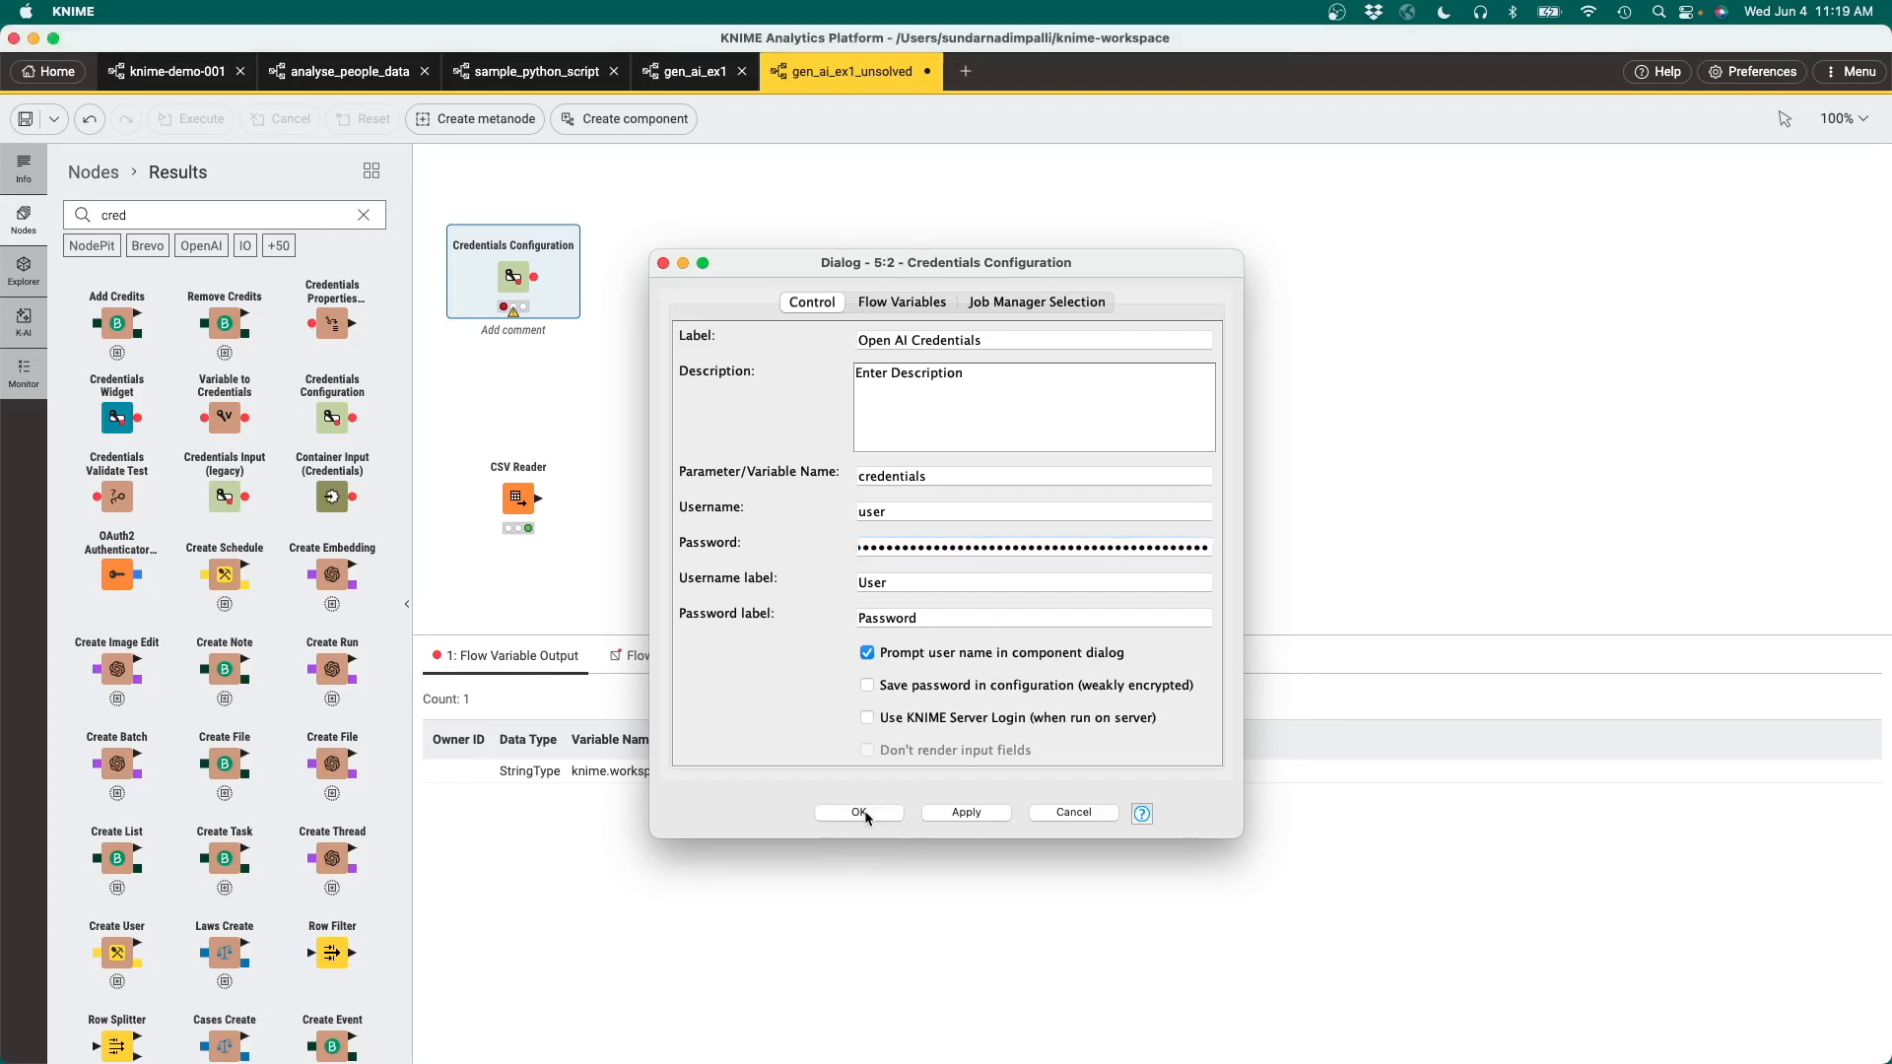
pyautogui.moveTo(511, 276)
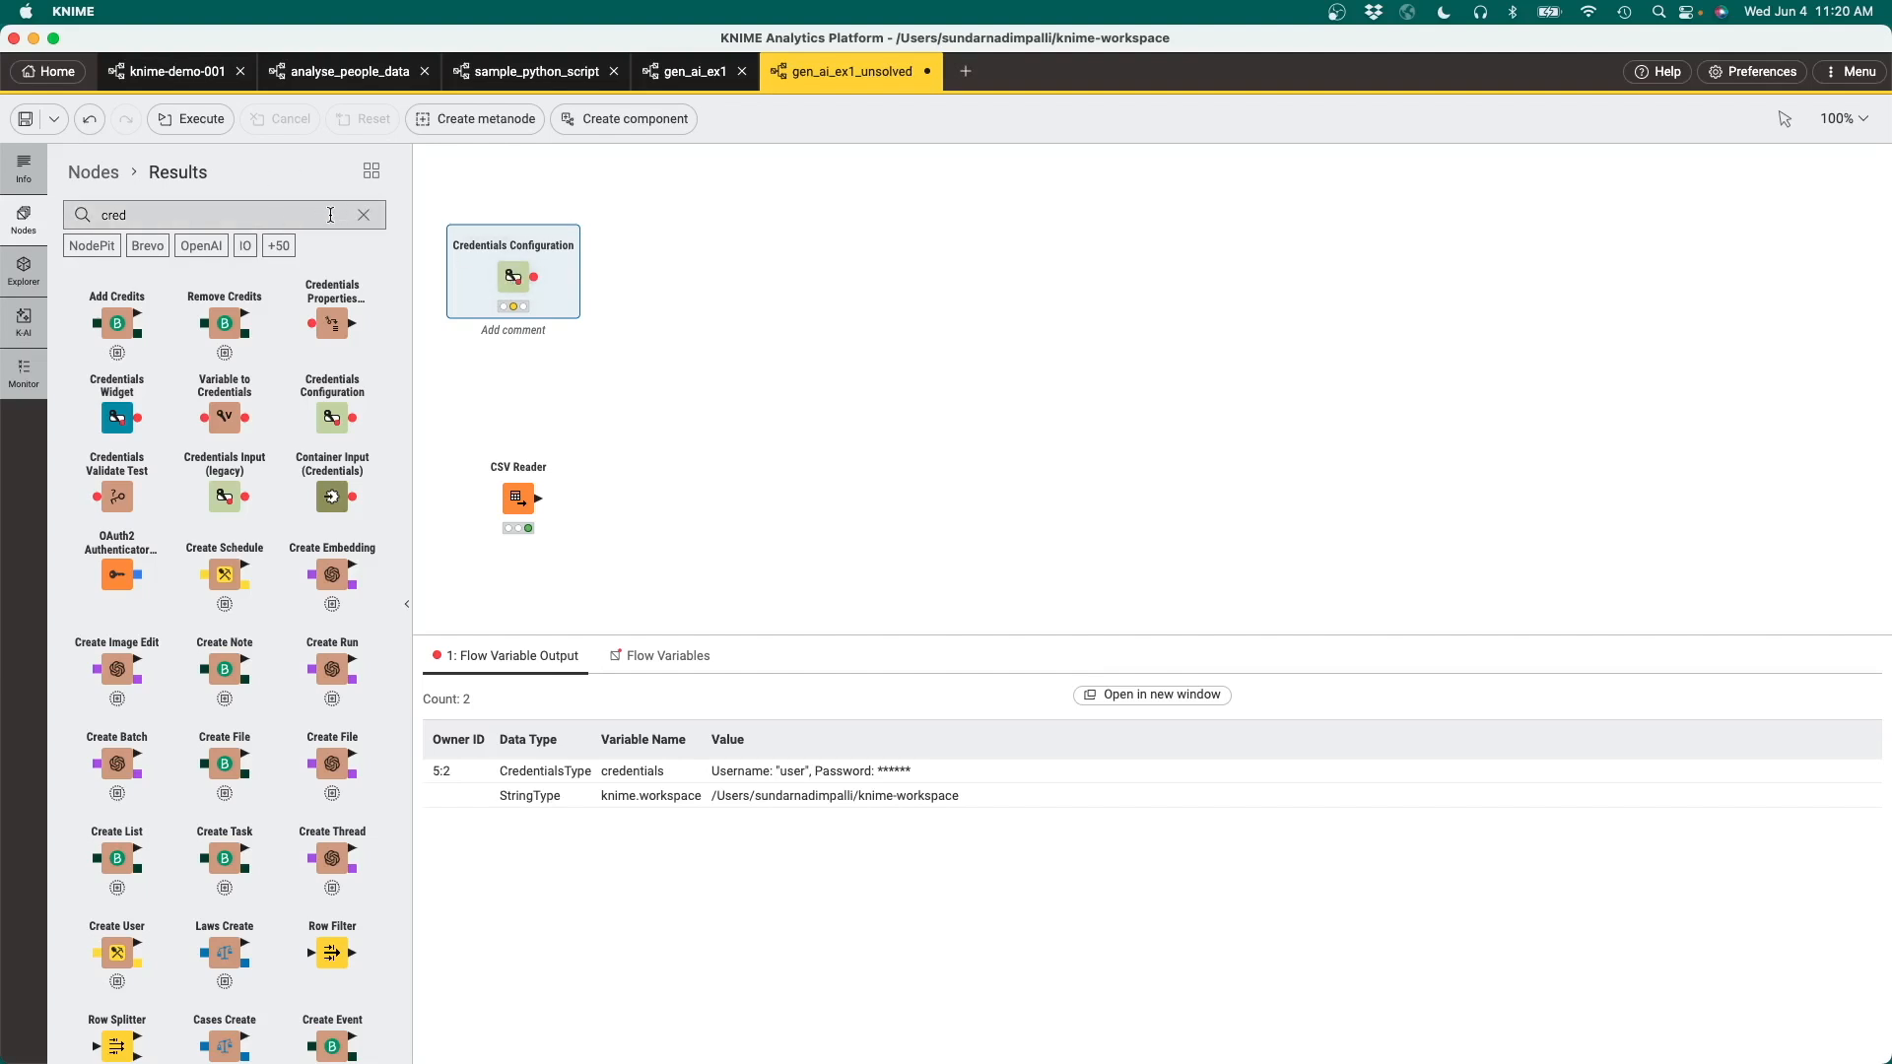
# Add an OpenAI Authenticator node beside Credentials Configuration and connect the credentials flow variable to it.
pyautogui.click(364, 215)
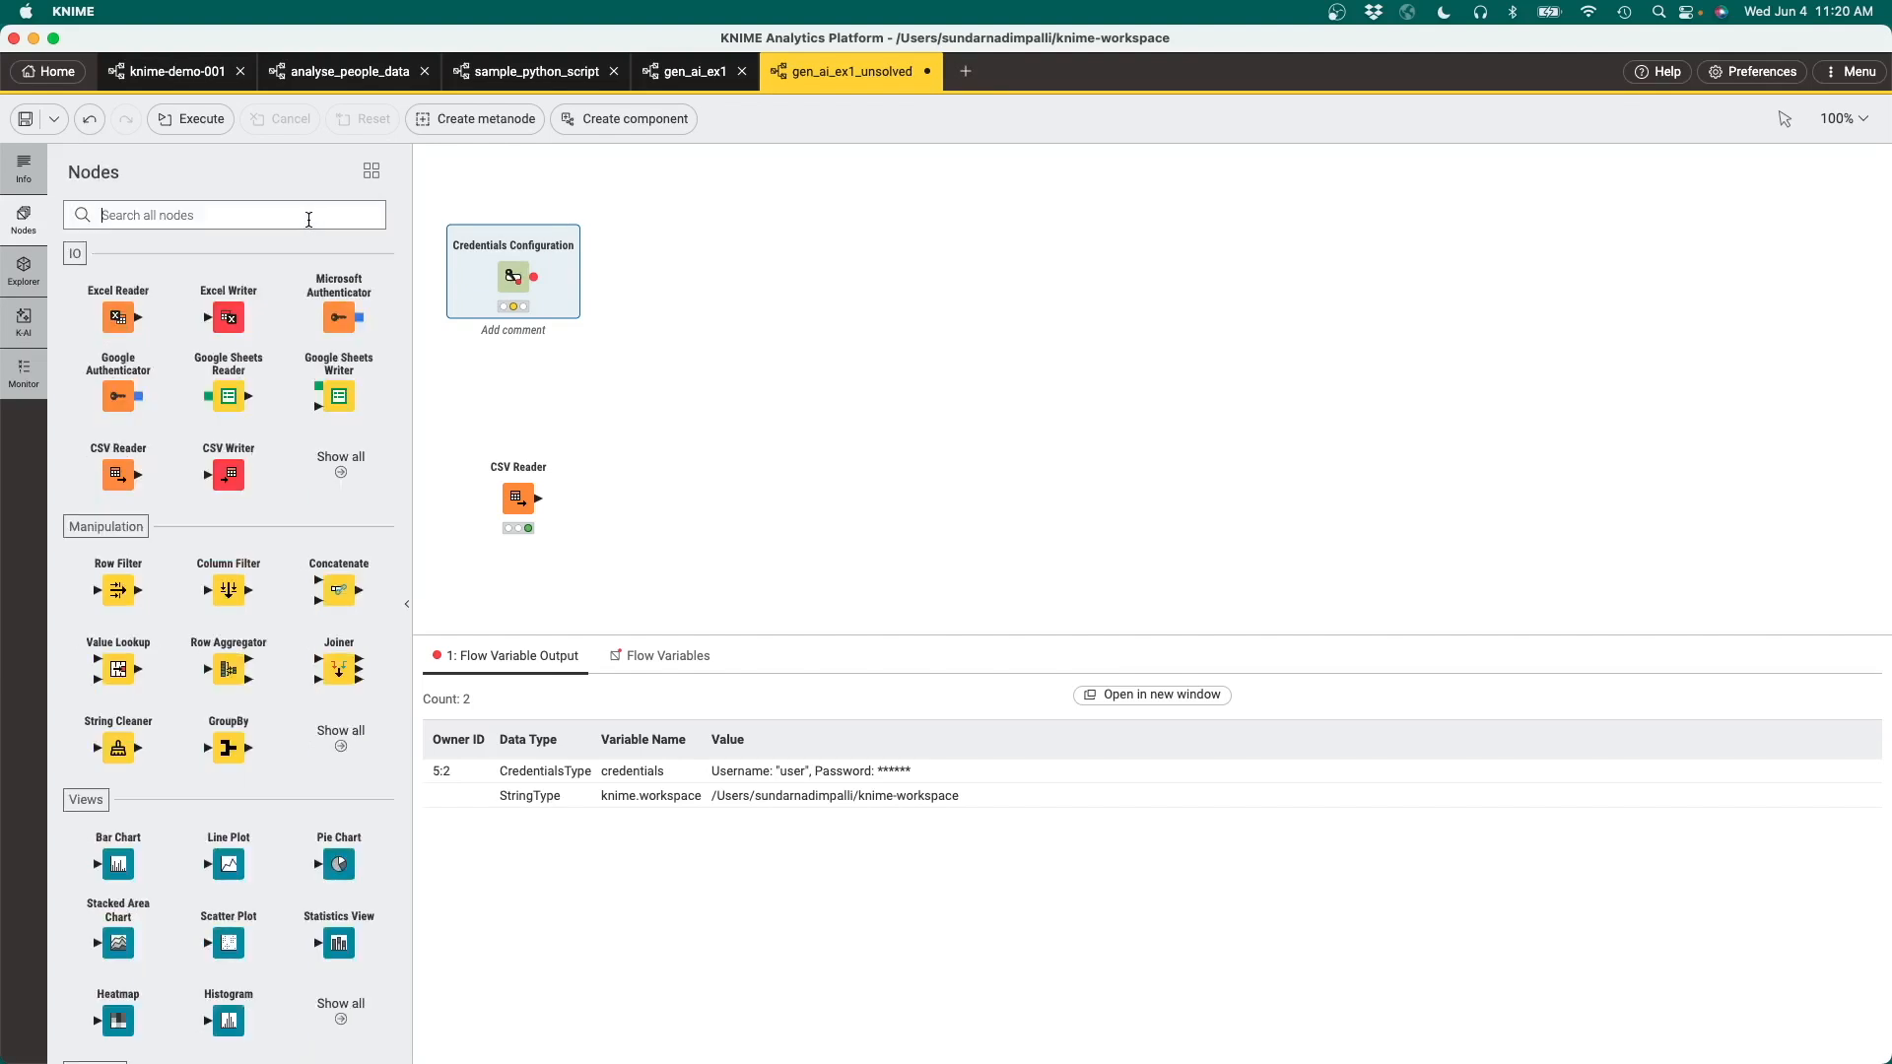
pyautogui.write('ope')
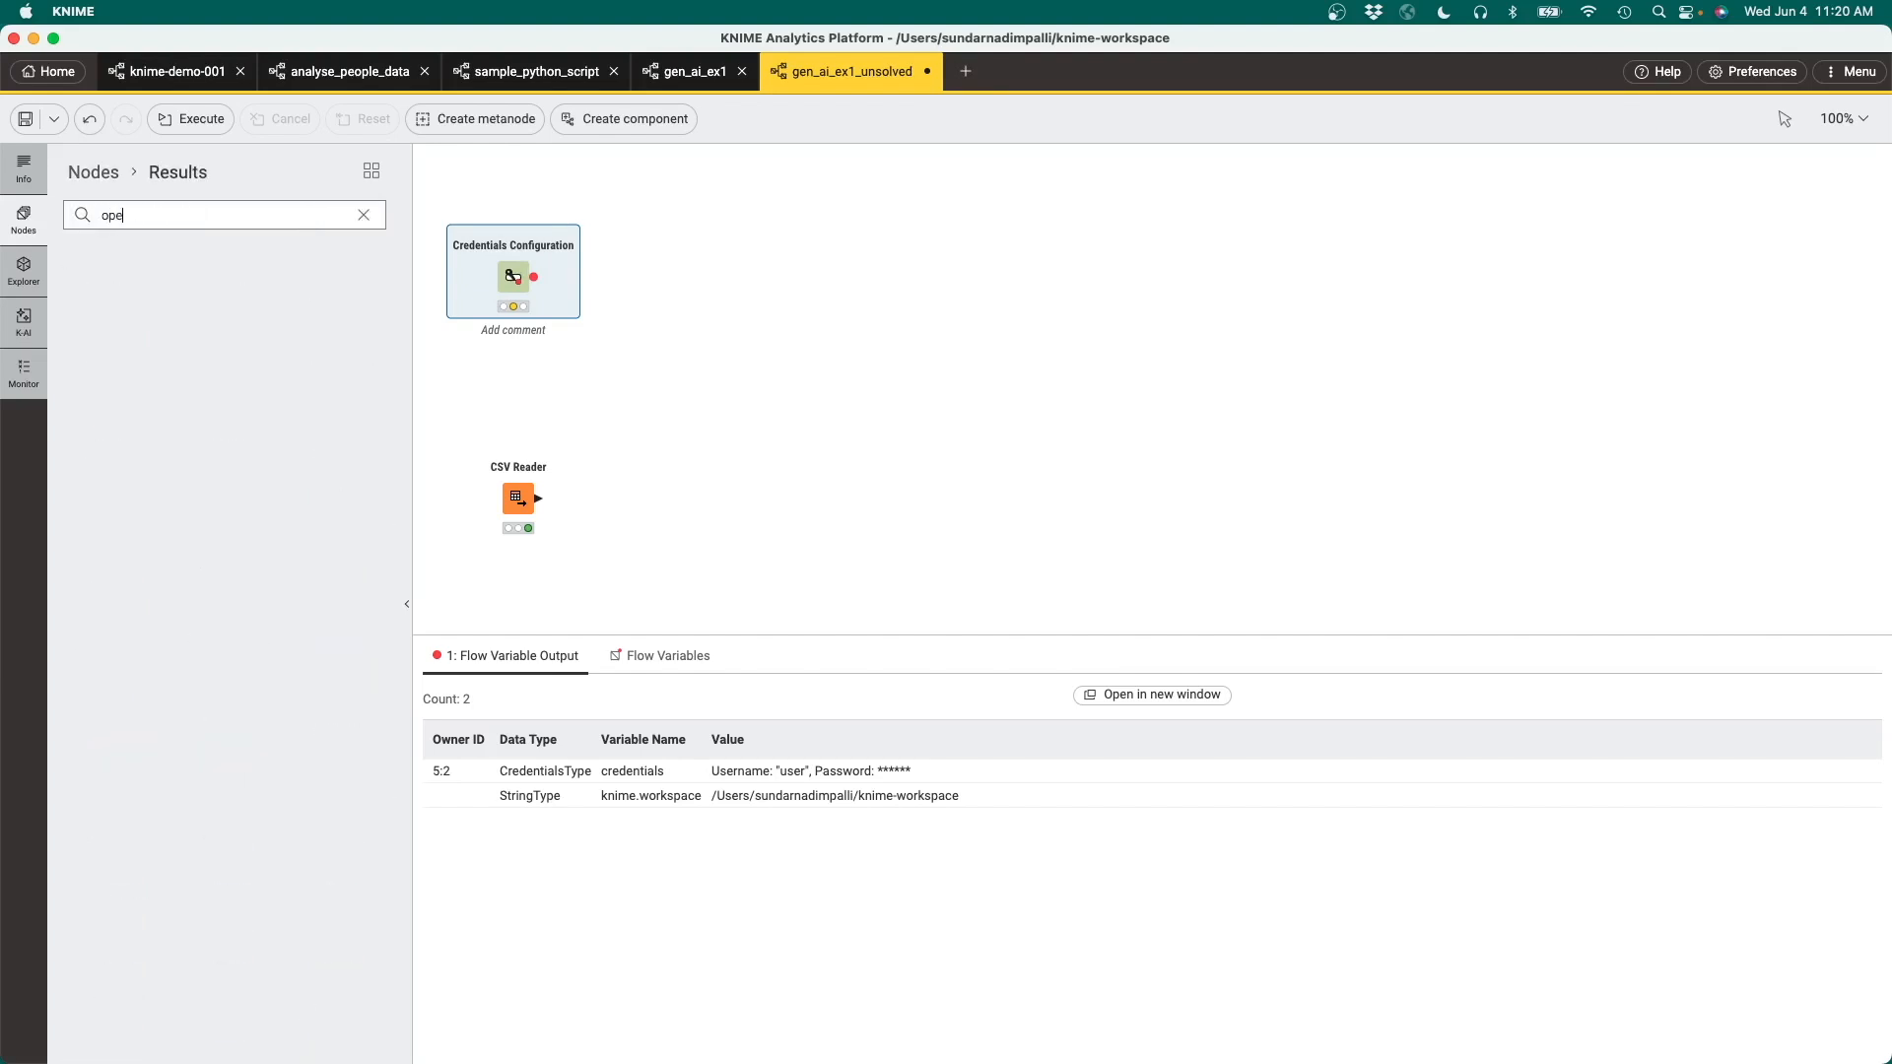
pyautogui.write('n ai')
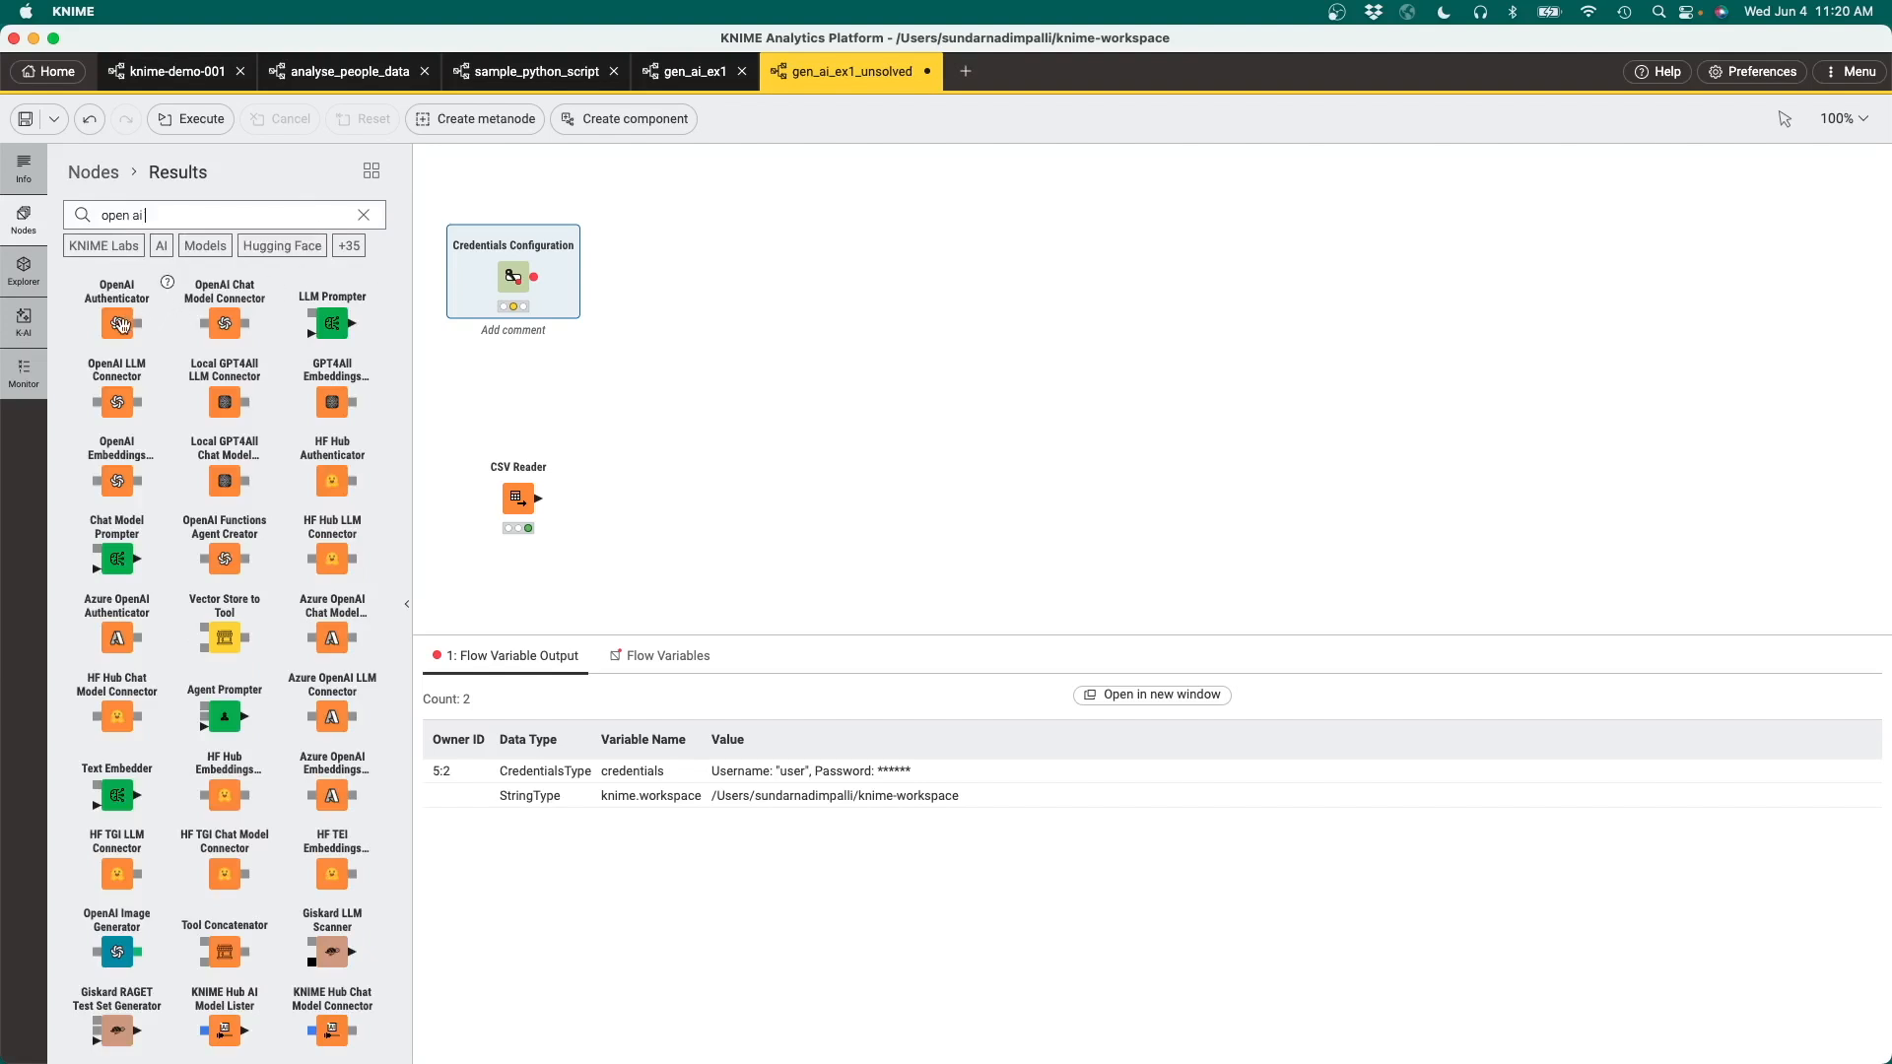
pyautogui.moveTo(119, 325); pyautogui.dragTo(677, 285)
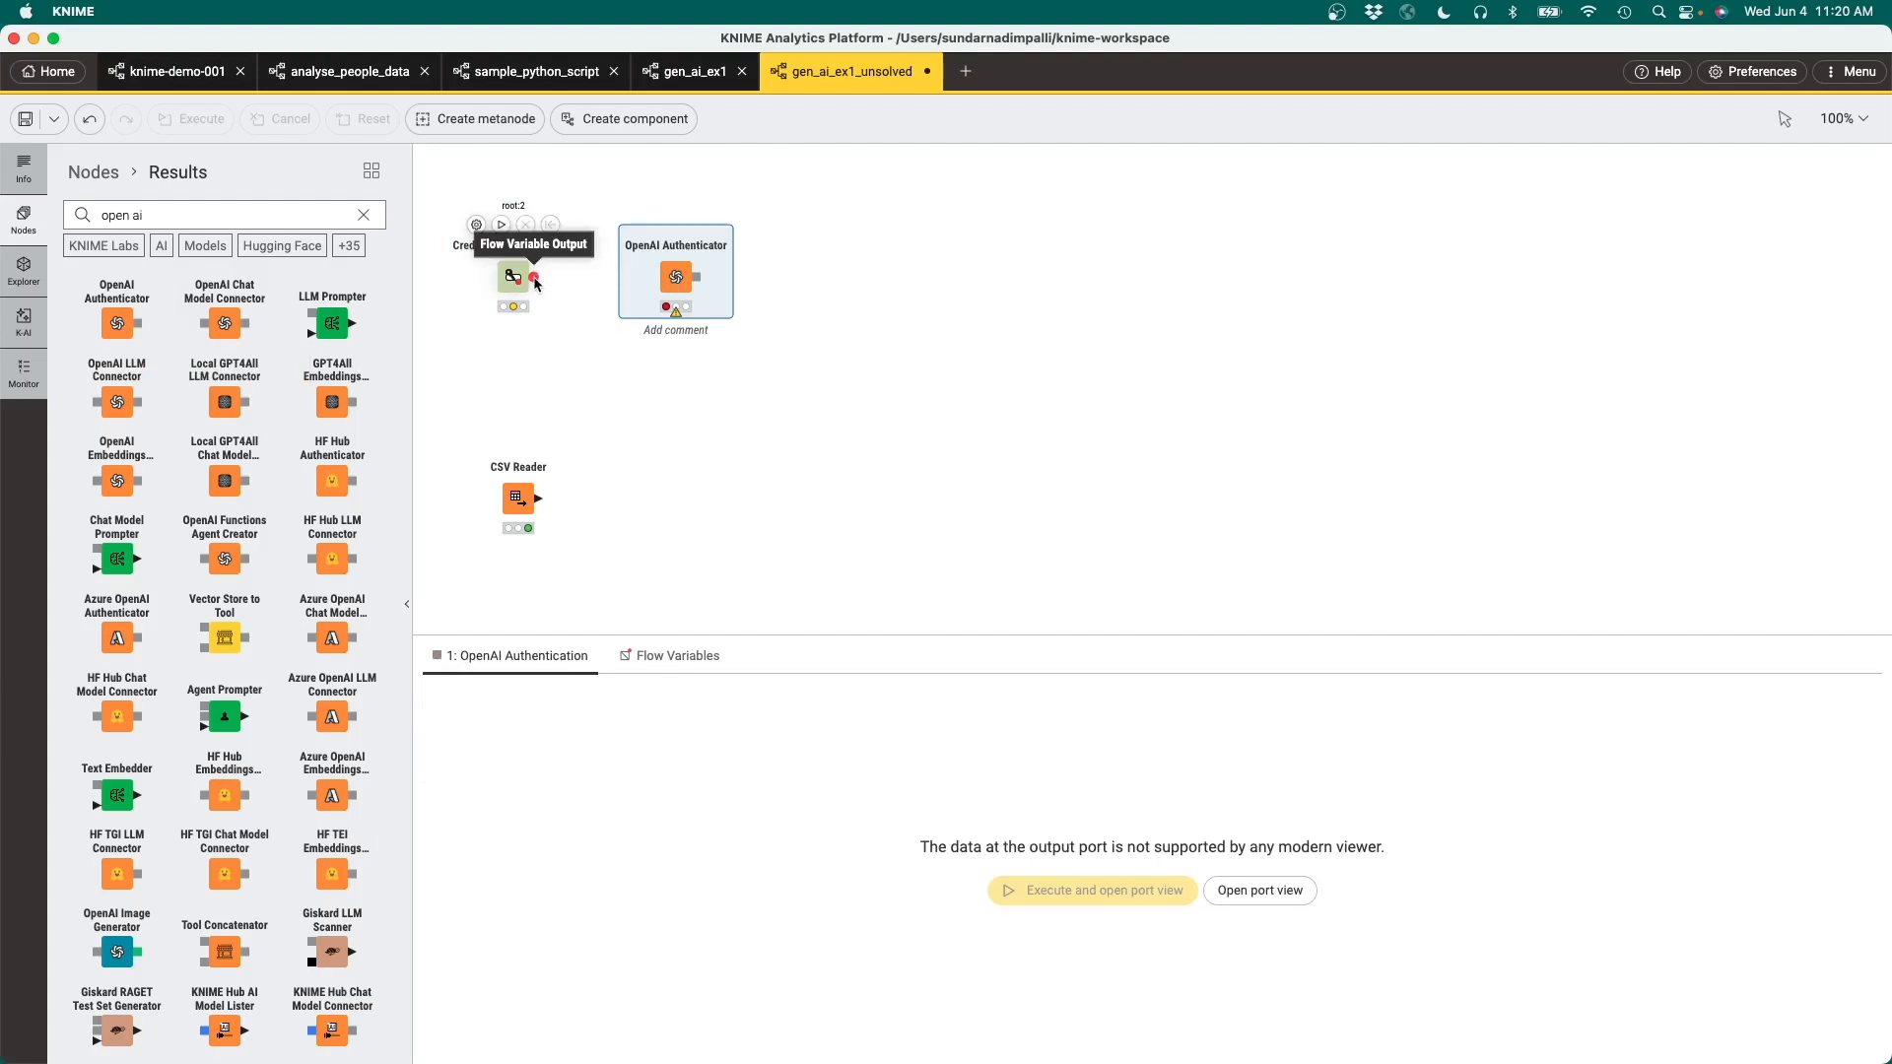
pyautogui.moveTo(536, 281); pyautogui.dragTo(672, 262)
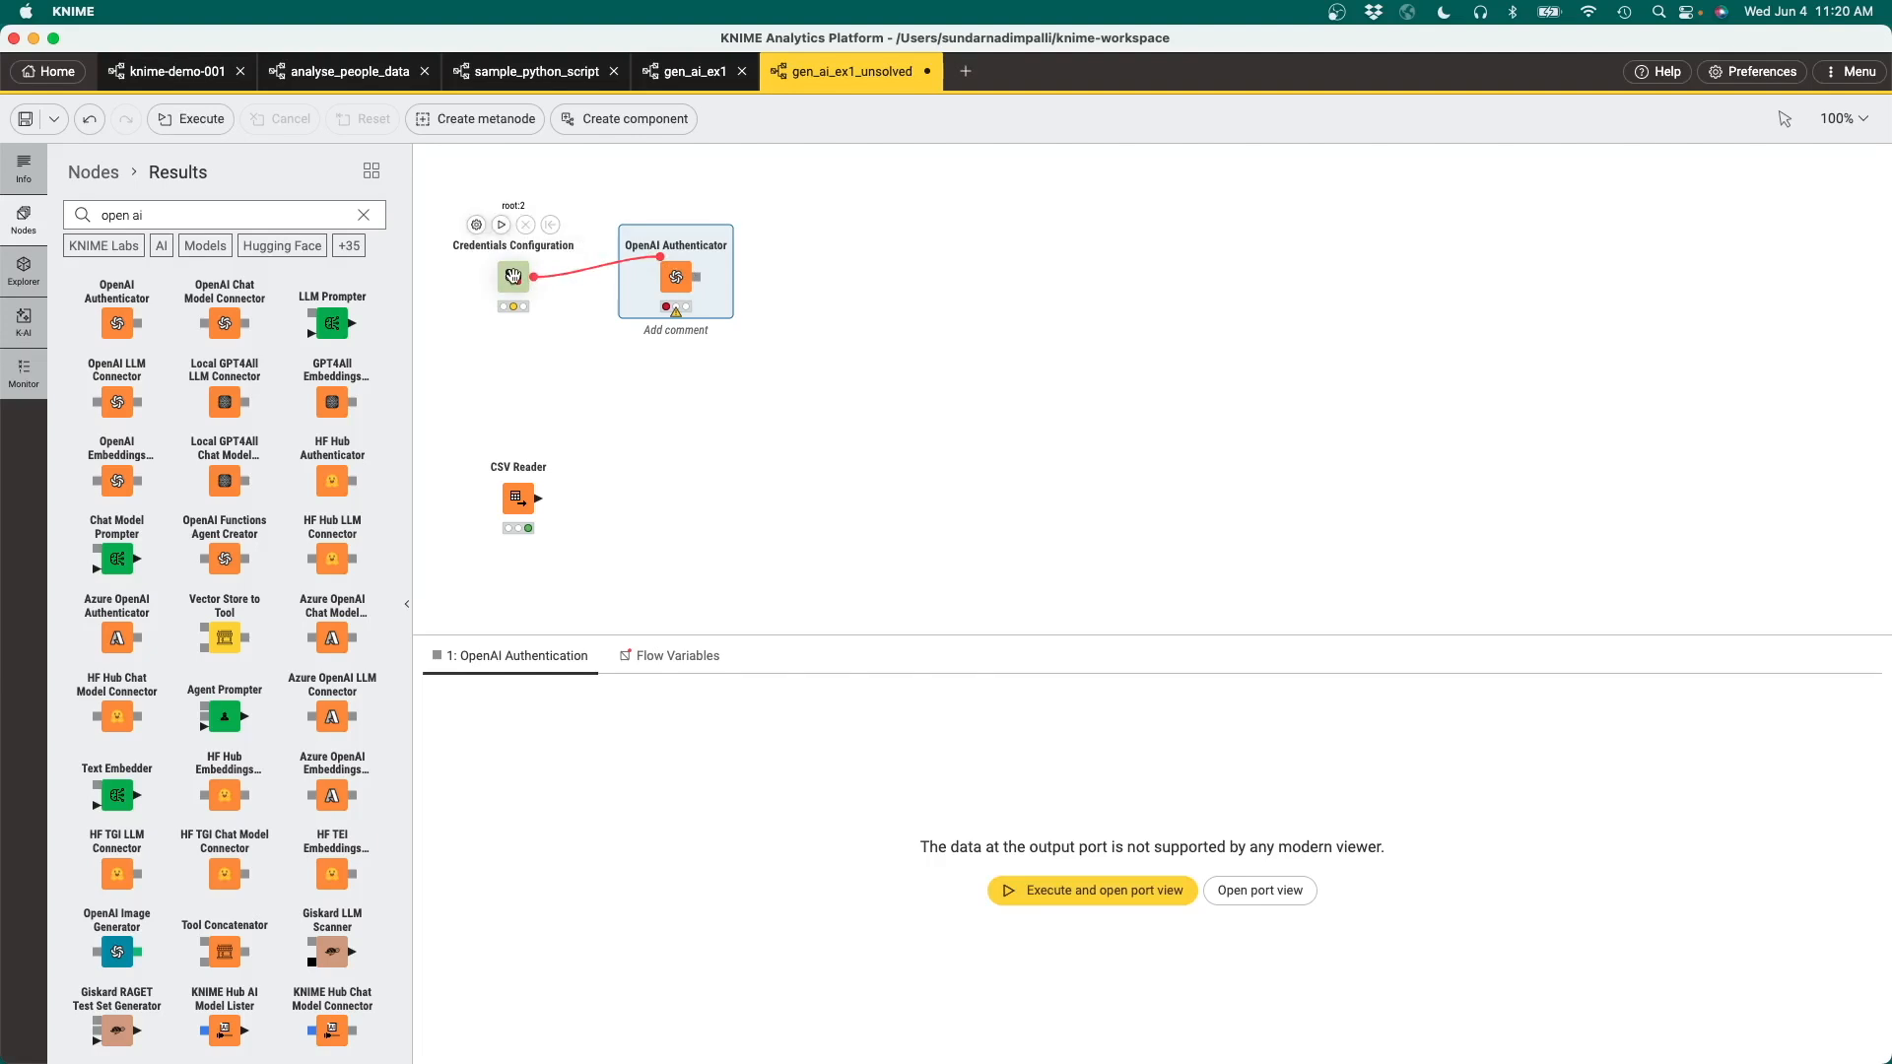
# Execute the Credentials Configuration node.
pyautogui.click(512, 275)
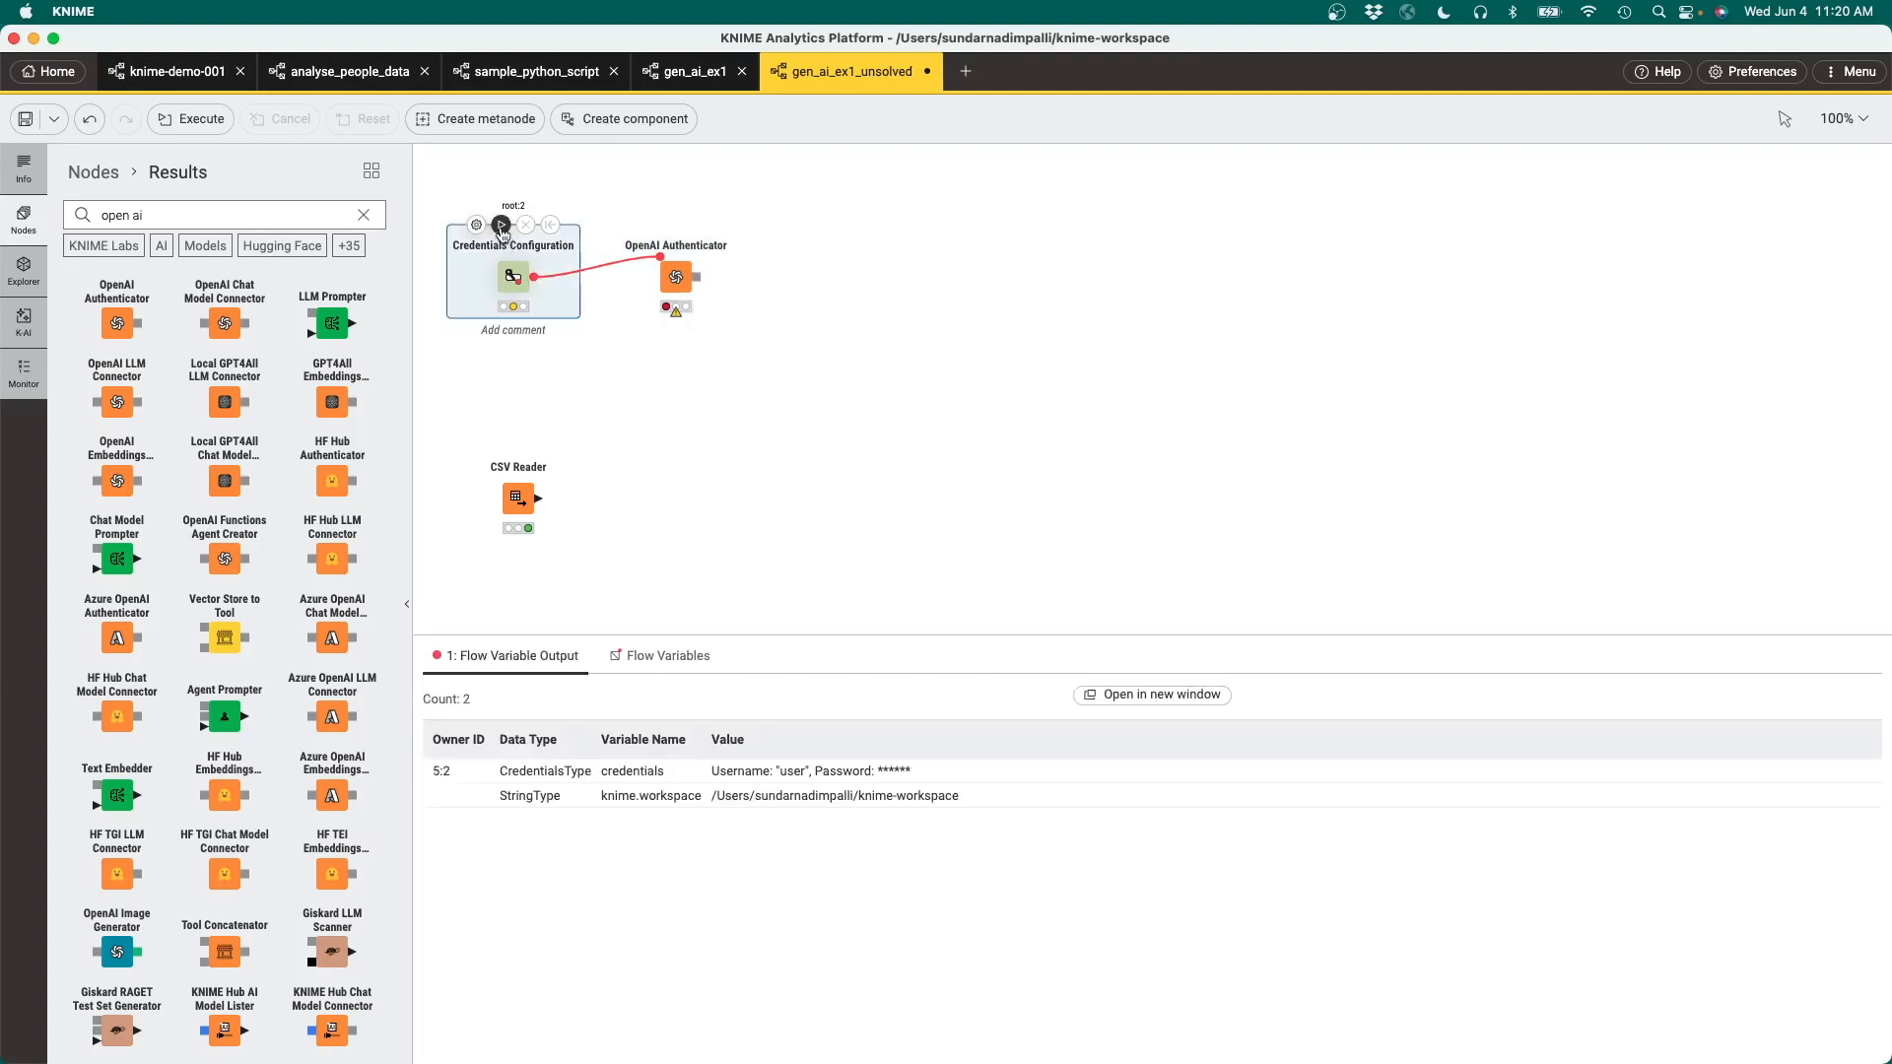
pyautogui.click(502, 226)
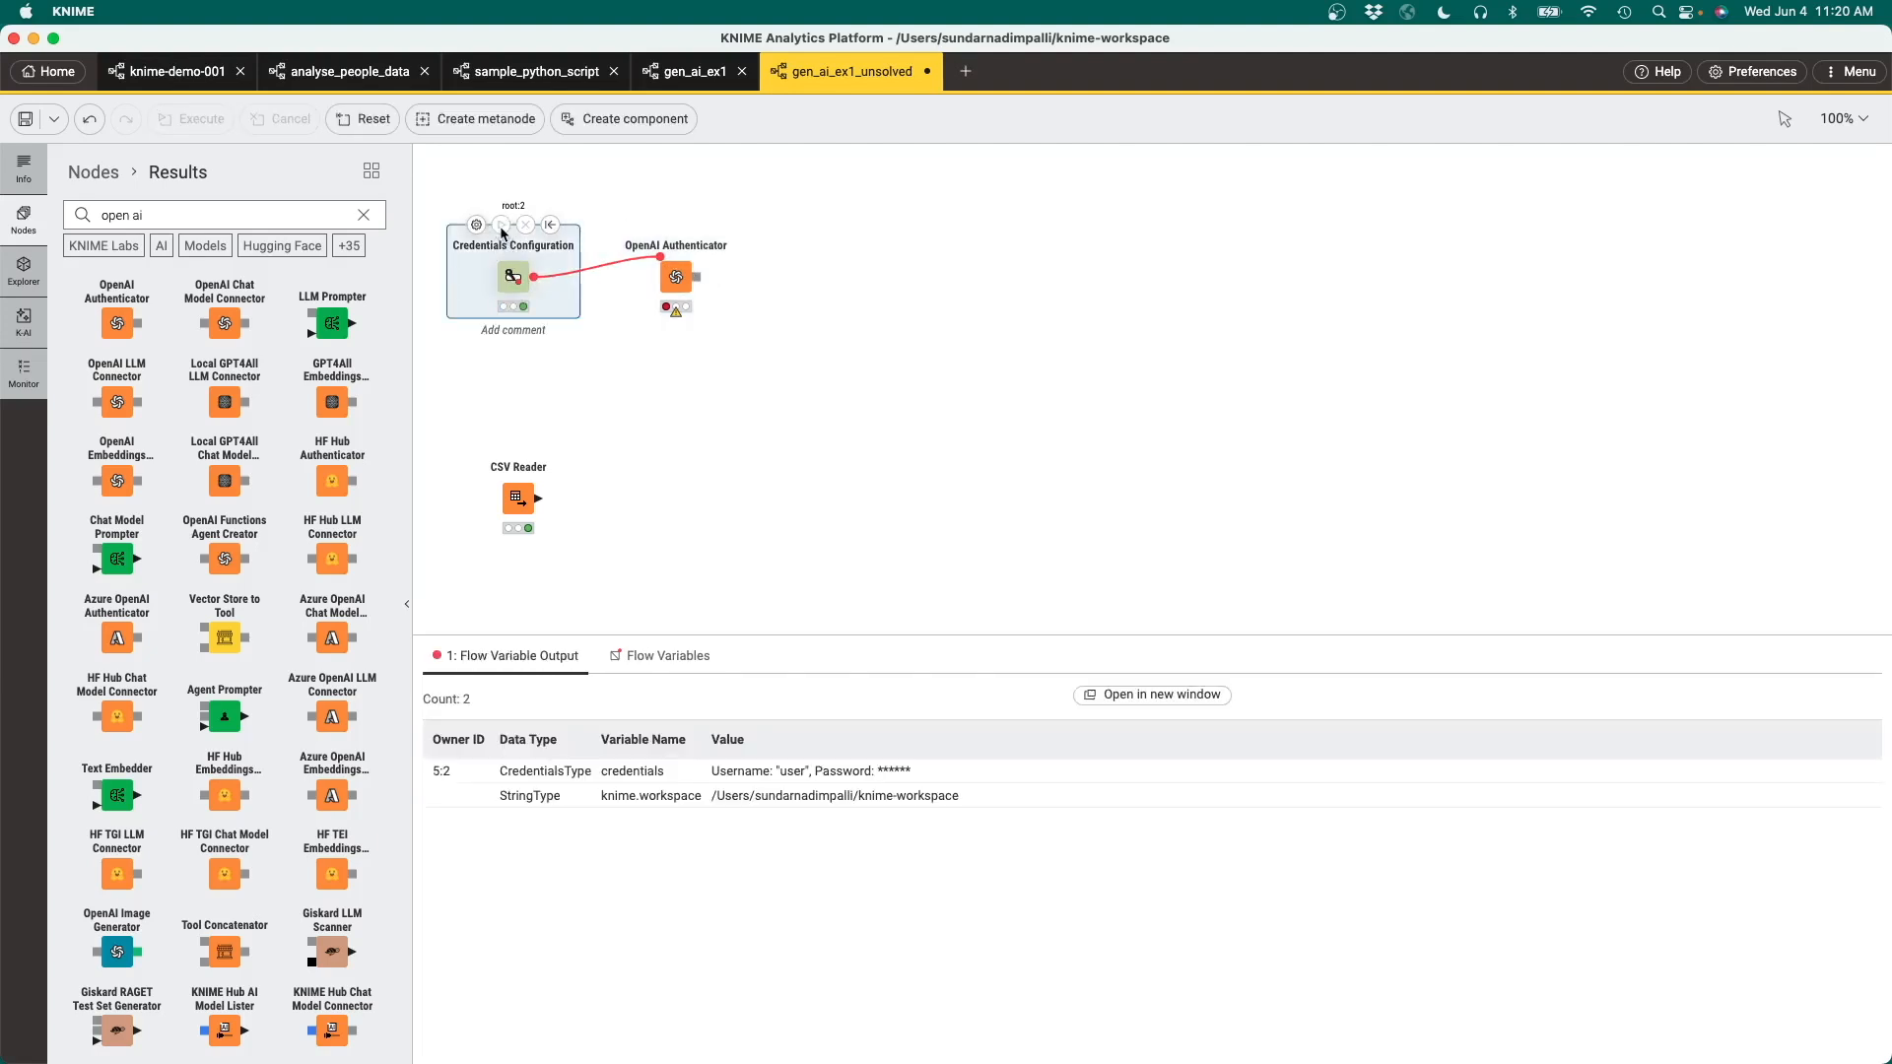
# Configure the OpenAI Authenticator to use the "credentials" variable as its OpenAI API key, and execute the node.
pyautogui.click(679, 277)
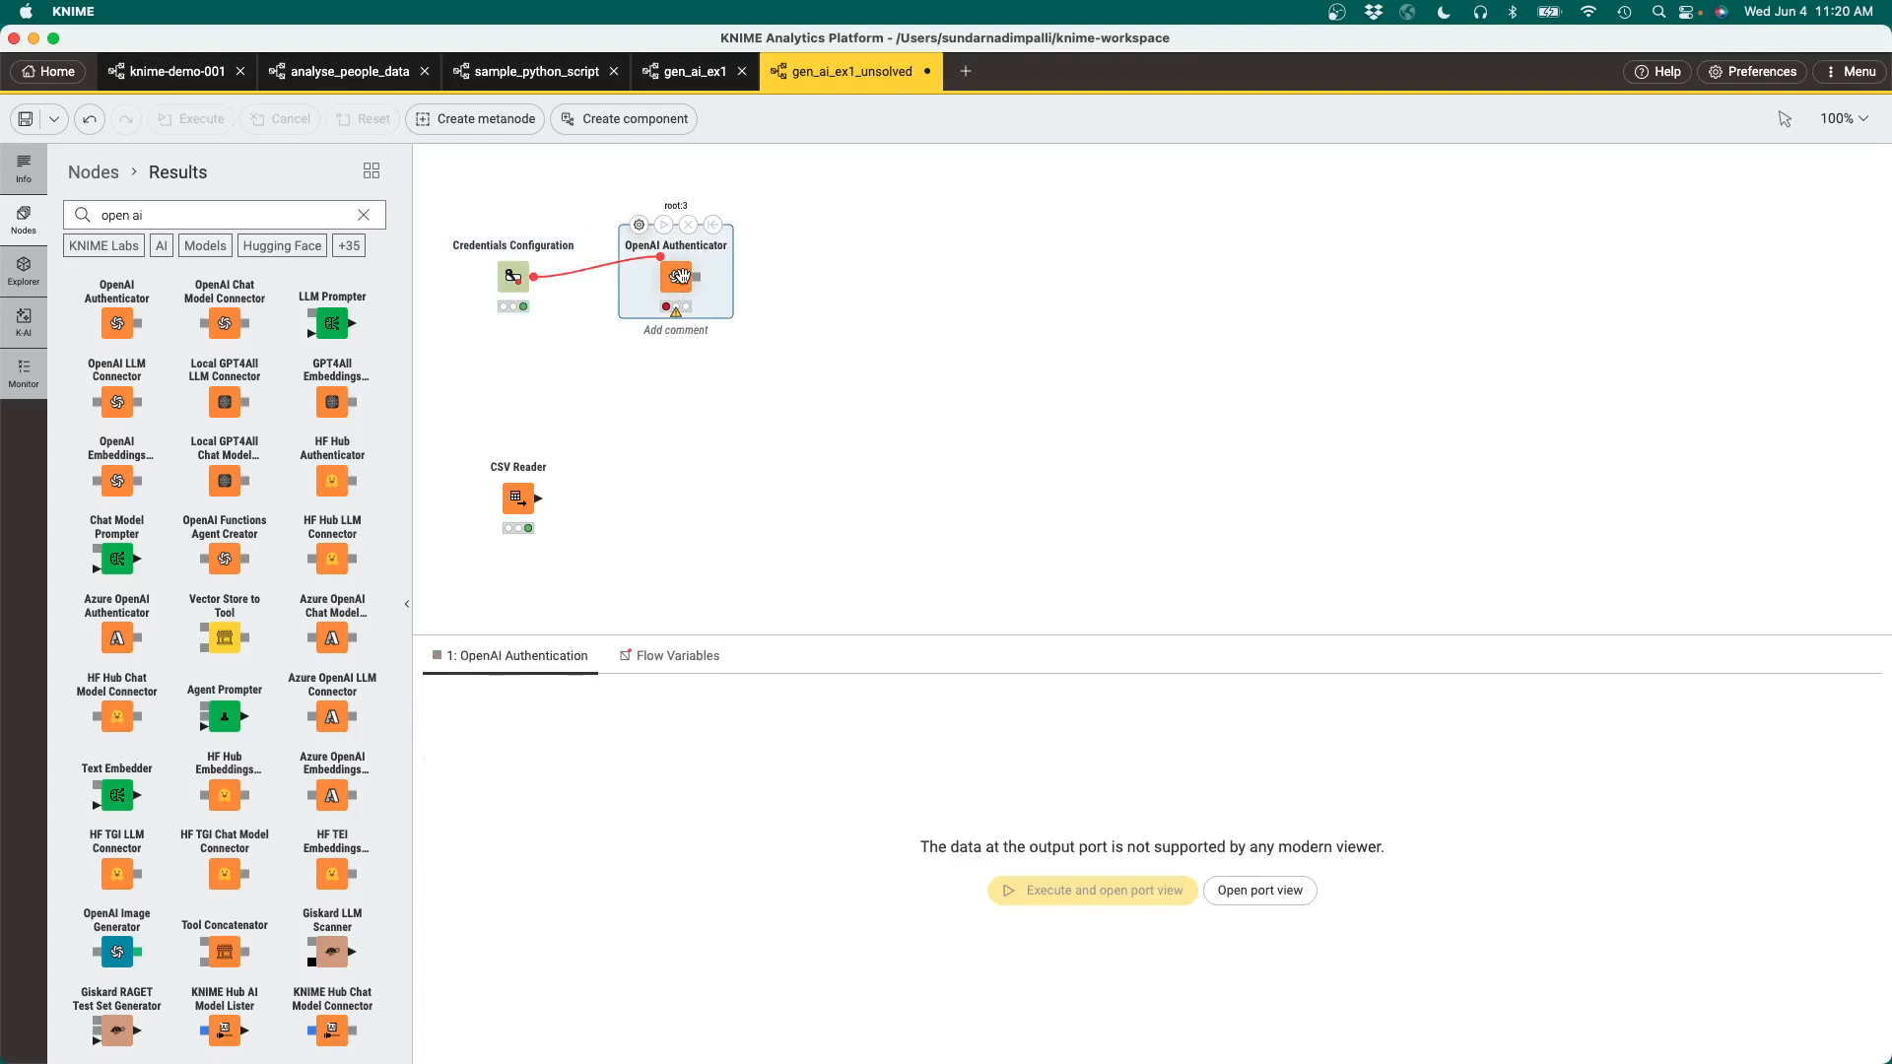
pyautogui.click(638, 224)
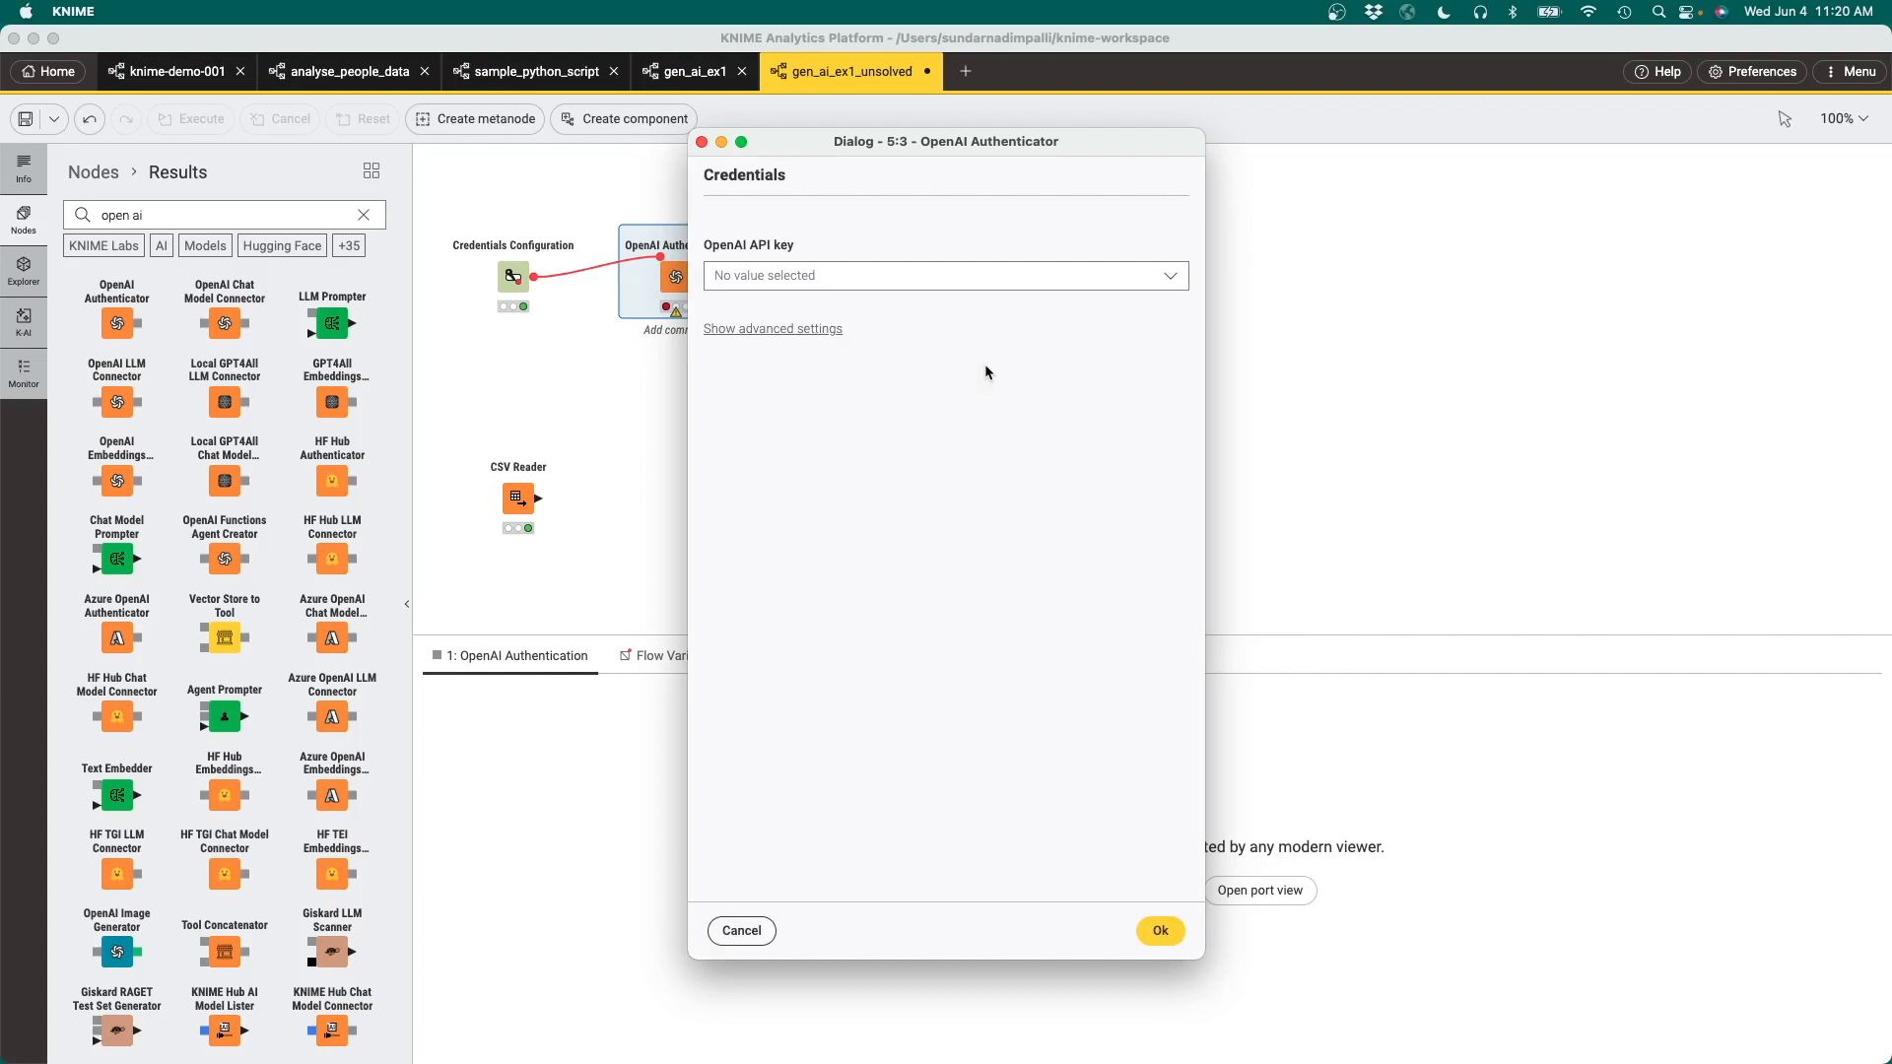
pyautogui.click(1163, 279)
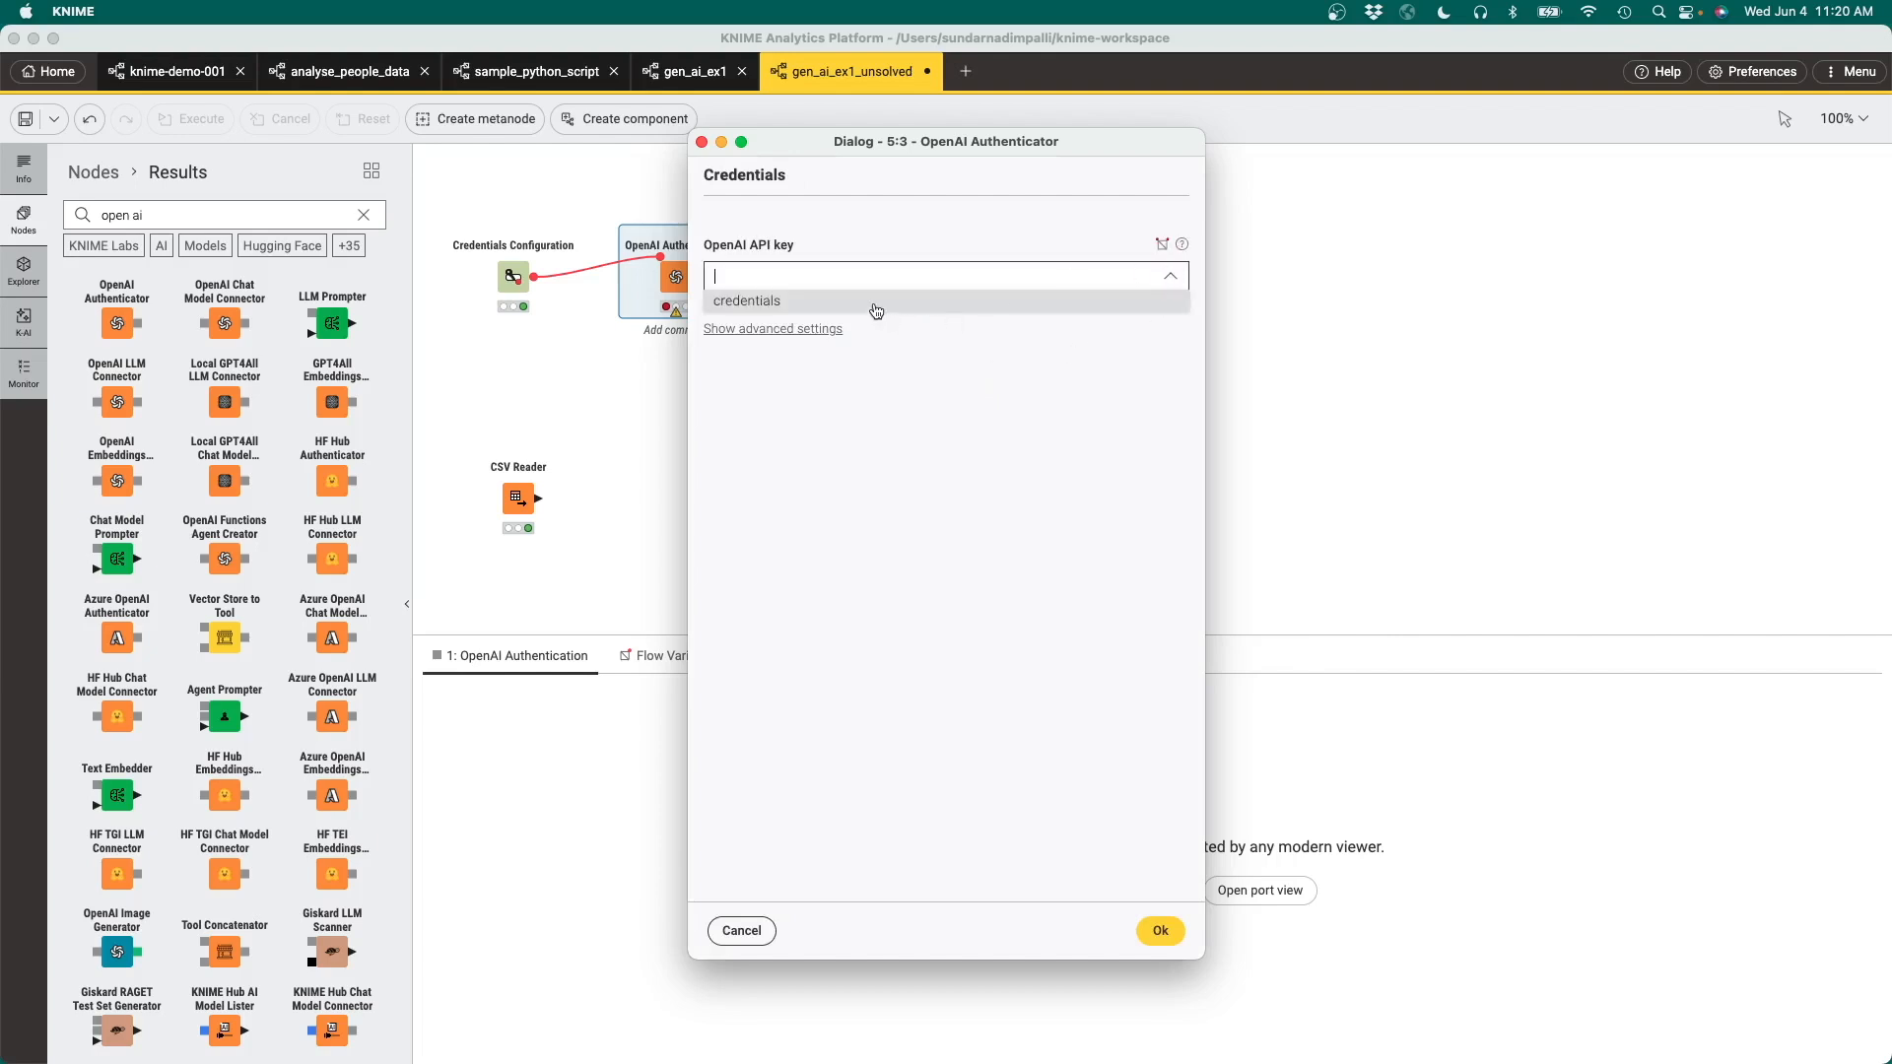
pyautogui.click(766, 303)
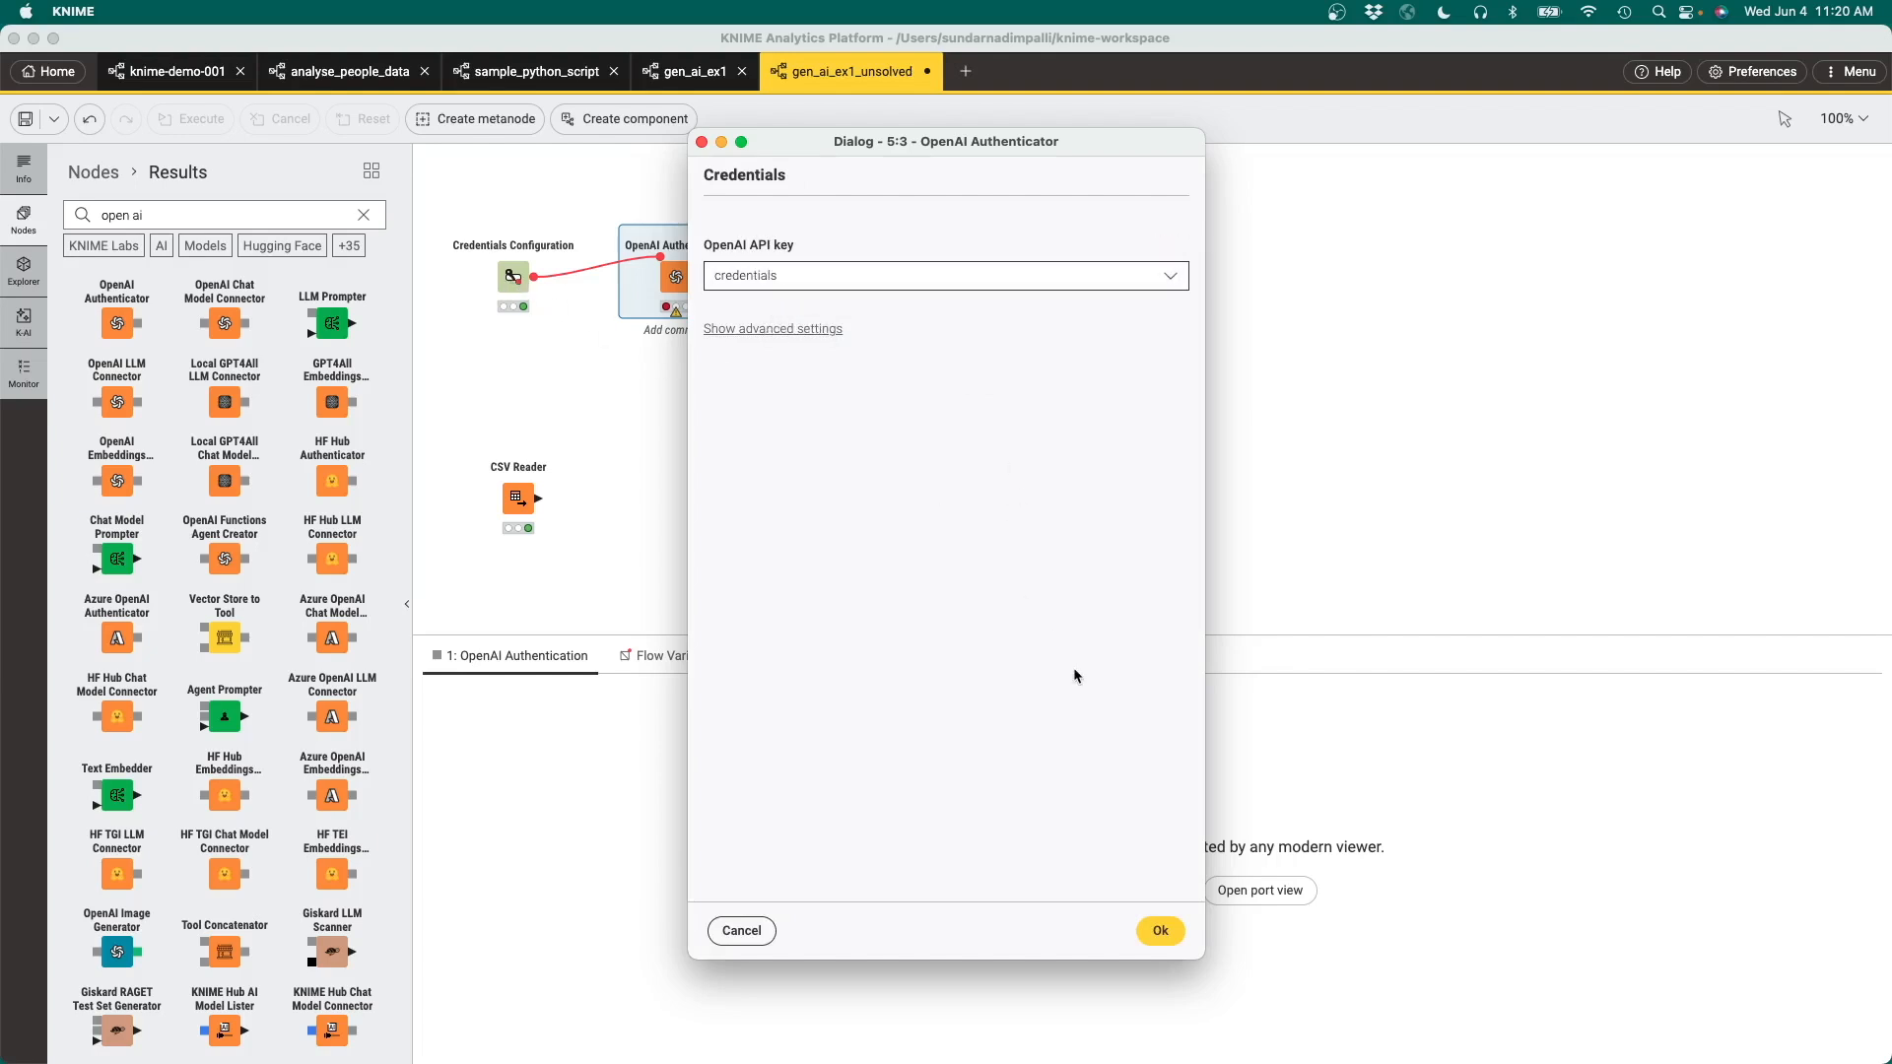
pyautogui.click(1160, 931)
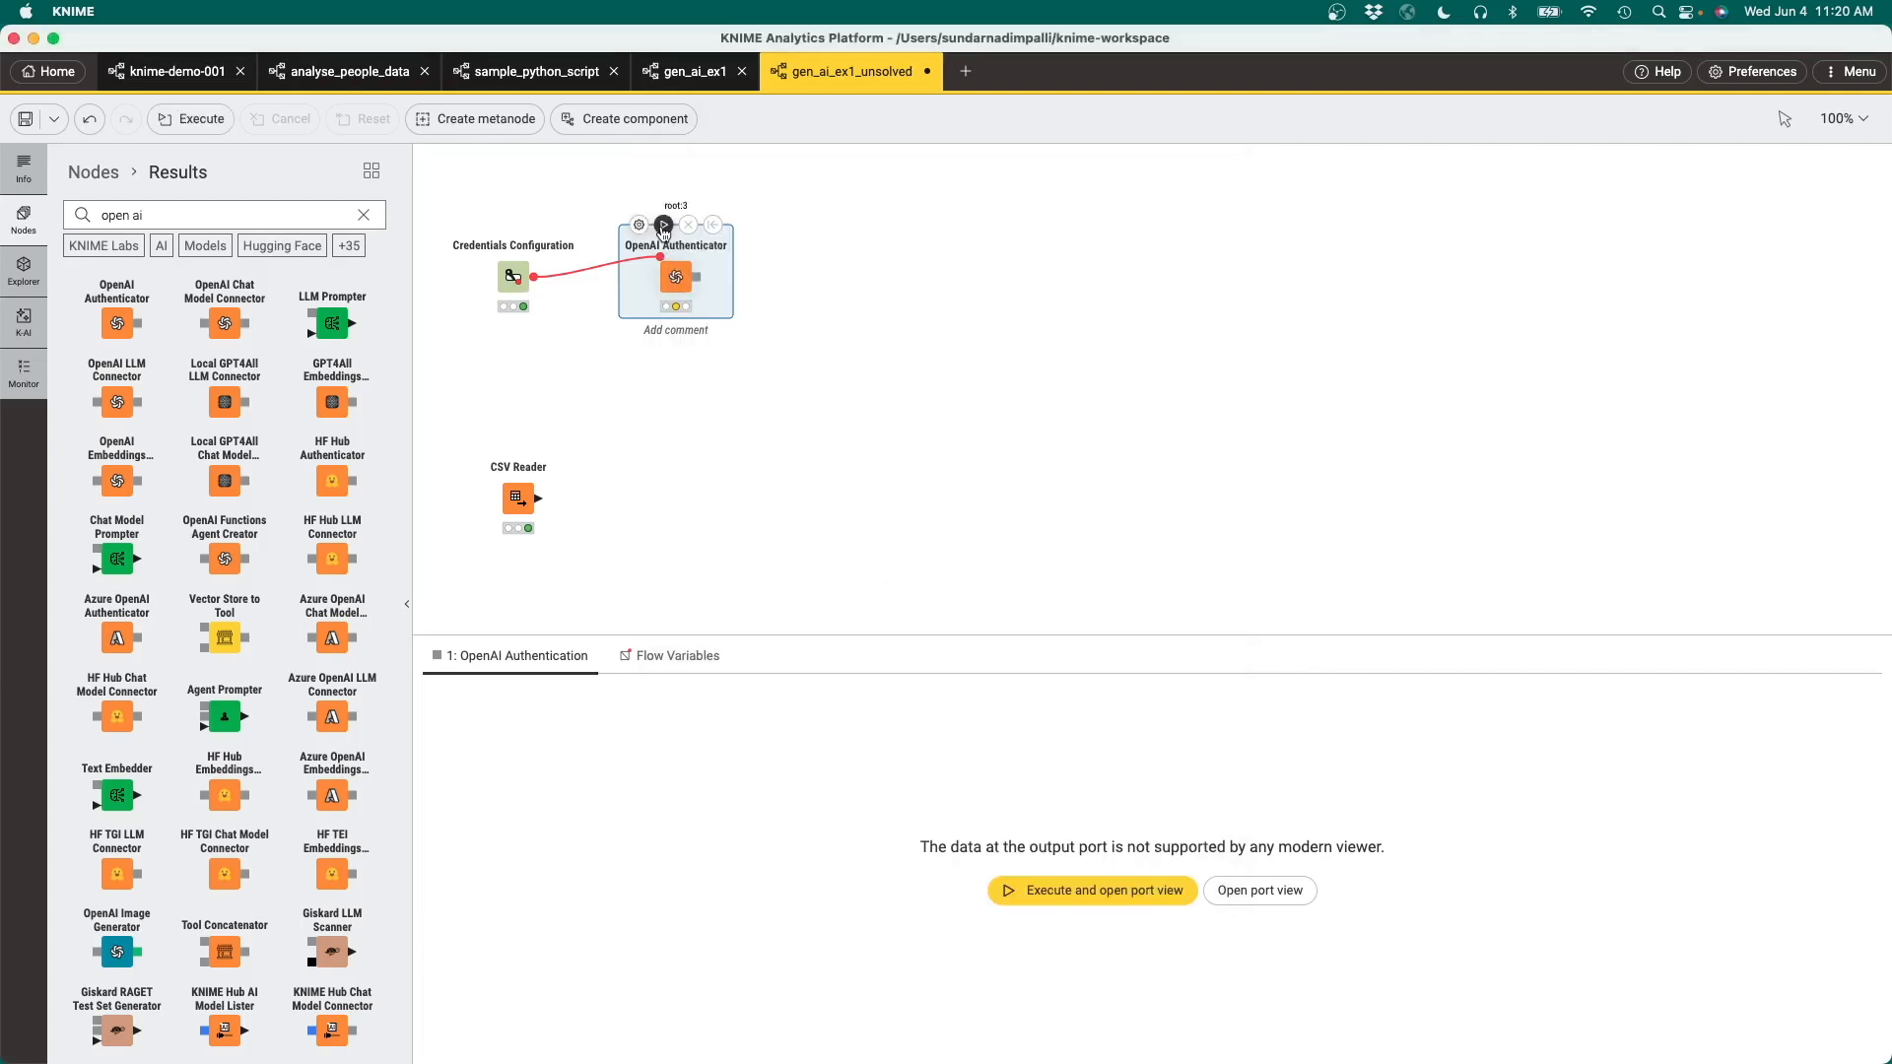
pyautogui.click(664, 225)
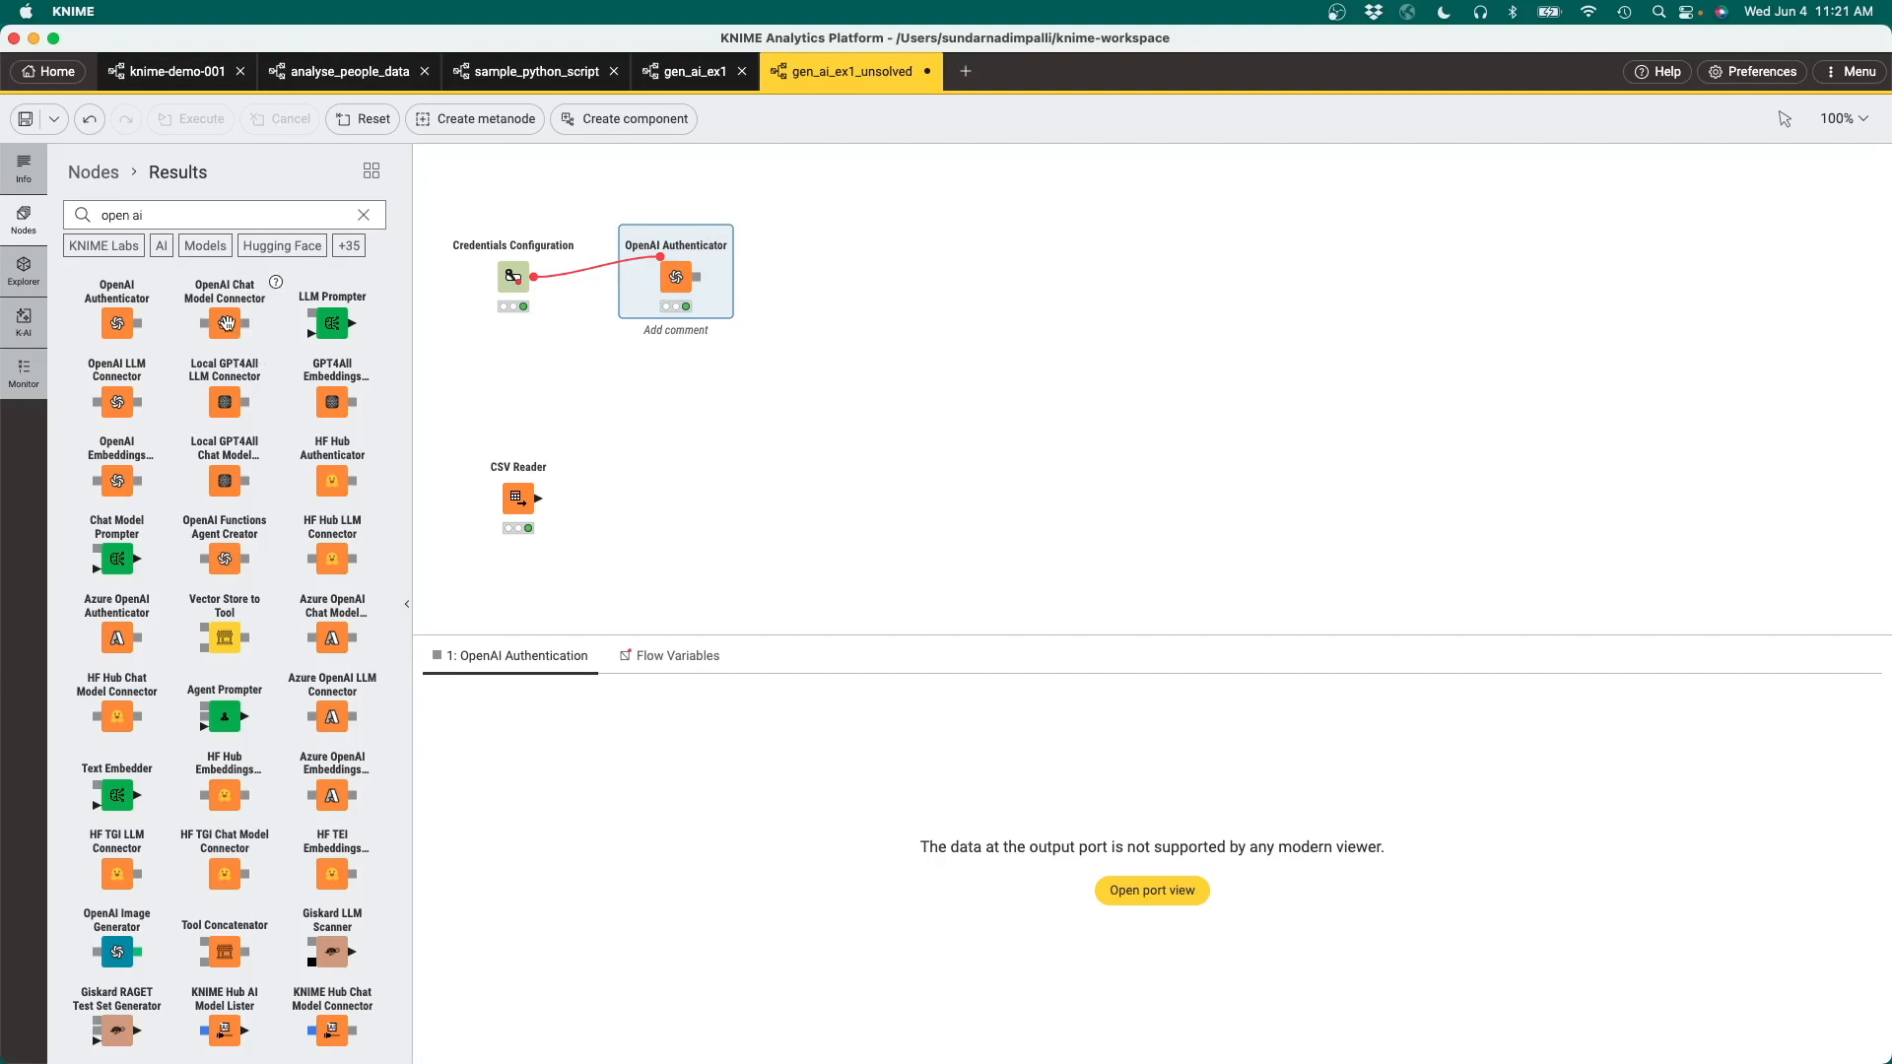
# Add an OpenAI Chat Model Connector node connected to the OpenAI Authenticator's output.
pyautogui.click(876, 362)
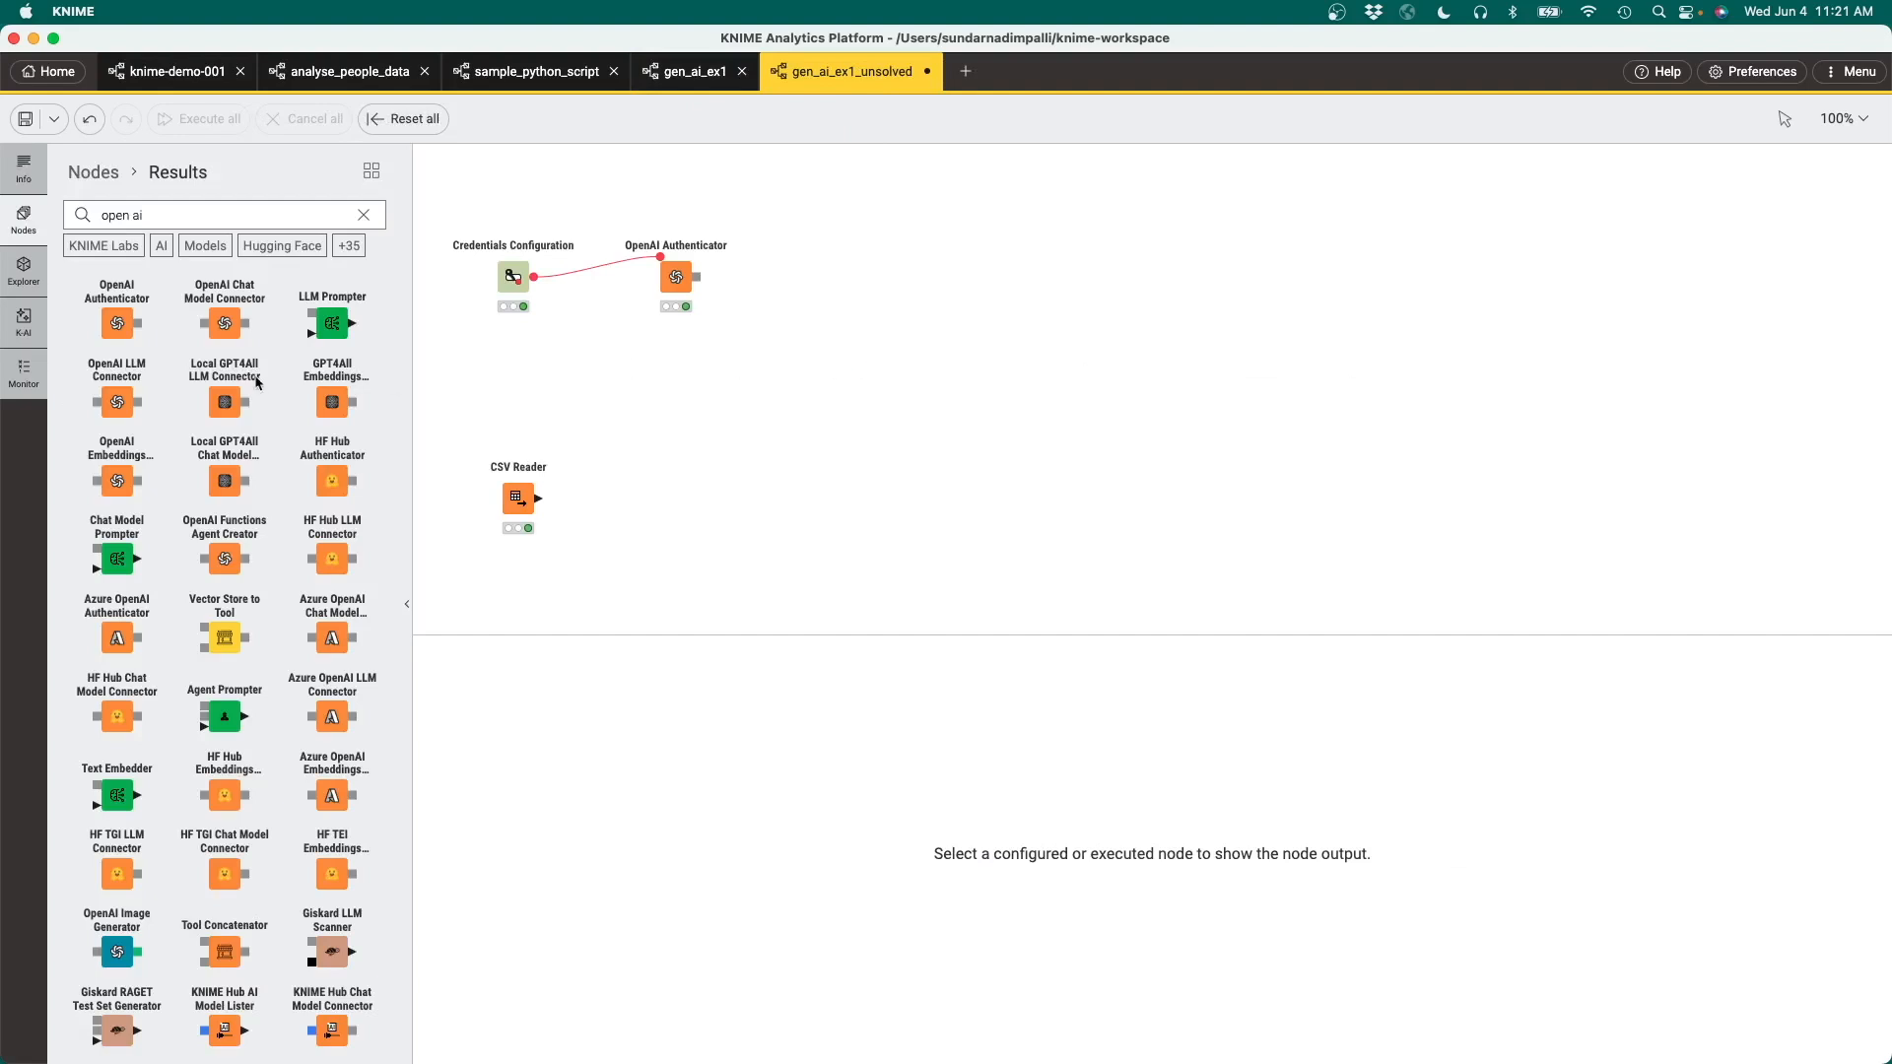
pyautogui.moveTo(226, 321); pyautogui.dragTo(811, 276)
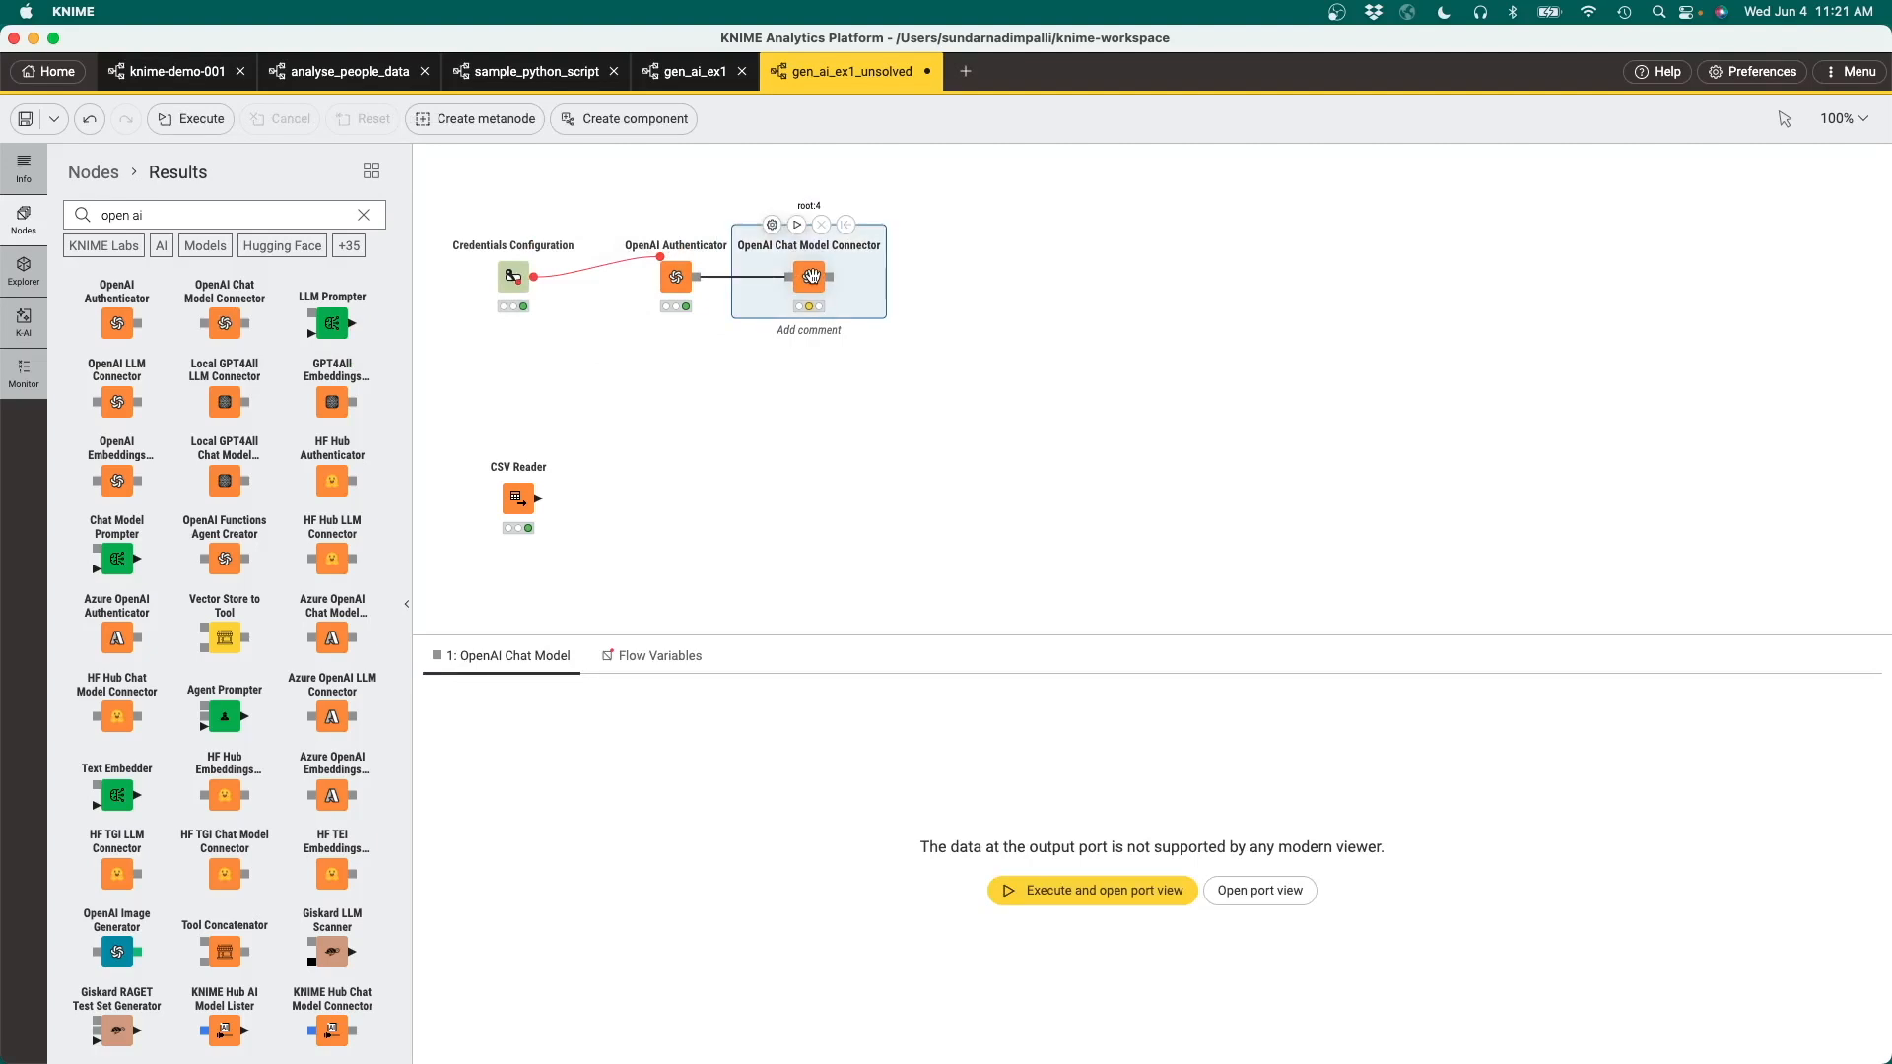
# Configure the OpenAI Chat Model Connector with model gpt-3.5-turbo and temperature 0.7, and execute the node.
pyautogui.doubleClick(810, 276)
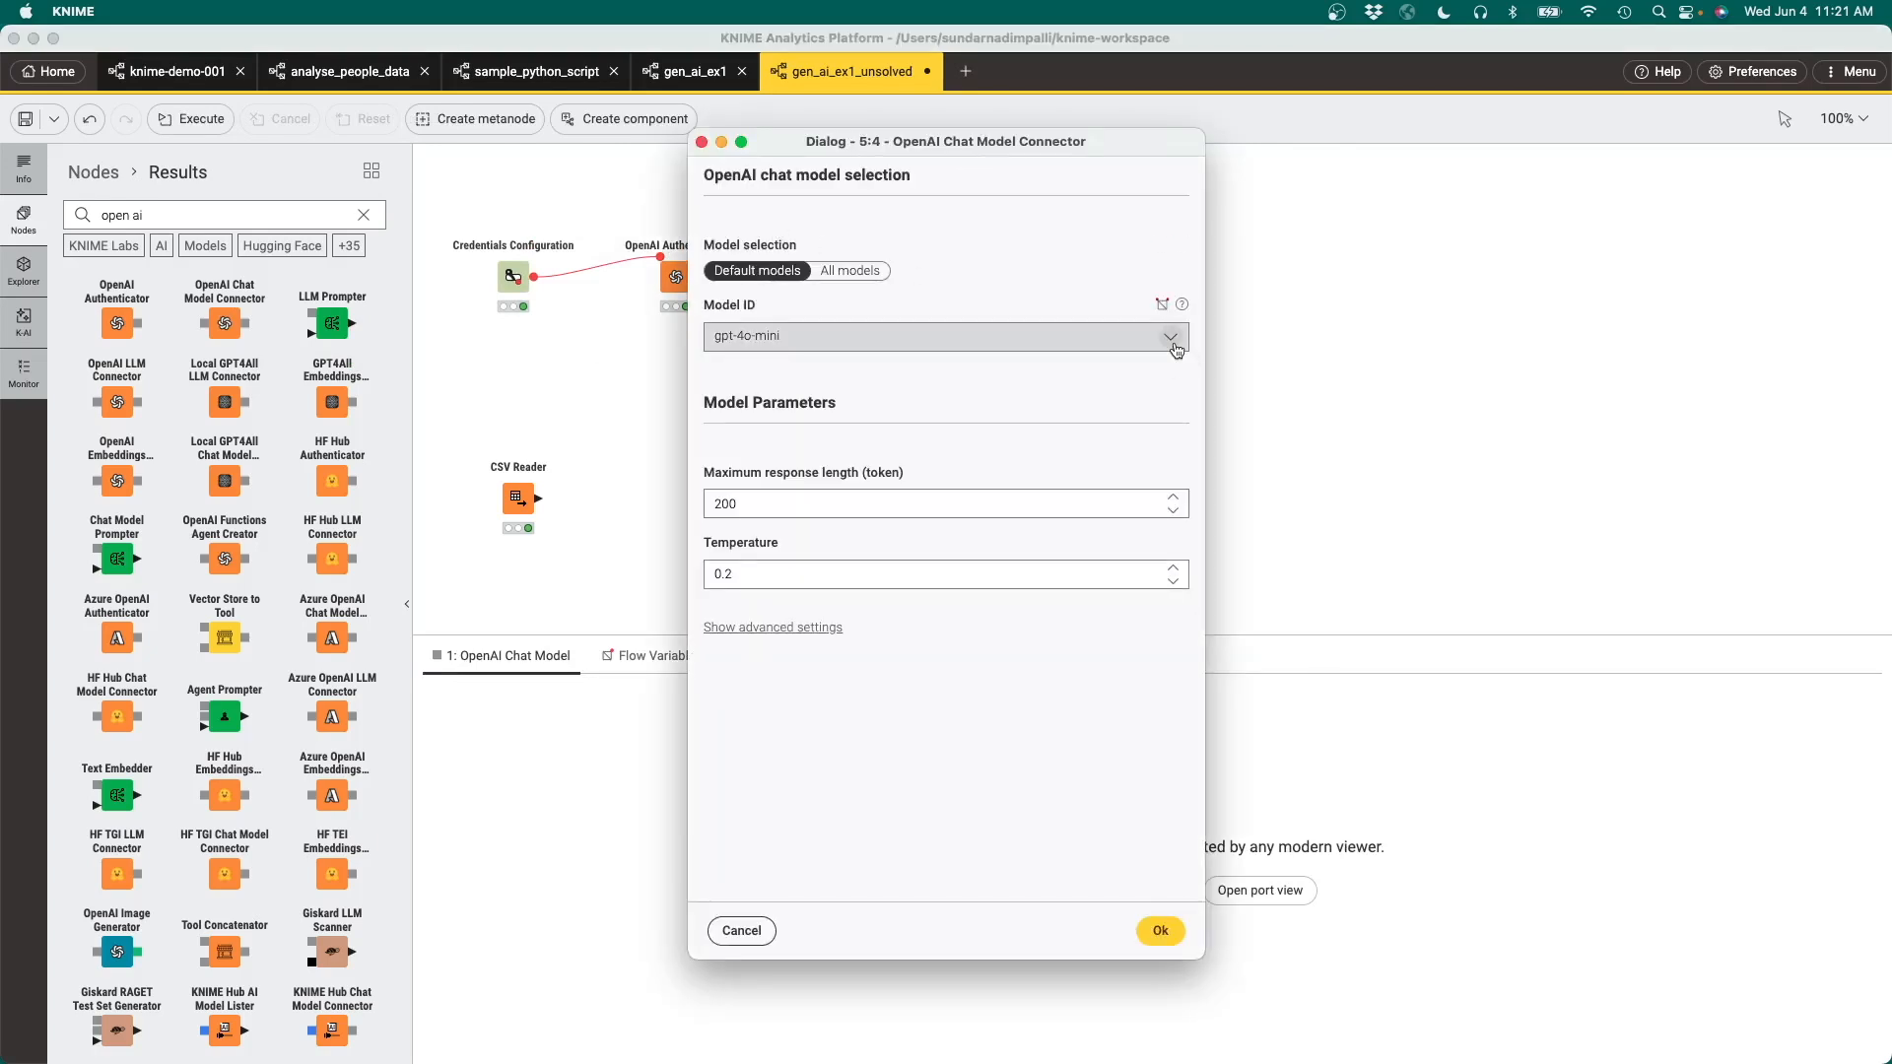
pyautogui.click(1173, 336)
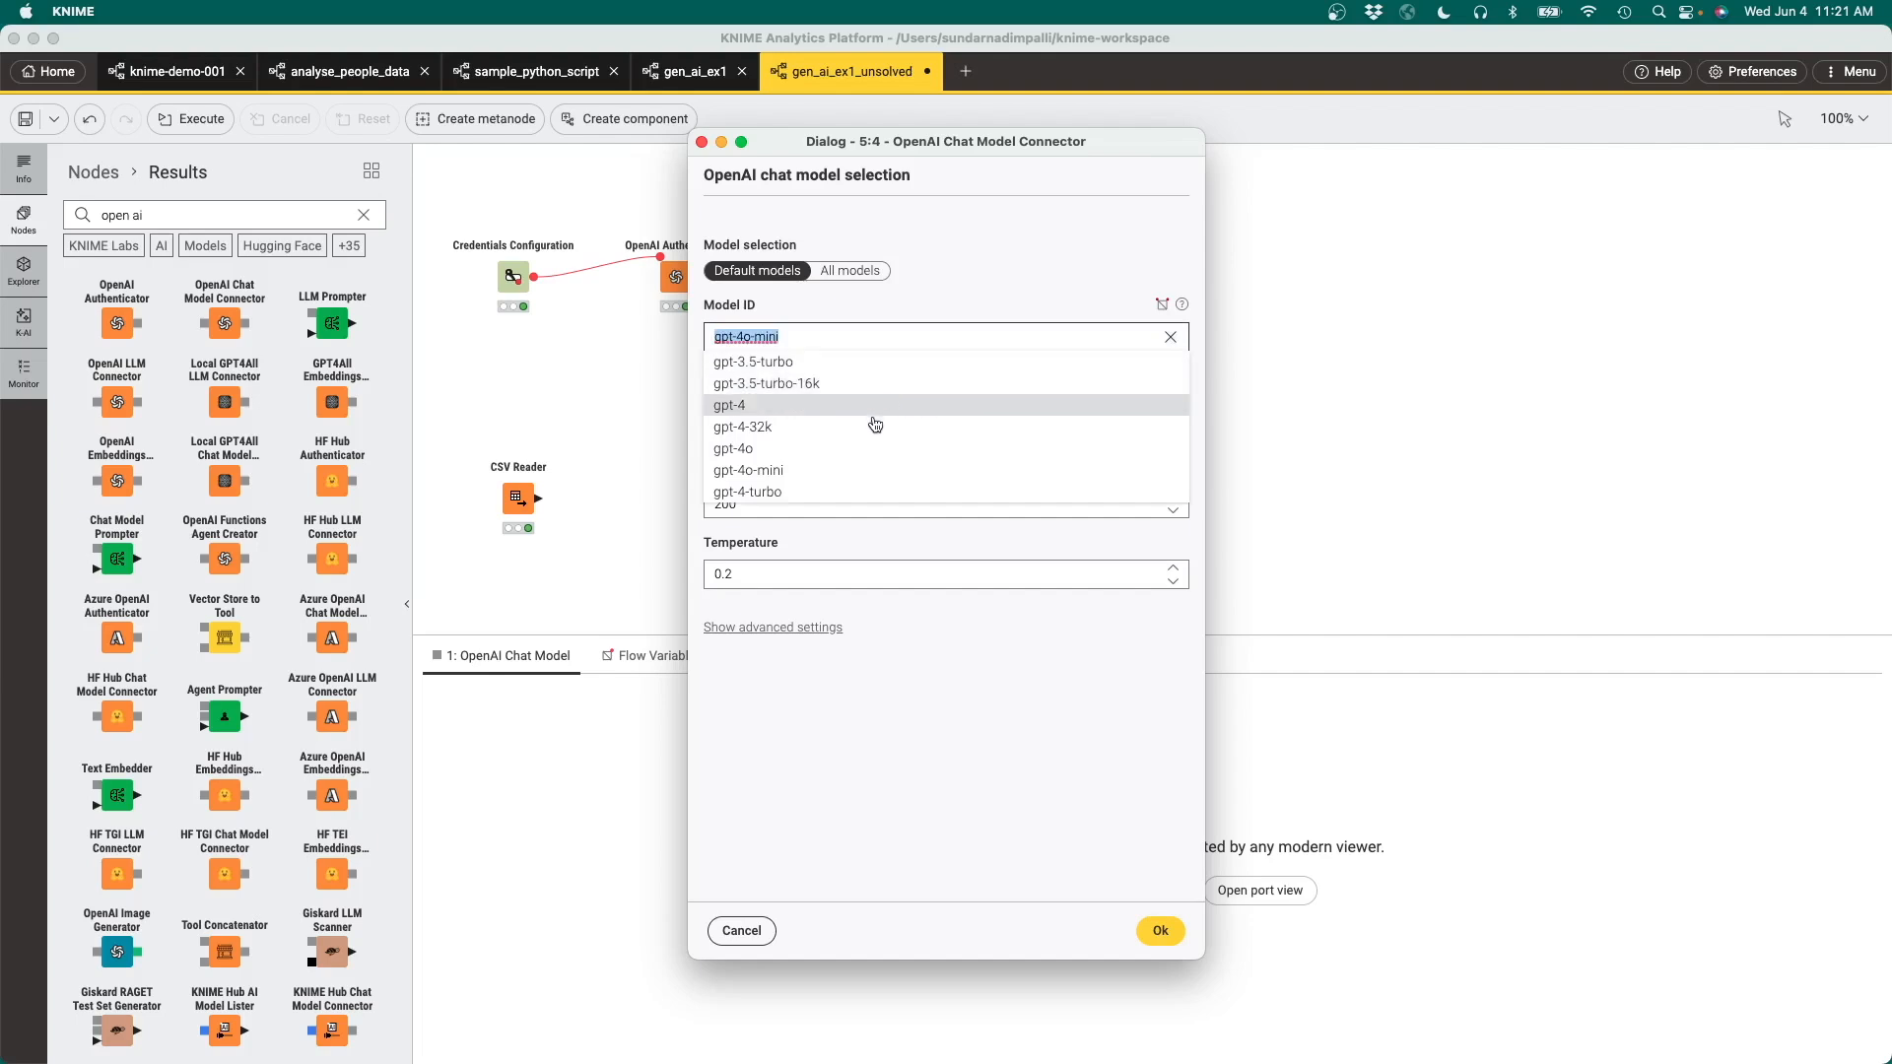
pyautogui.click(806, 370)
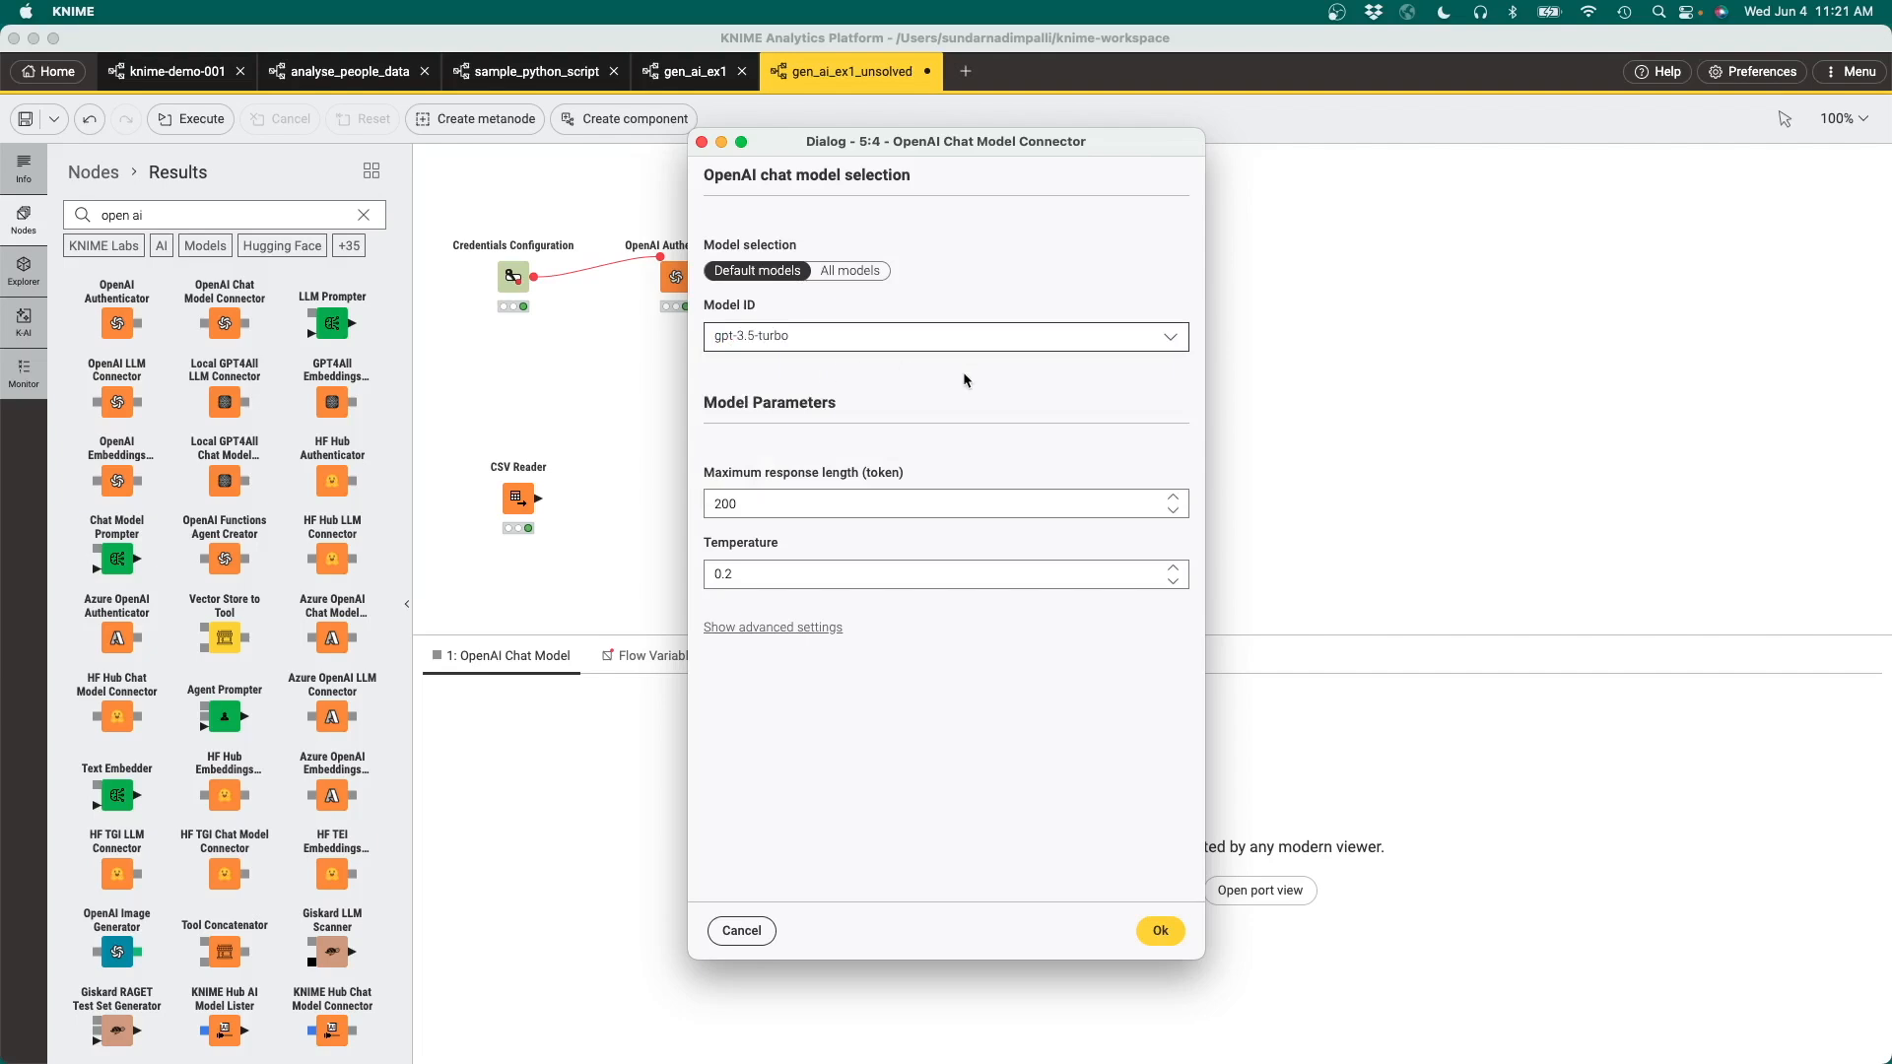
pyautogui.click(785, 580)
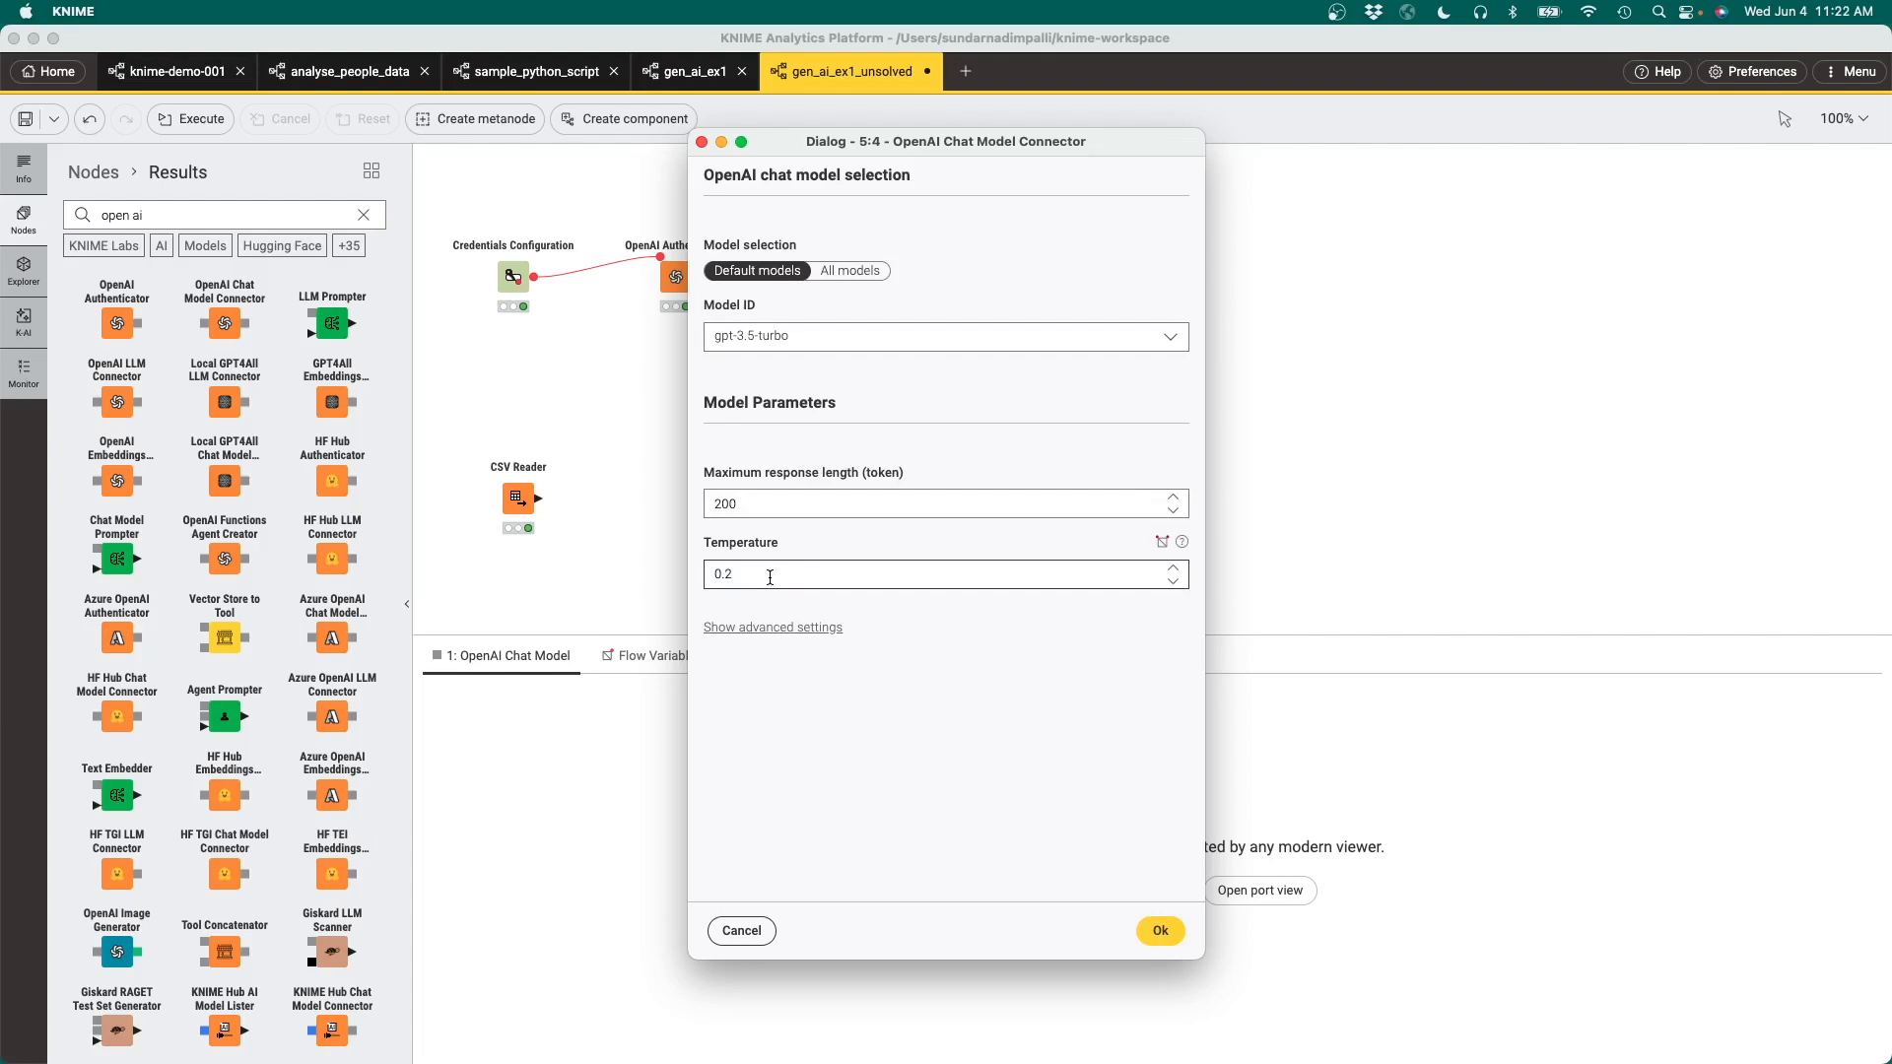
pyautogui.write('.7')
pyautogui.click(1162, 933)
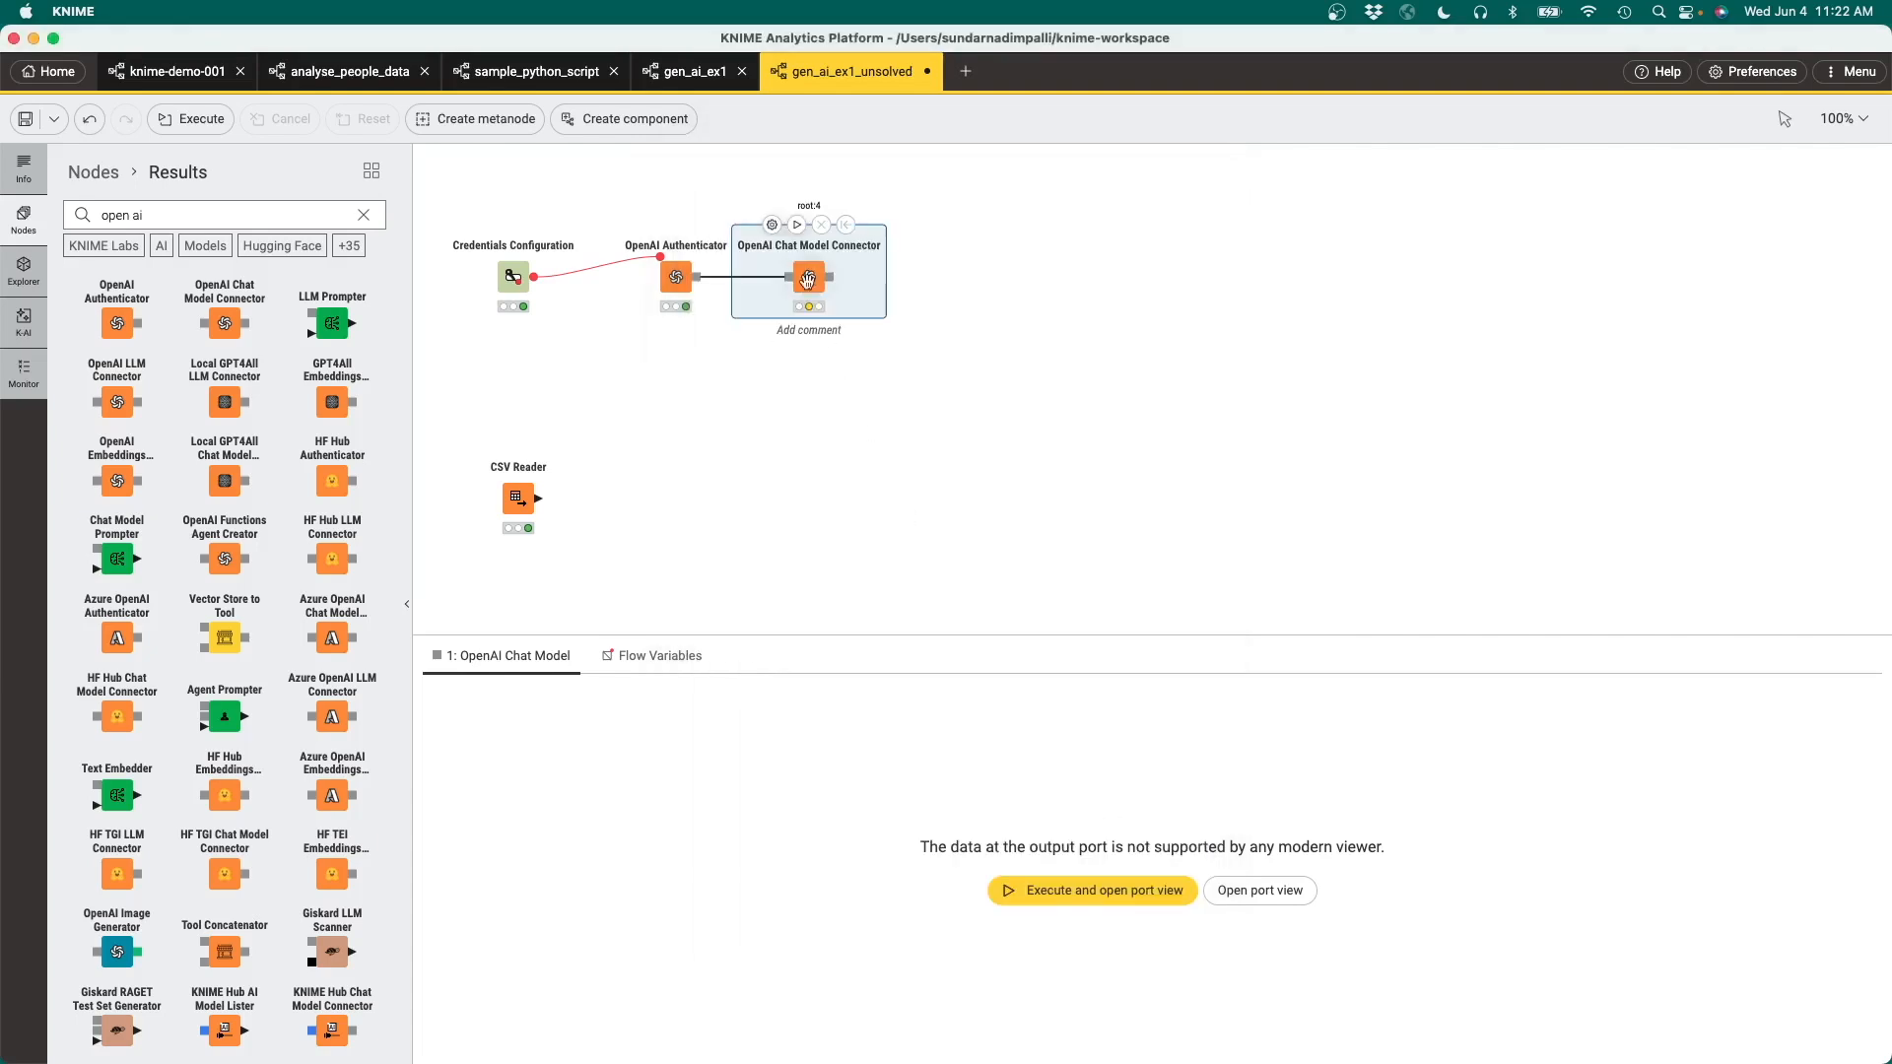
pyautogui.click(795, 227)
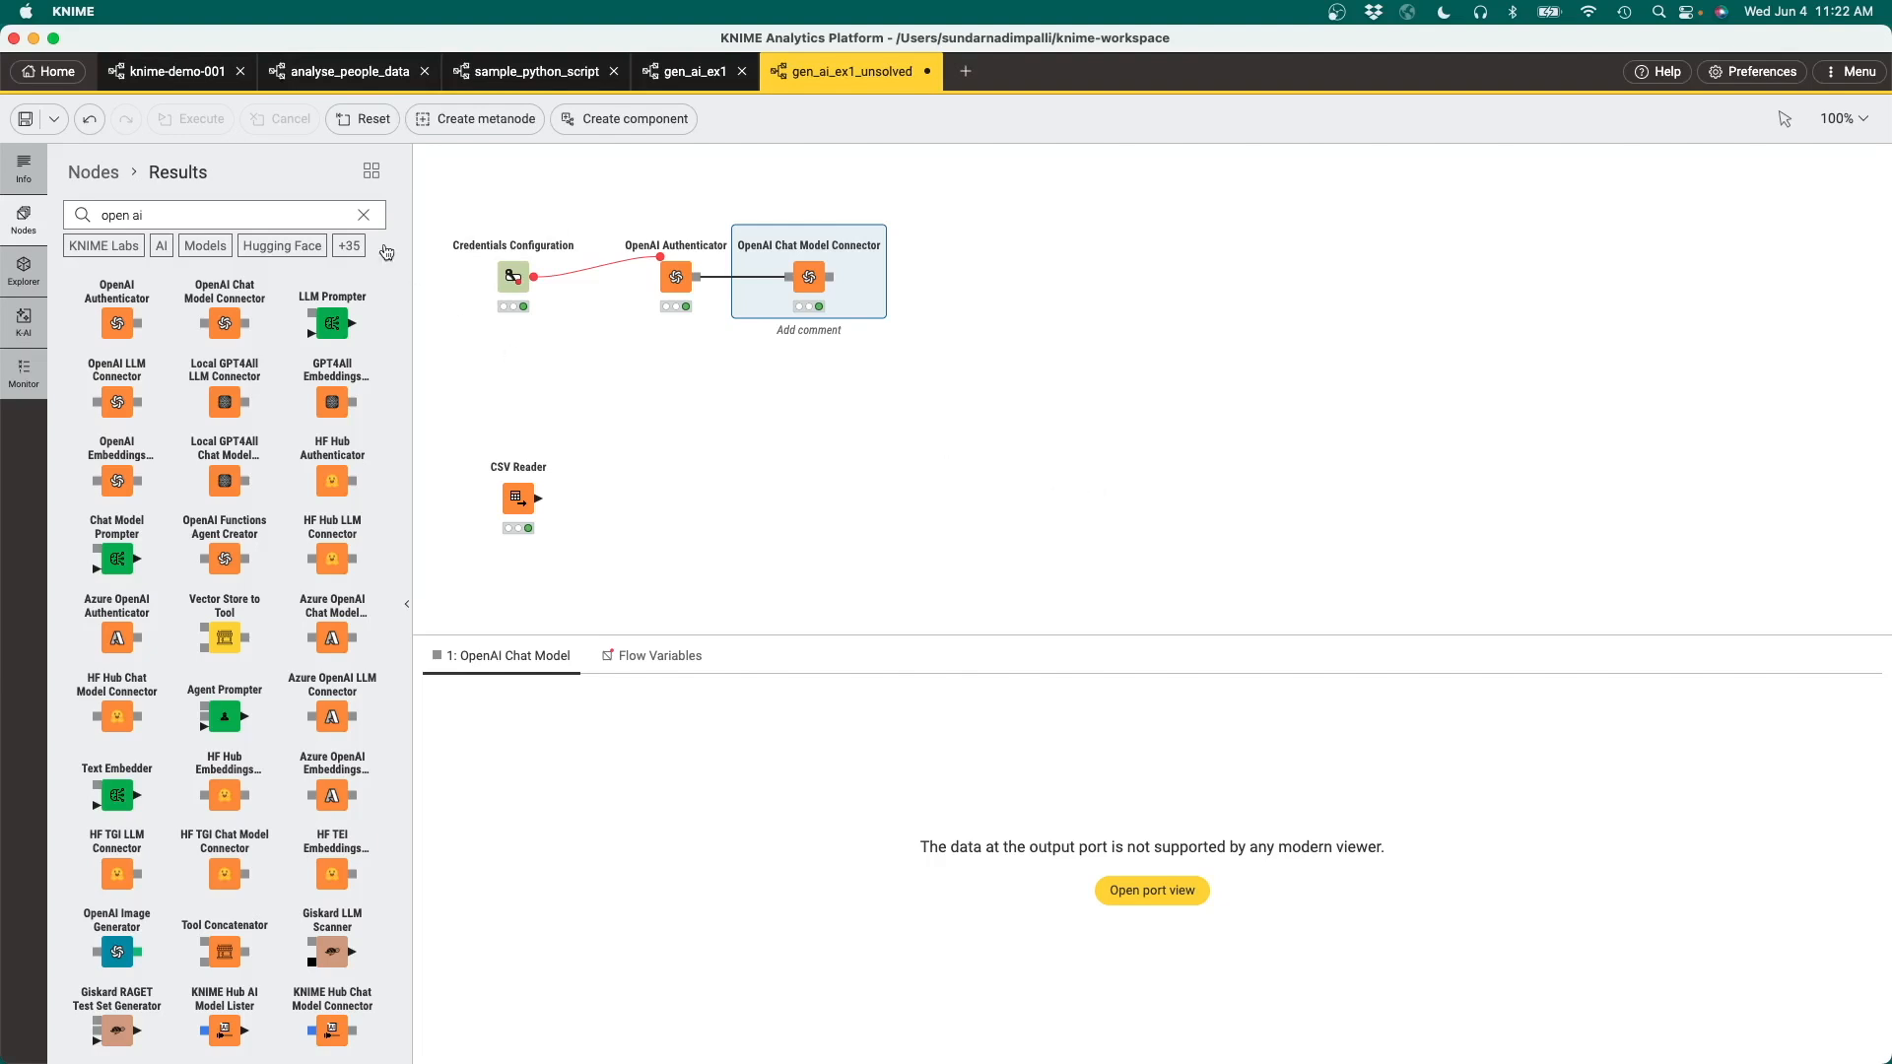
# Add a String Manipulation node connected to the CSV Reader's output.
pyautogui.click(363, 214)
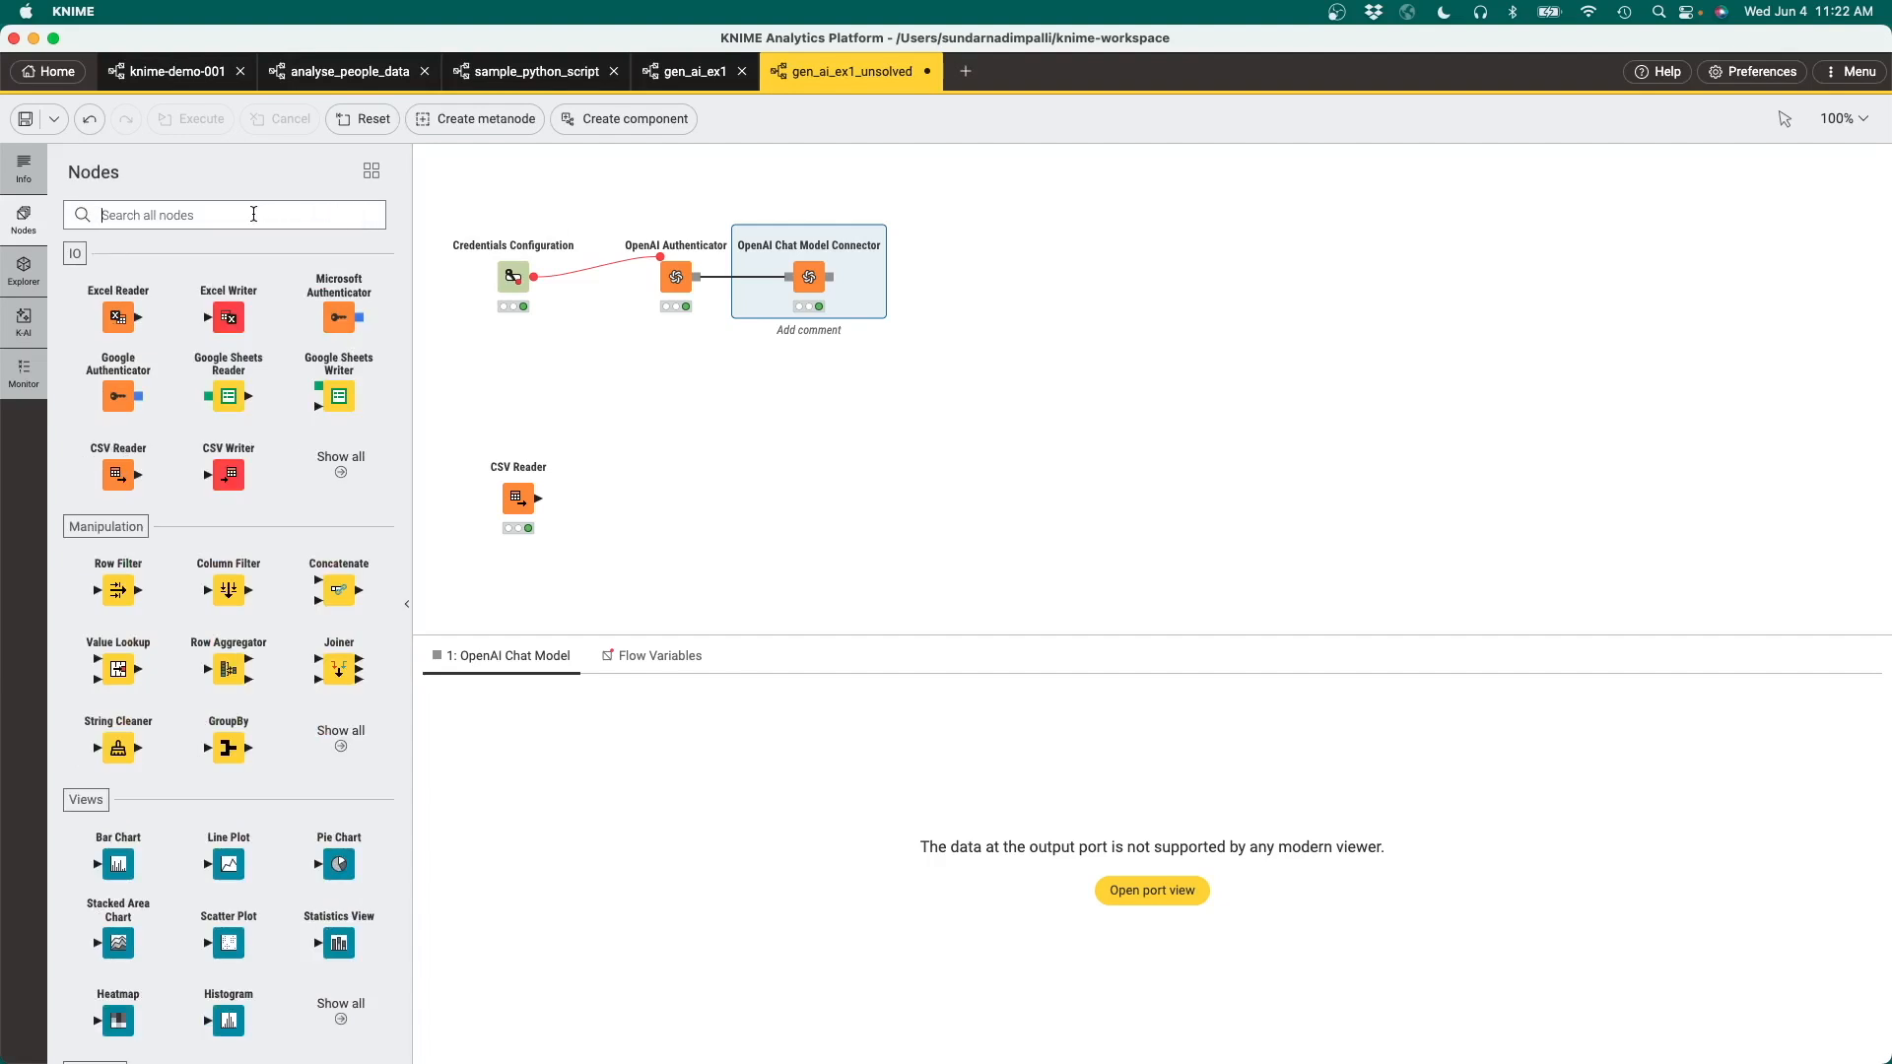
pyautogui.write('s')
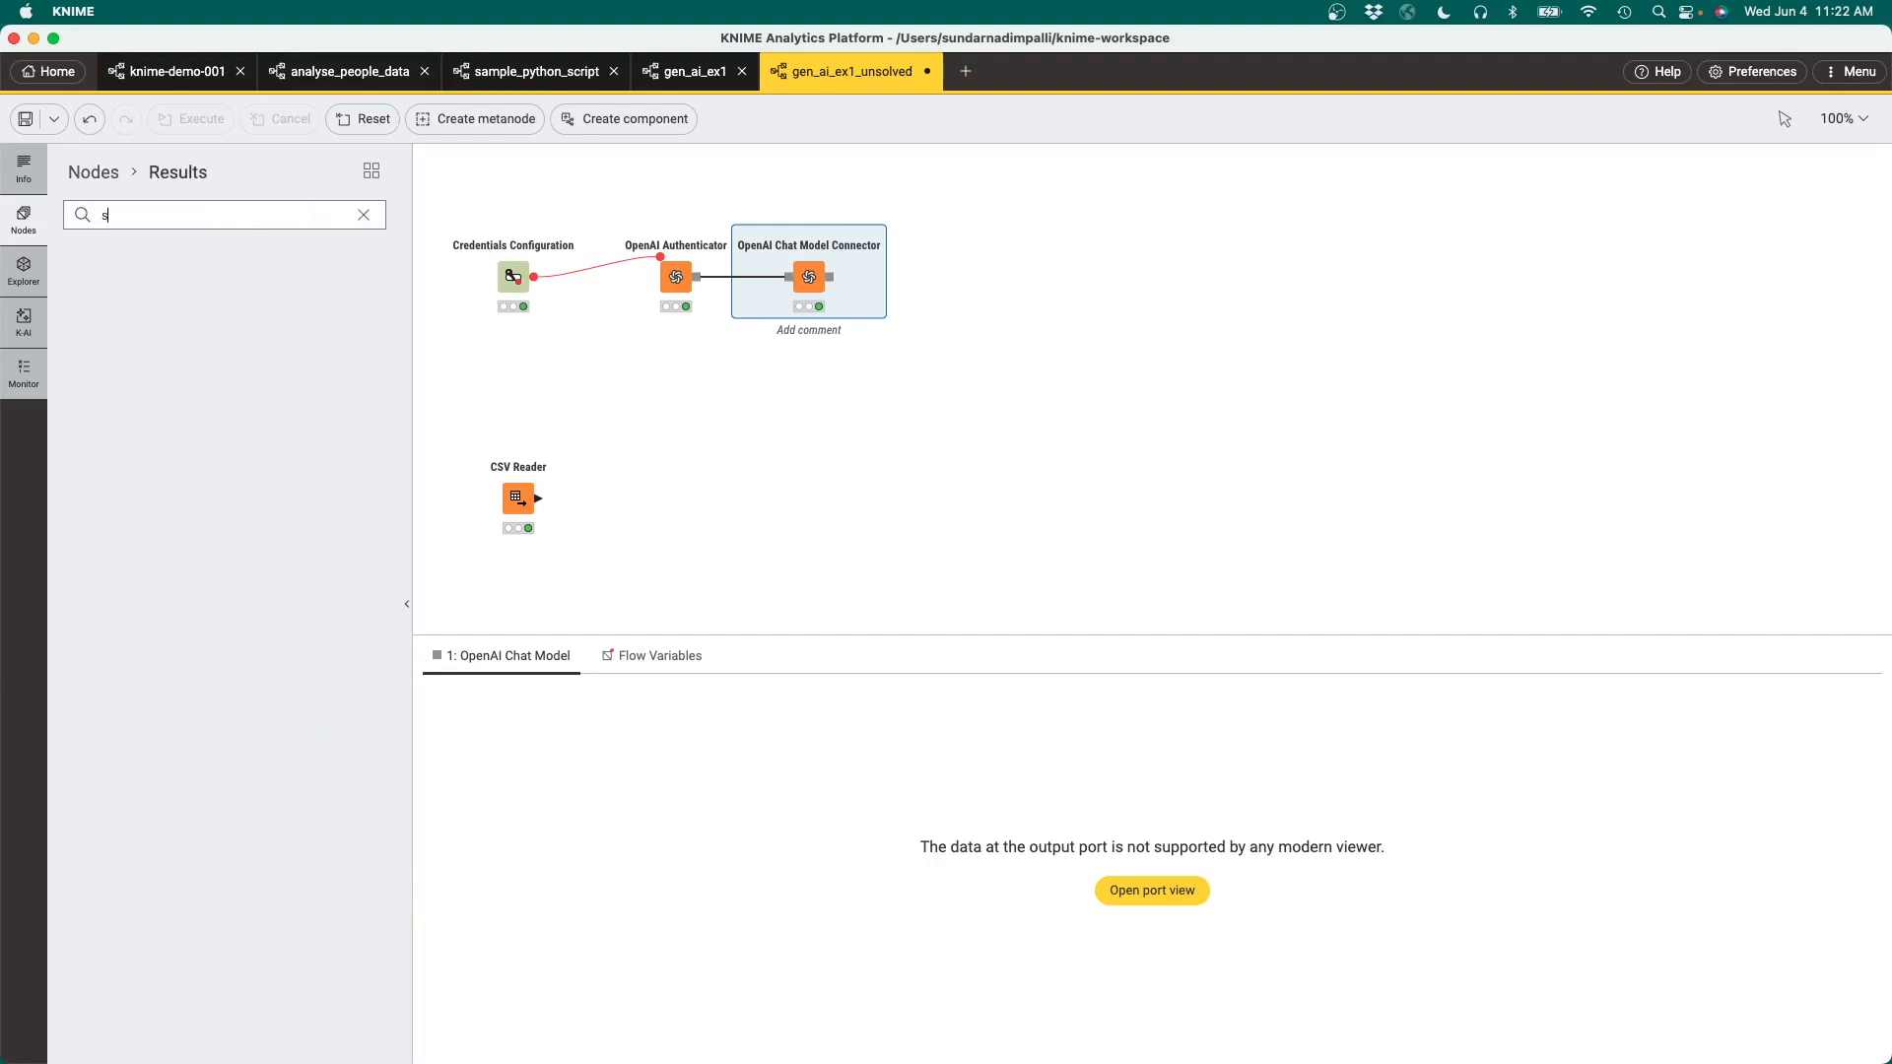
pyautogui.write('tring')
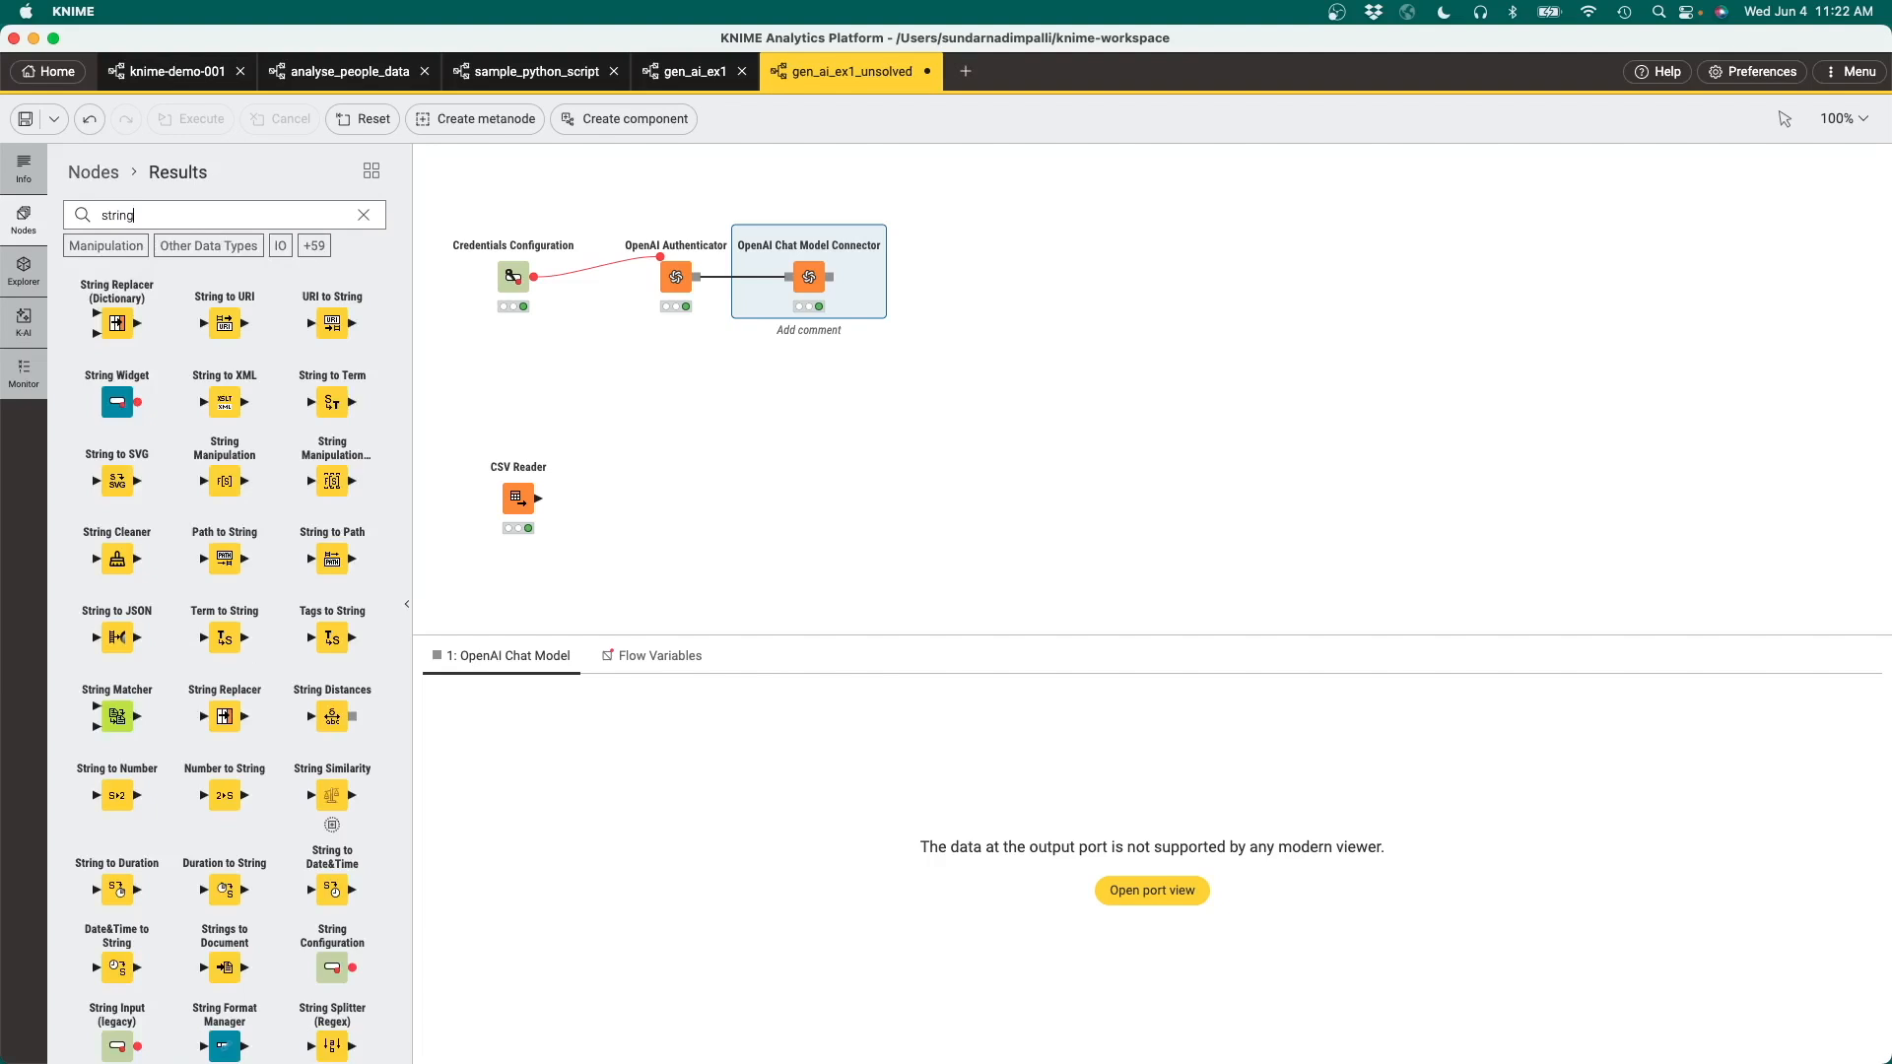
pyautogui.write(' mani')
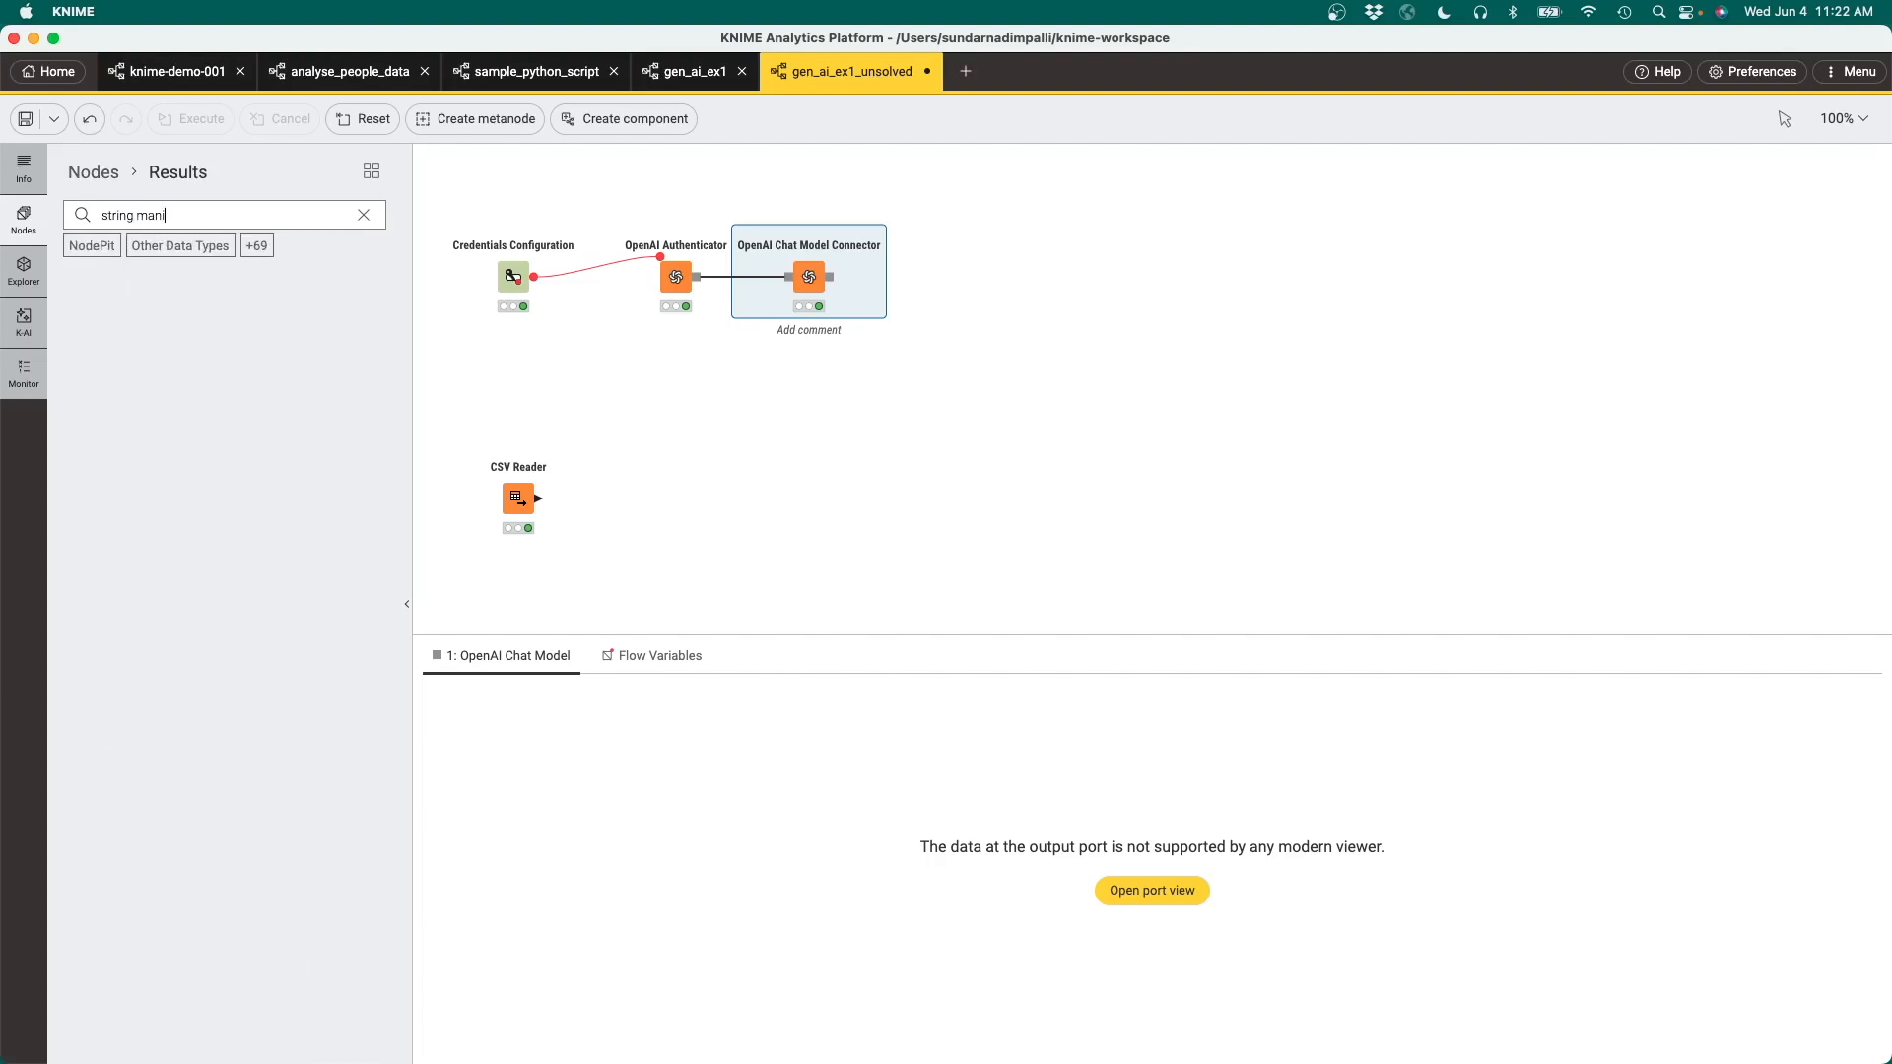
pyautogui.moveTo(116, 325); pyautogui.dragTo(663, 502)
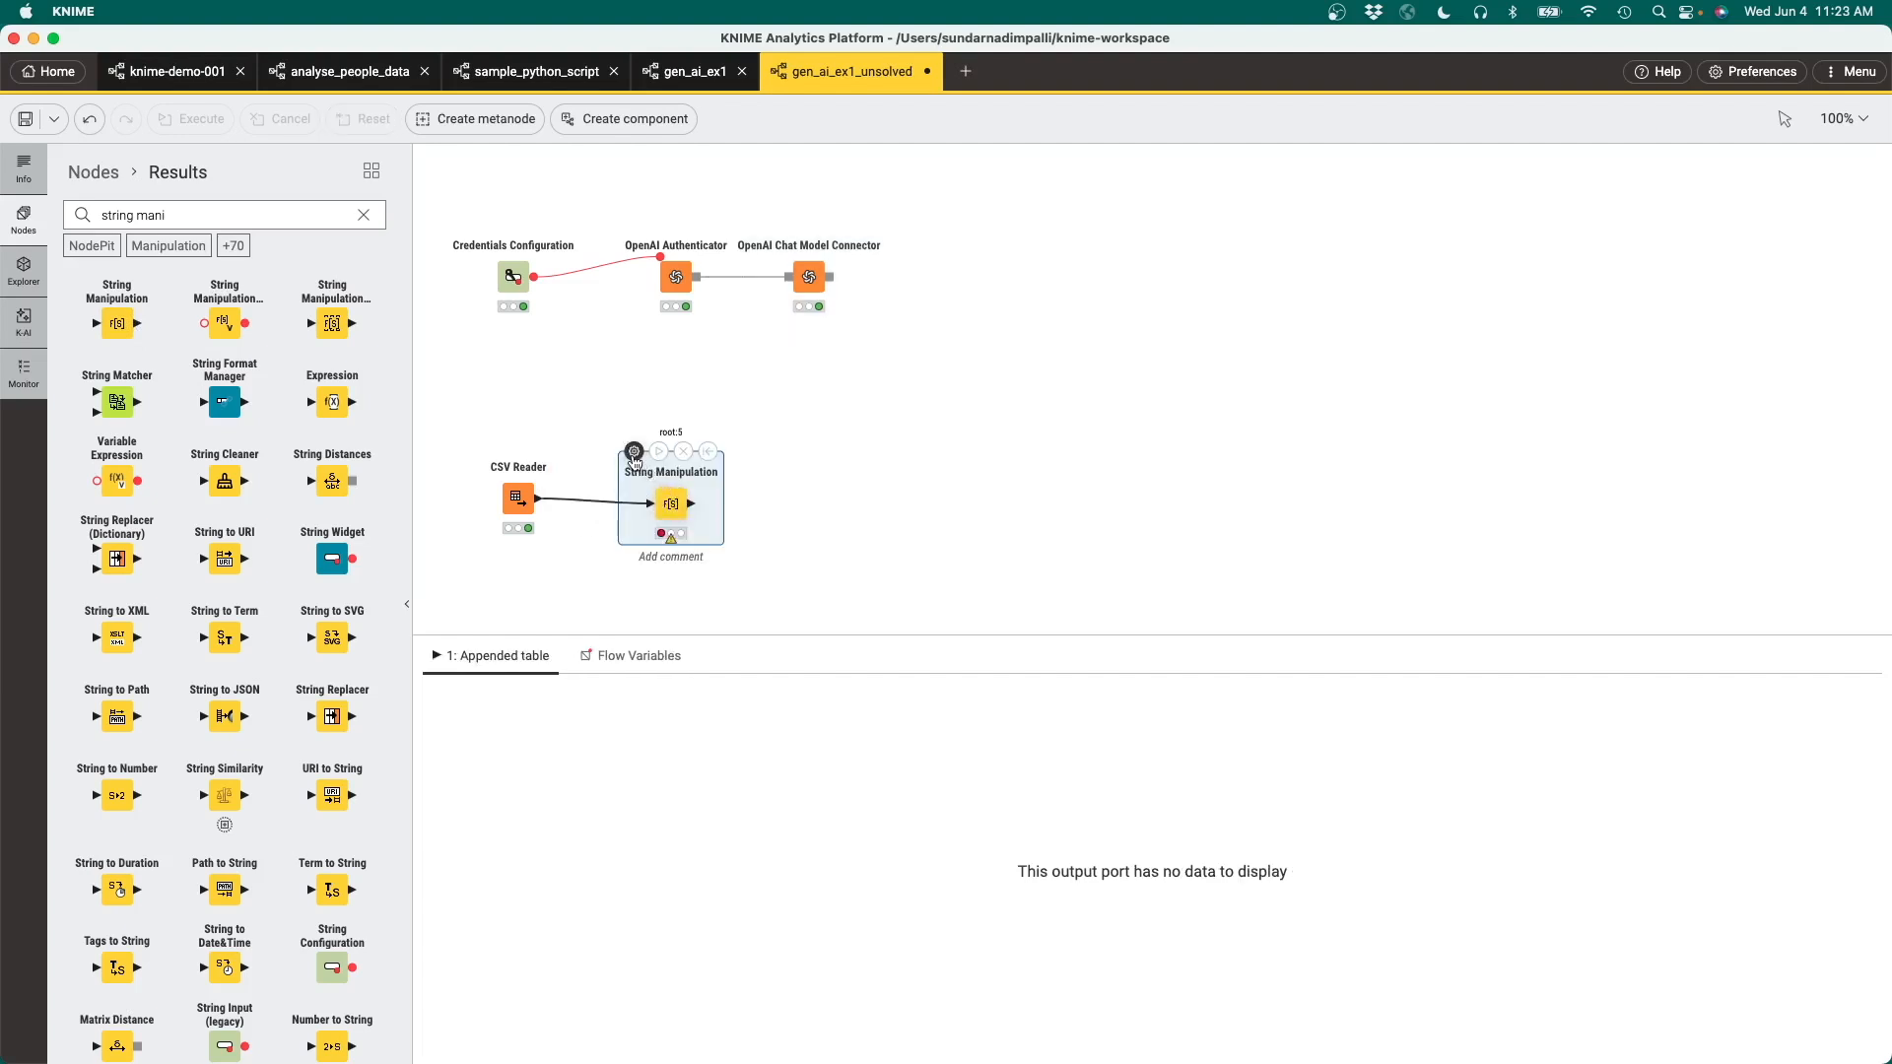
# Copy the join() product-name prompt containing $product_short_description$ from Visual Studio Code into the String Manipulation node's expression.
pyautogui.click(635, 453)
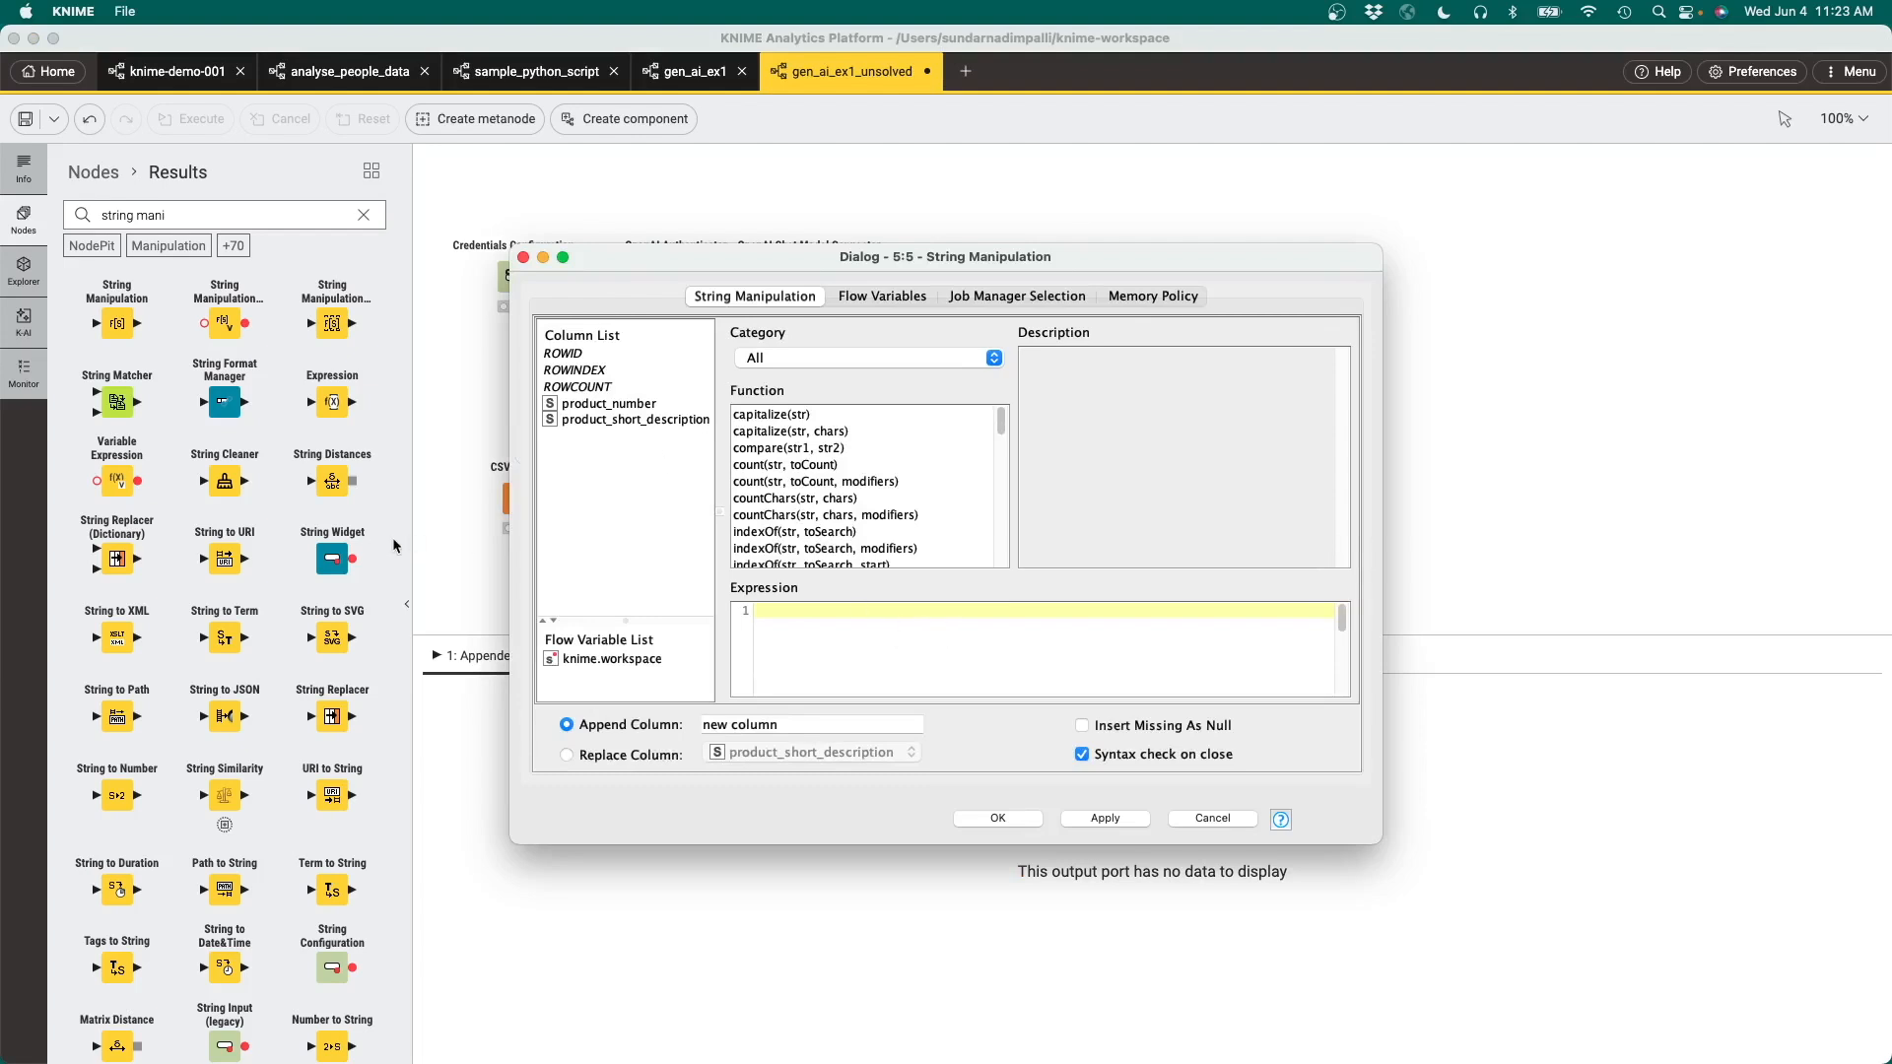
pyautogui.press('super+Tab')
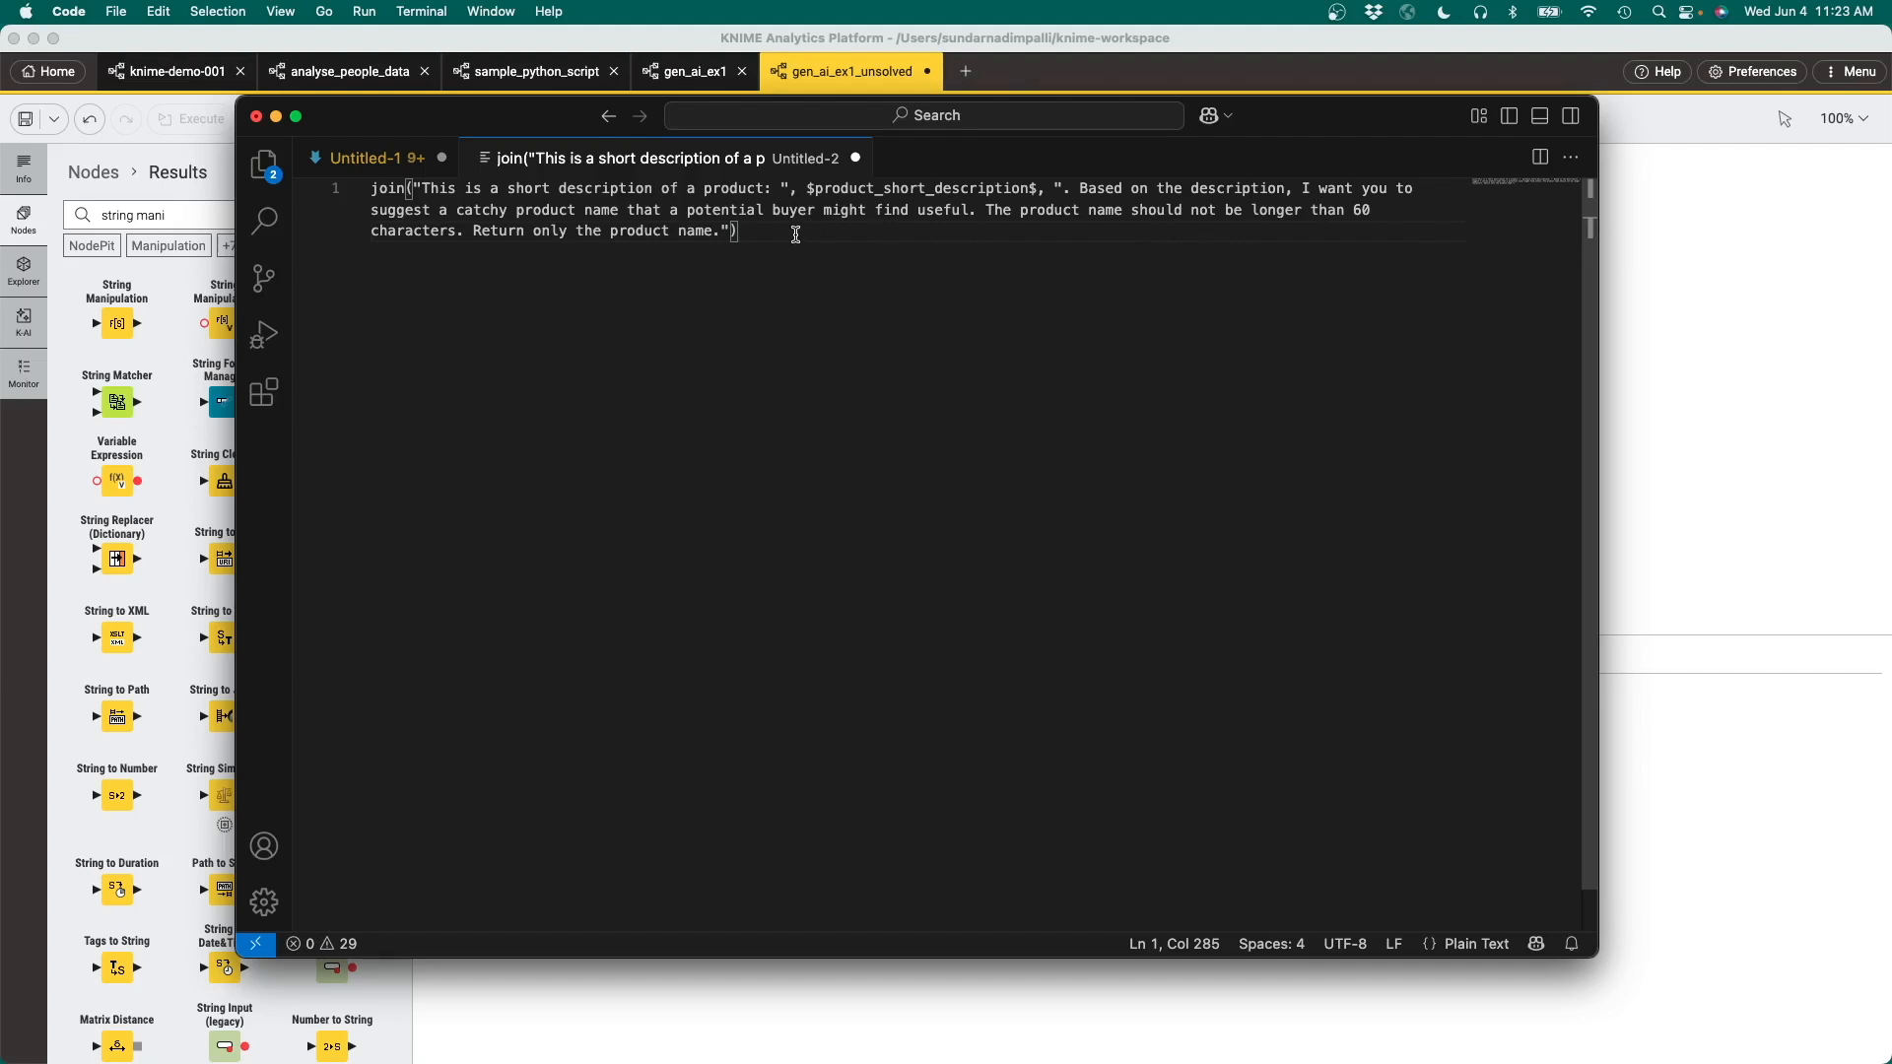
pyautogui.moveTo(739, 234); pyautogui.dragTo(338, 185)
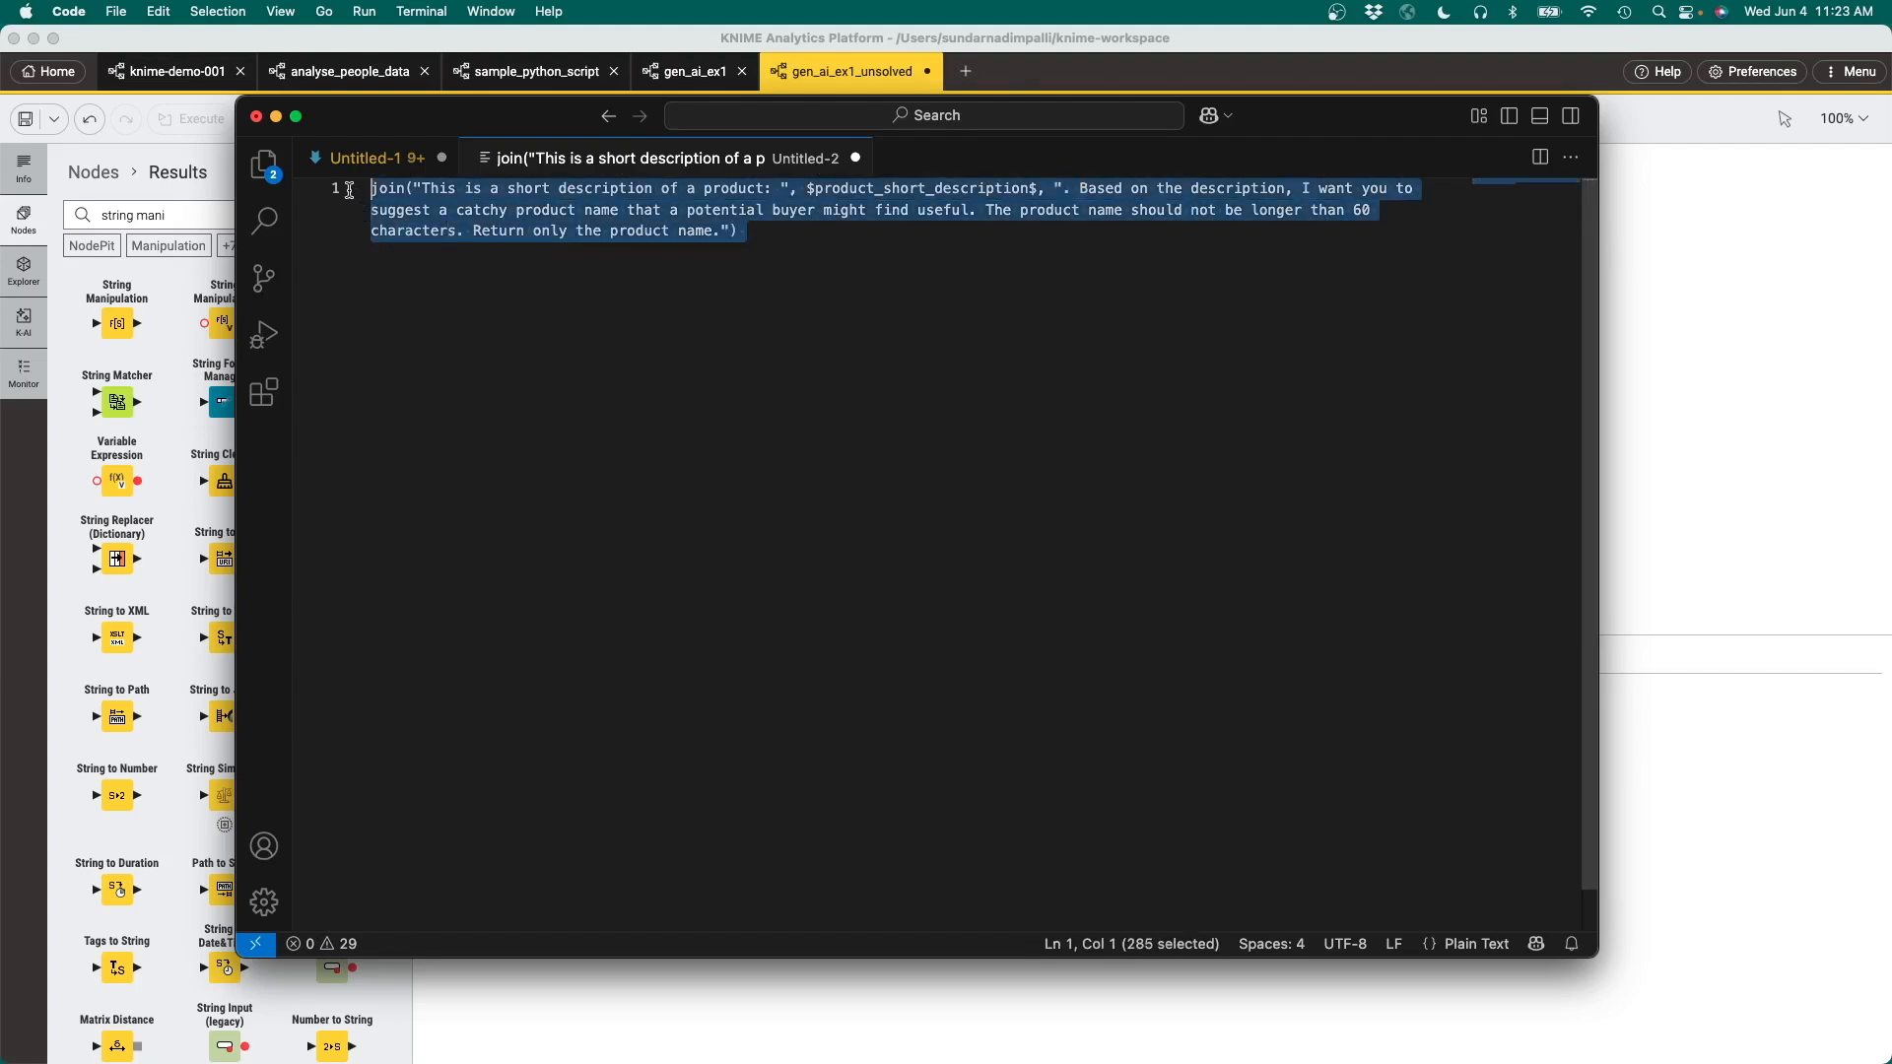
pyautogui.click(870, 75)
pyautogui.click(1013, 615)
pyautogui.press('super+v')
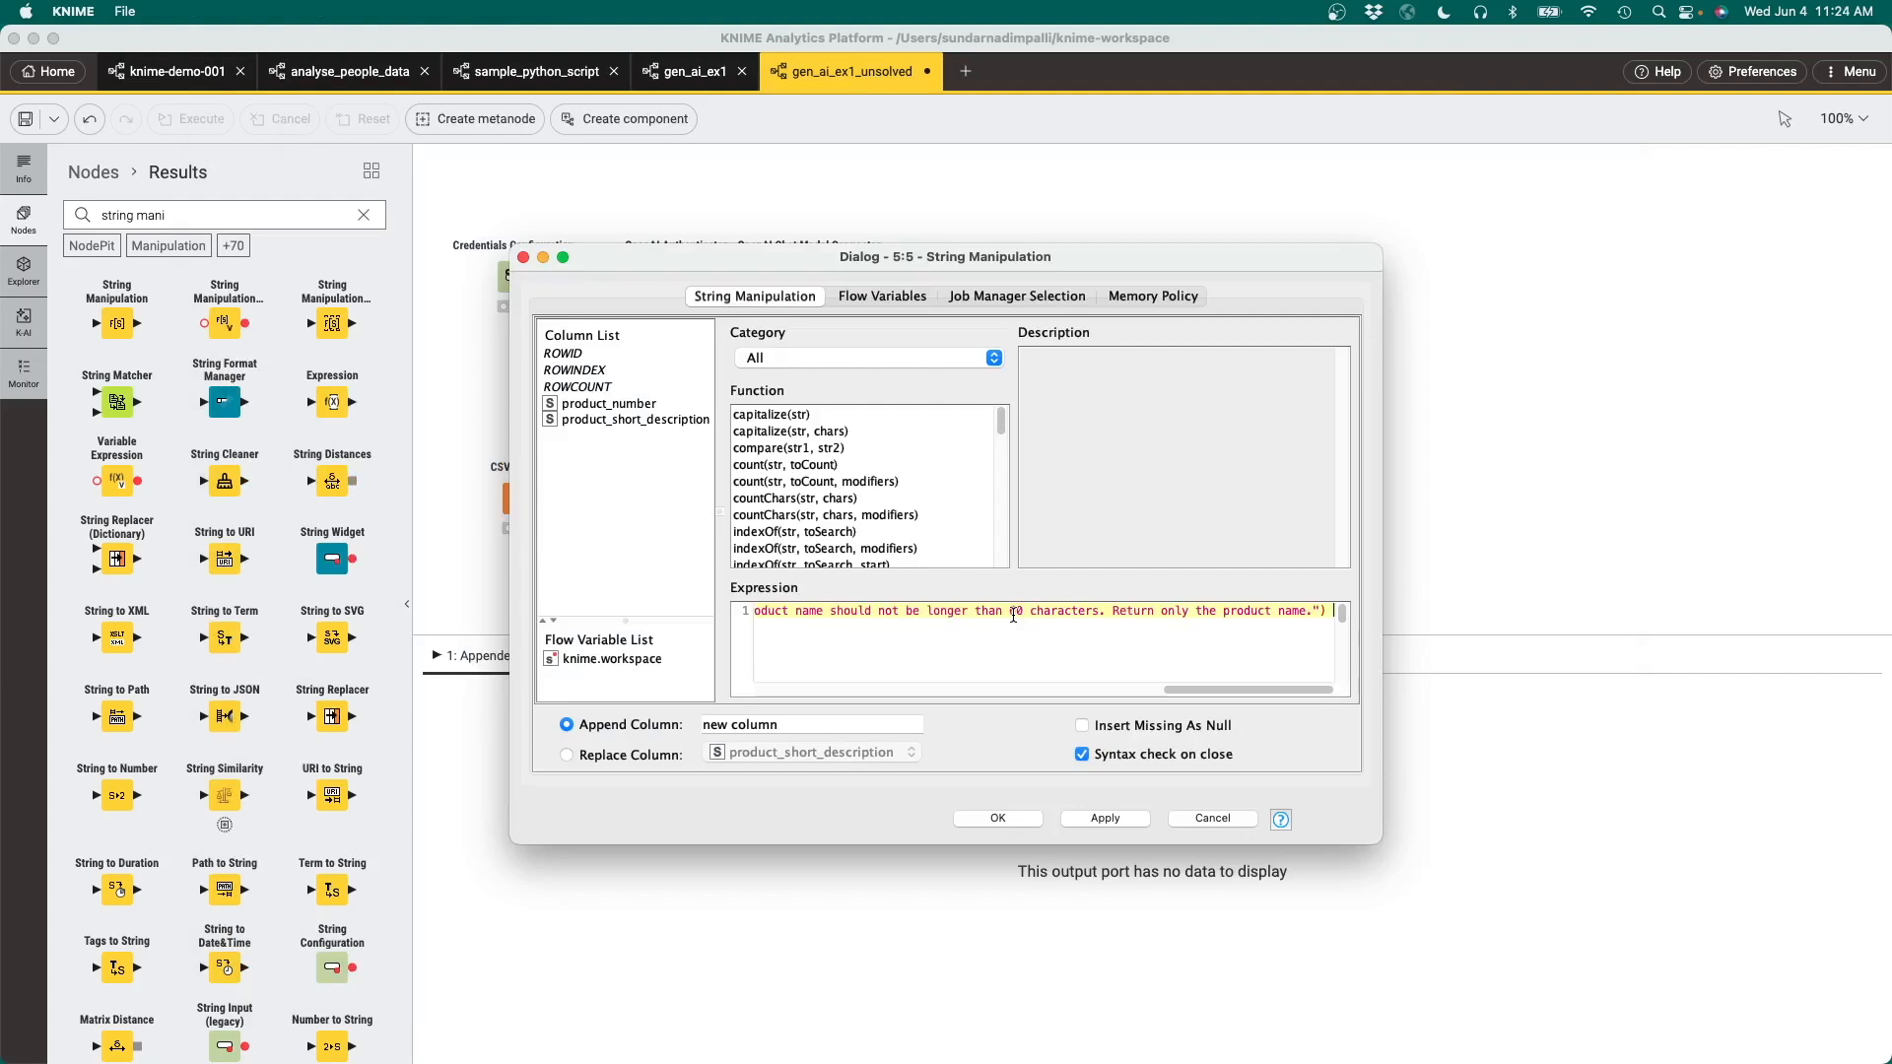
pyautogui.moveTo(1247, 690); pyautogui.dragTo(837, 714)
# Name the String Manipulation node's appended column "prompt" and apply the configuration.
pyautogui.click(814, 731)
pyautogui.press('super+a')
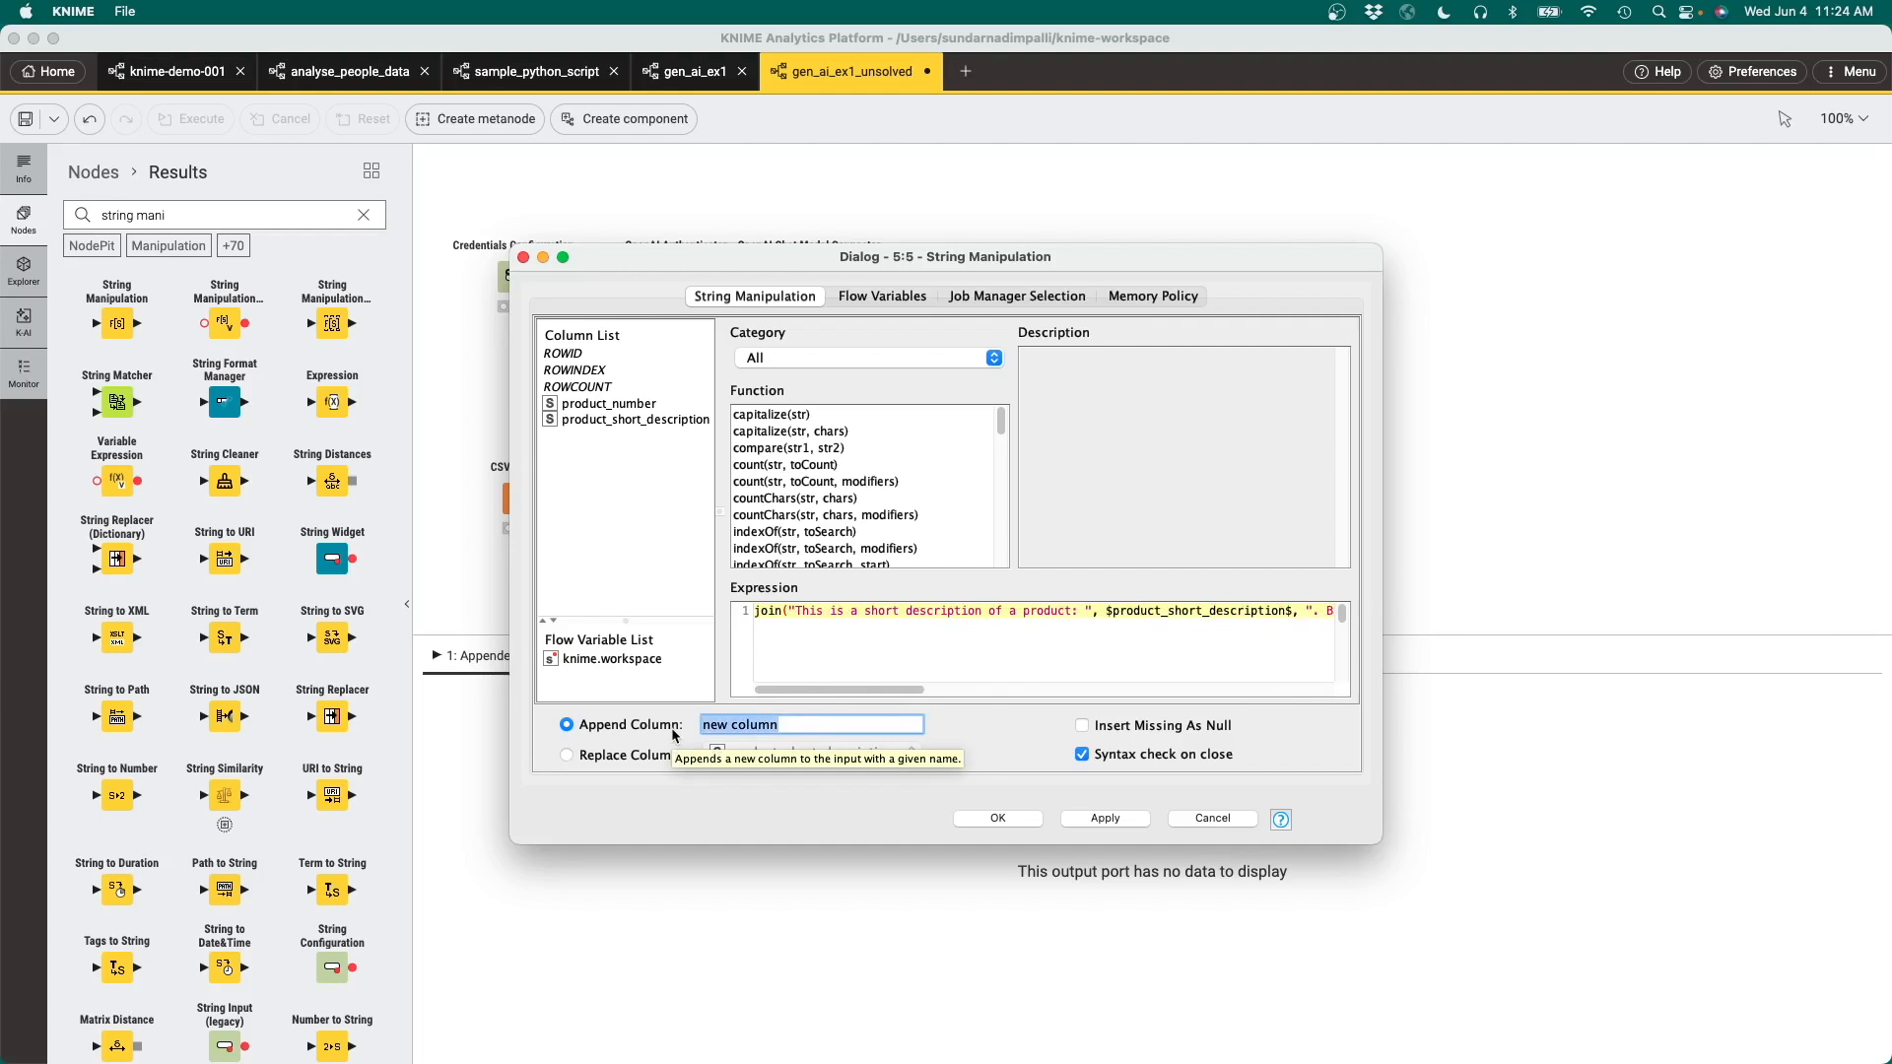
pyautogui.write('prompt')
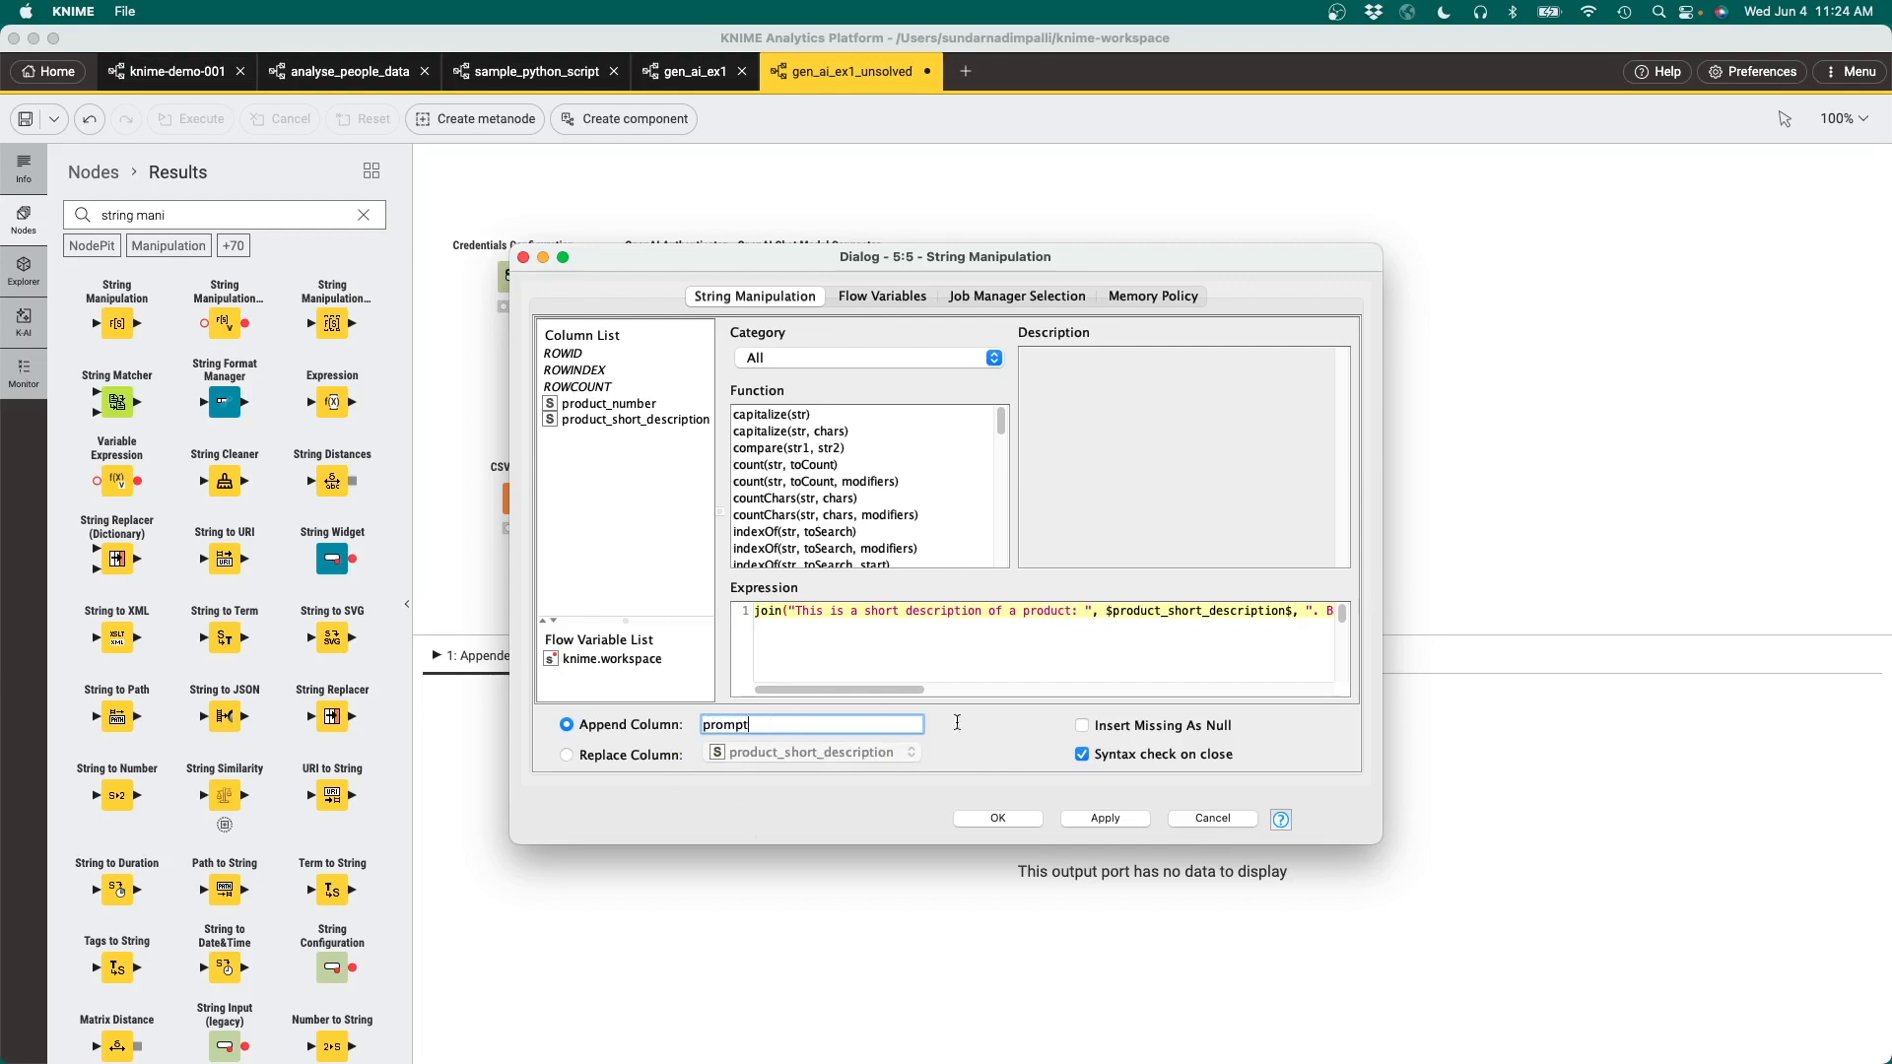
pyautogui.click(1010, 822)
# Add an LLM Prompter node and connect the OpenAI Chat Model Connector and String Manipulation outputs to it.
pyautogui.click(364, 216)
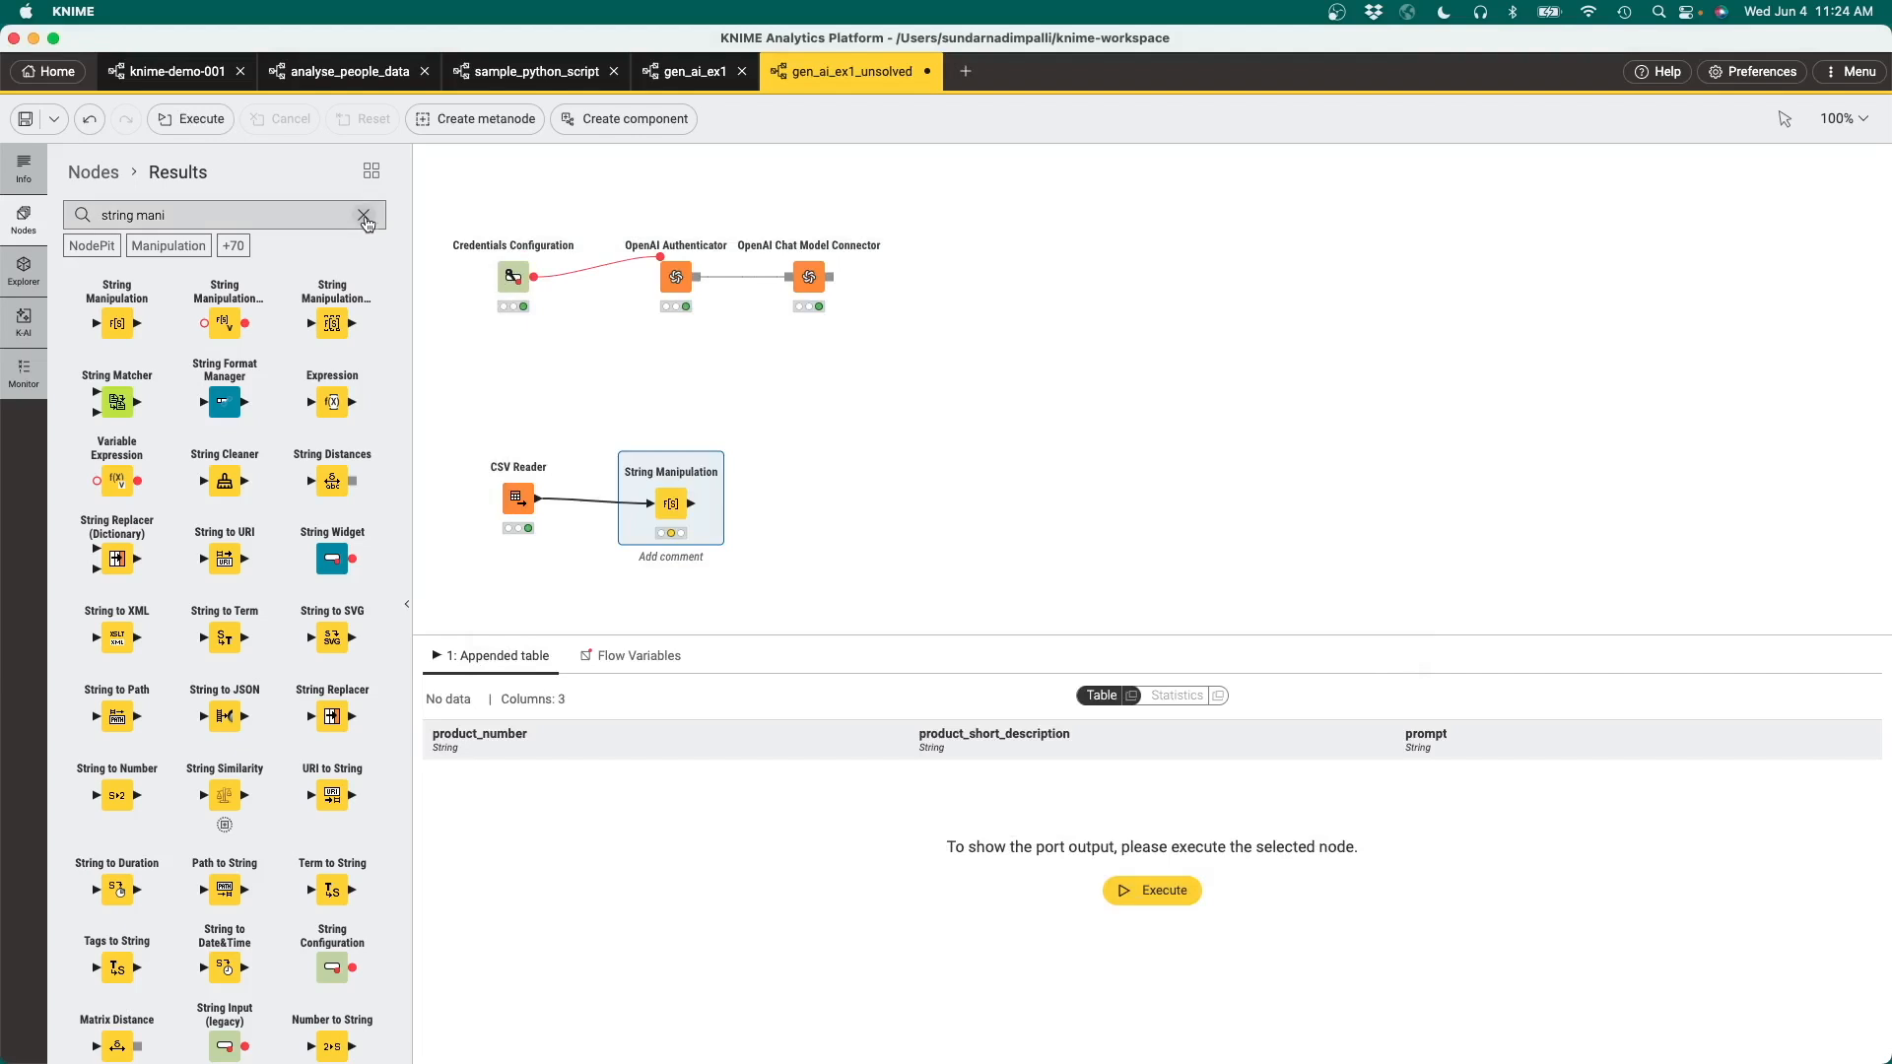
pyautogui.click(288, 216)
pyautogui.write('l')
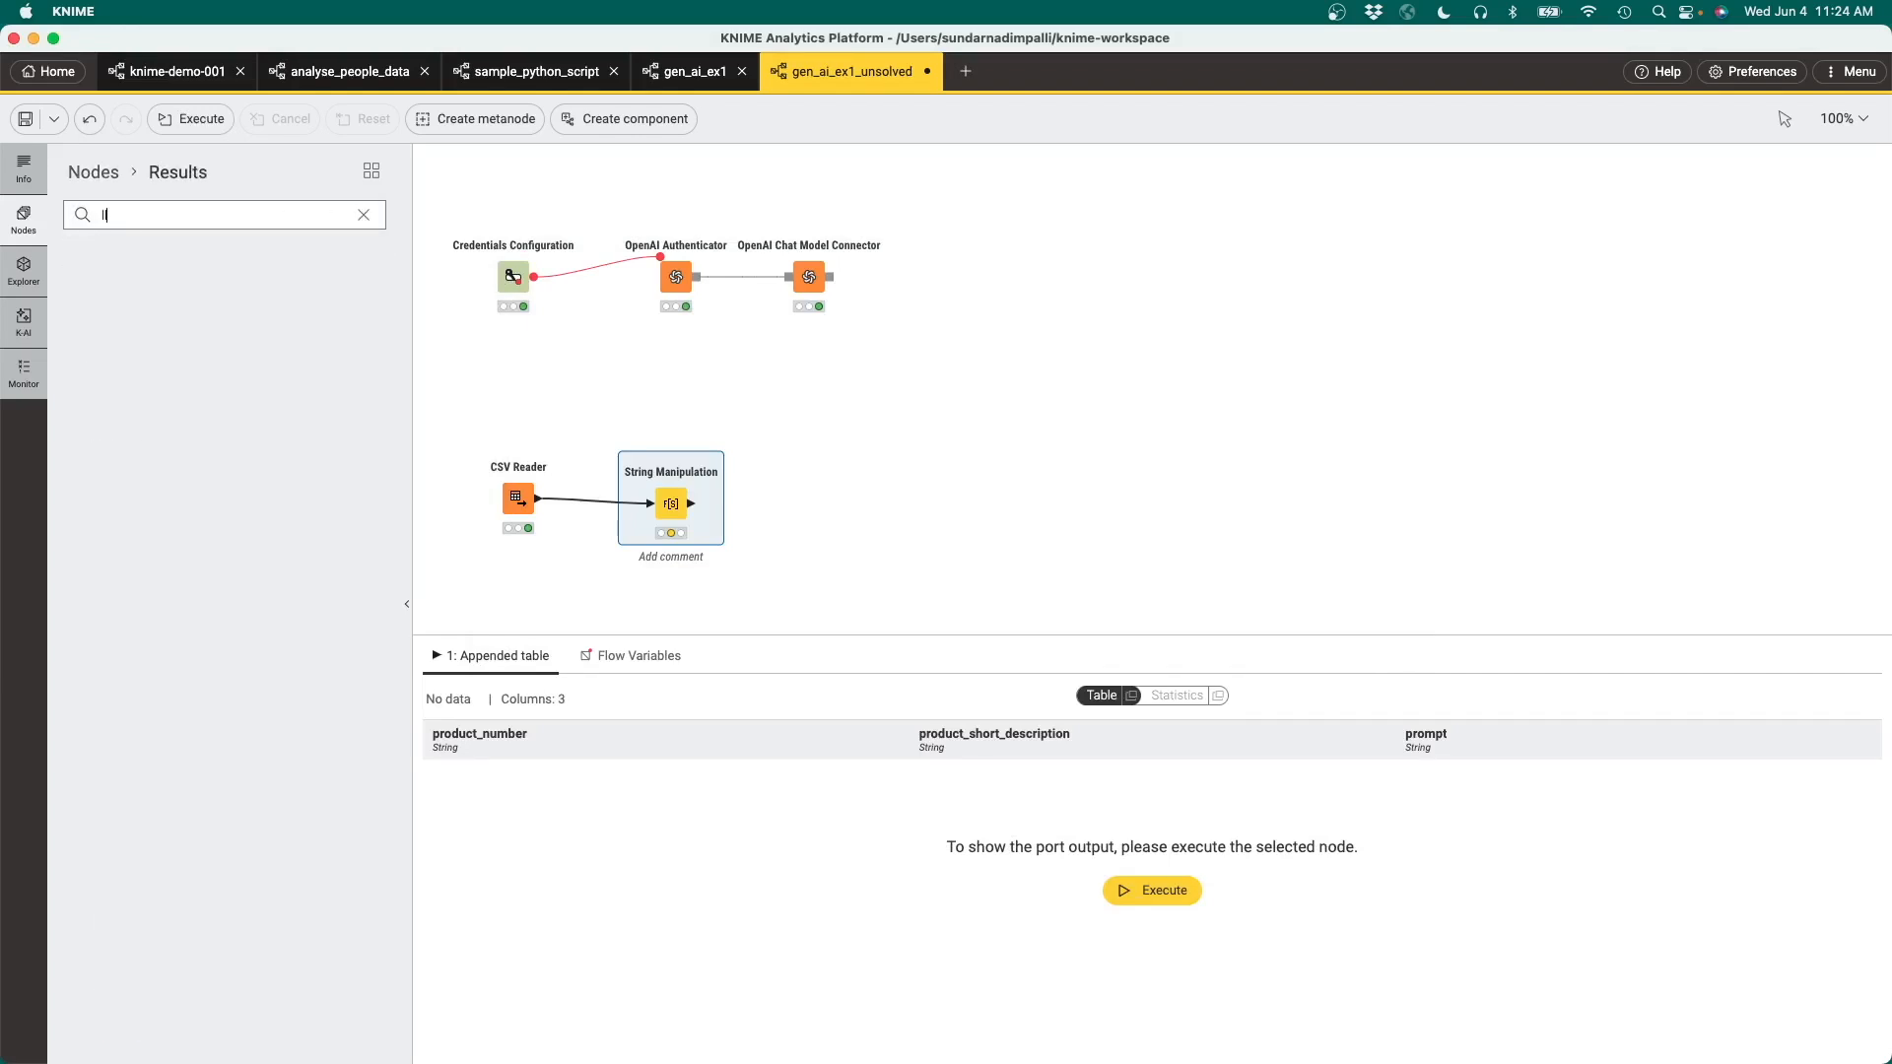
pyautogui.write('lm')
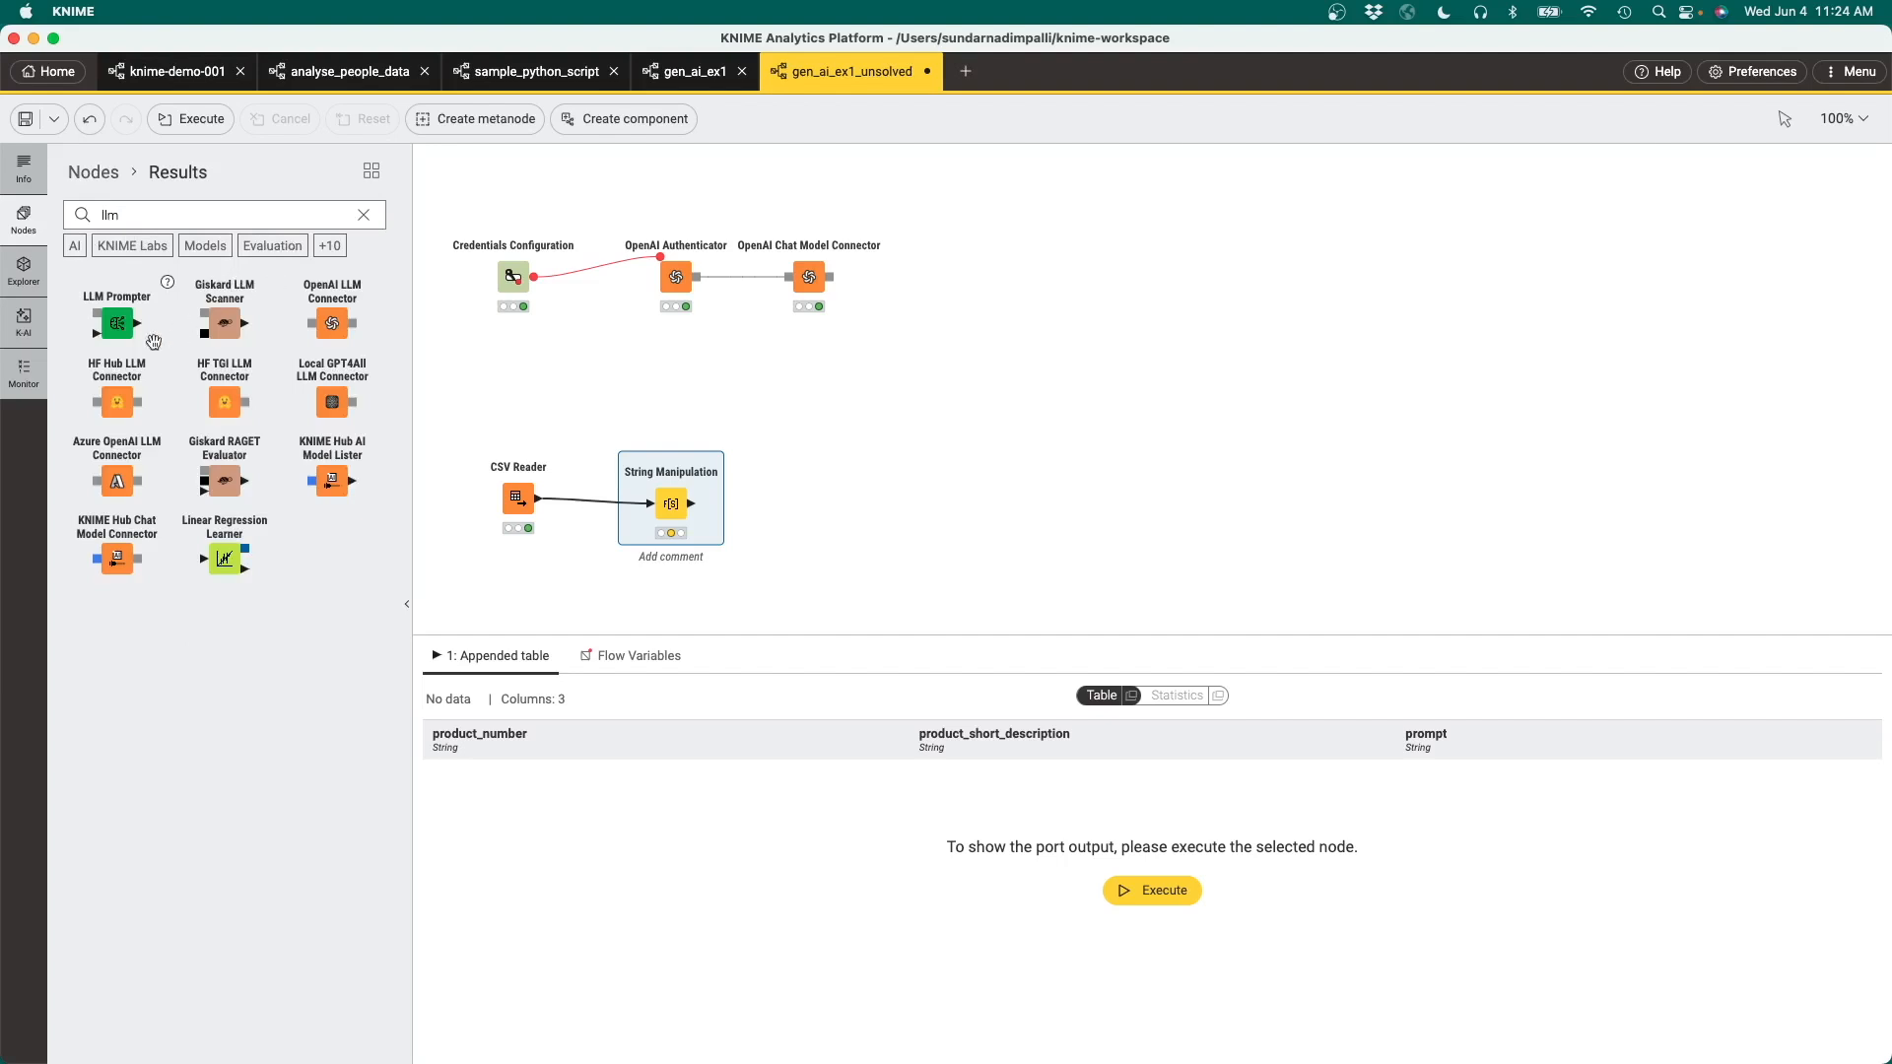
pyautogui.moveTo(117, 325)
pyautogui.mouseDown()
pyautogui.moveTo(783, 454)
pyautogui.moveTo(866, 414)
pyautogui.moveTo(949, 409)
pyautogui.mouseUp()
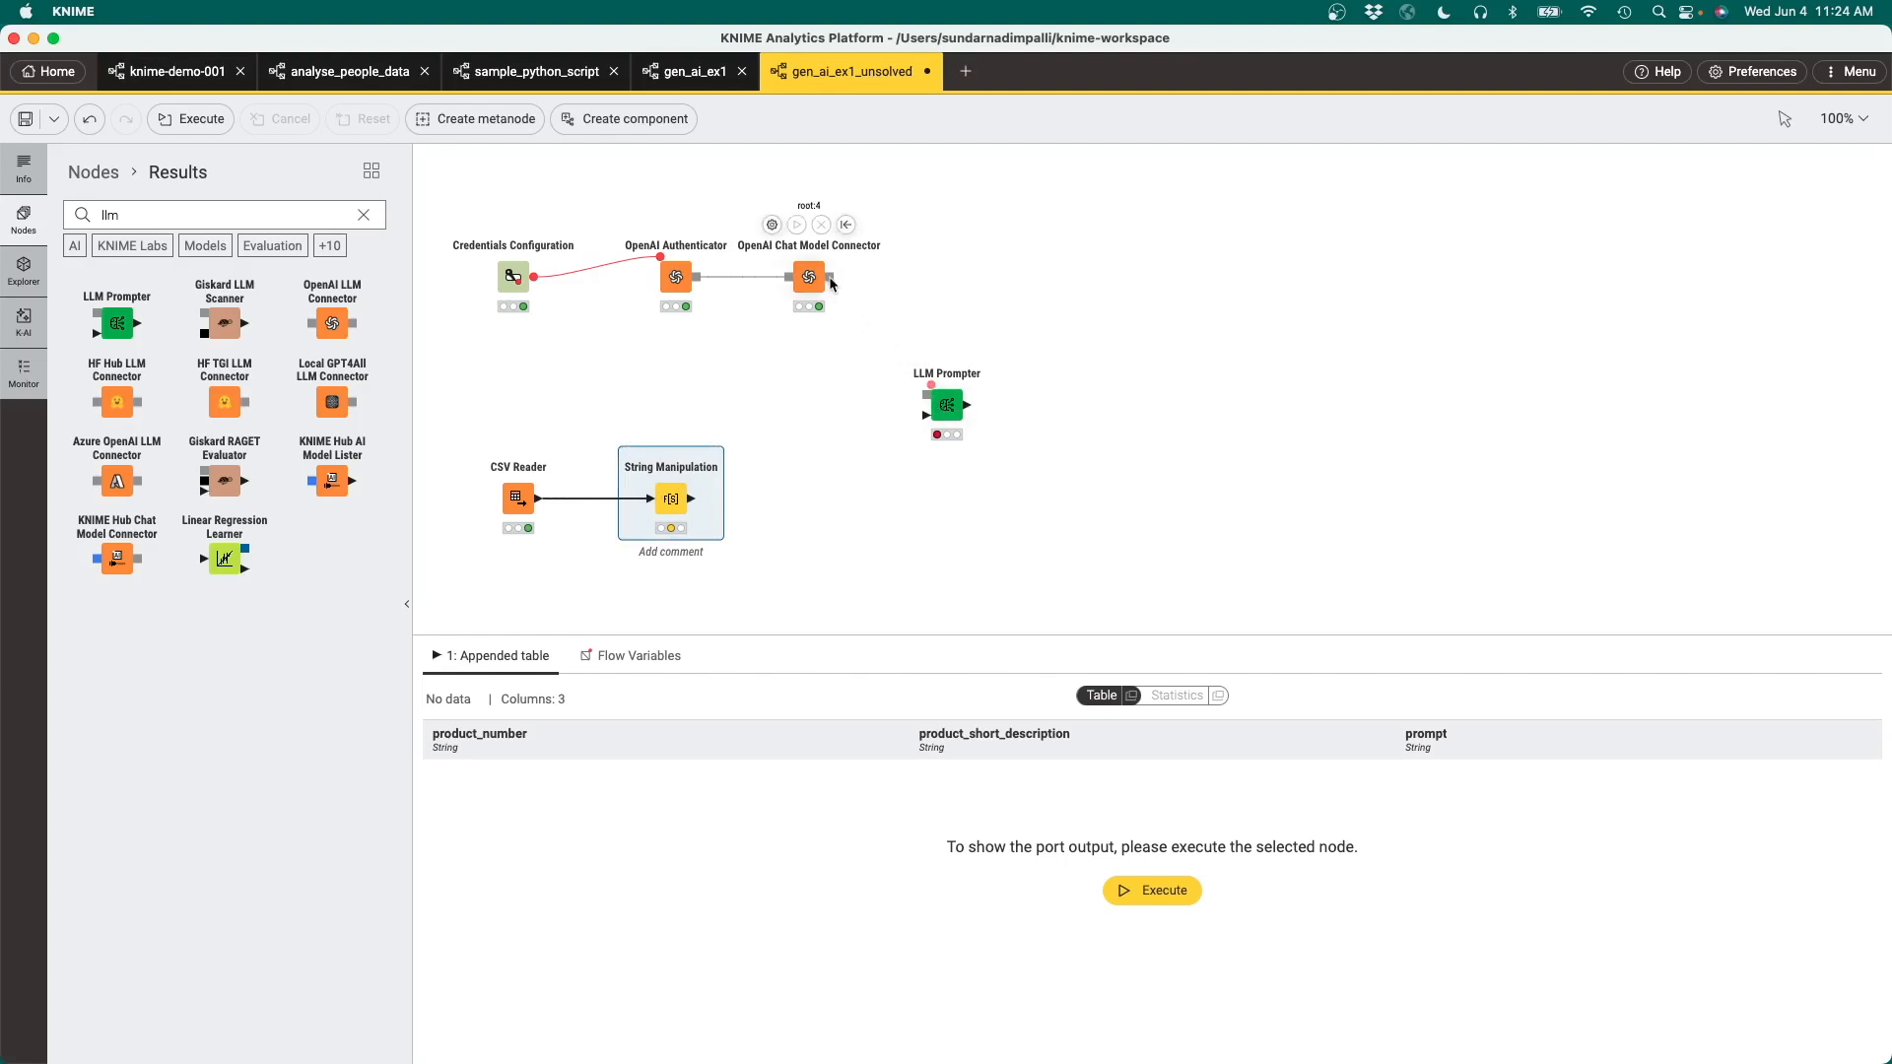
pyautogui.moveTo(830, 277); pyautogui.dragTo(939, 408)
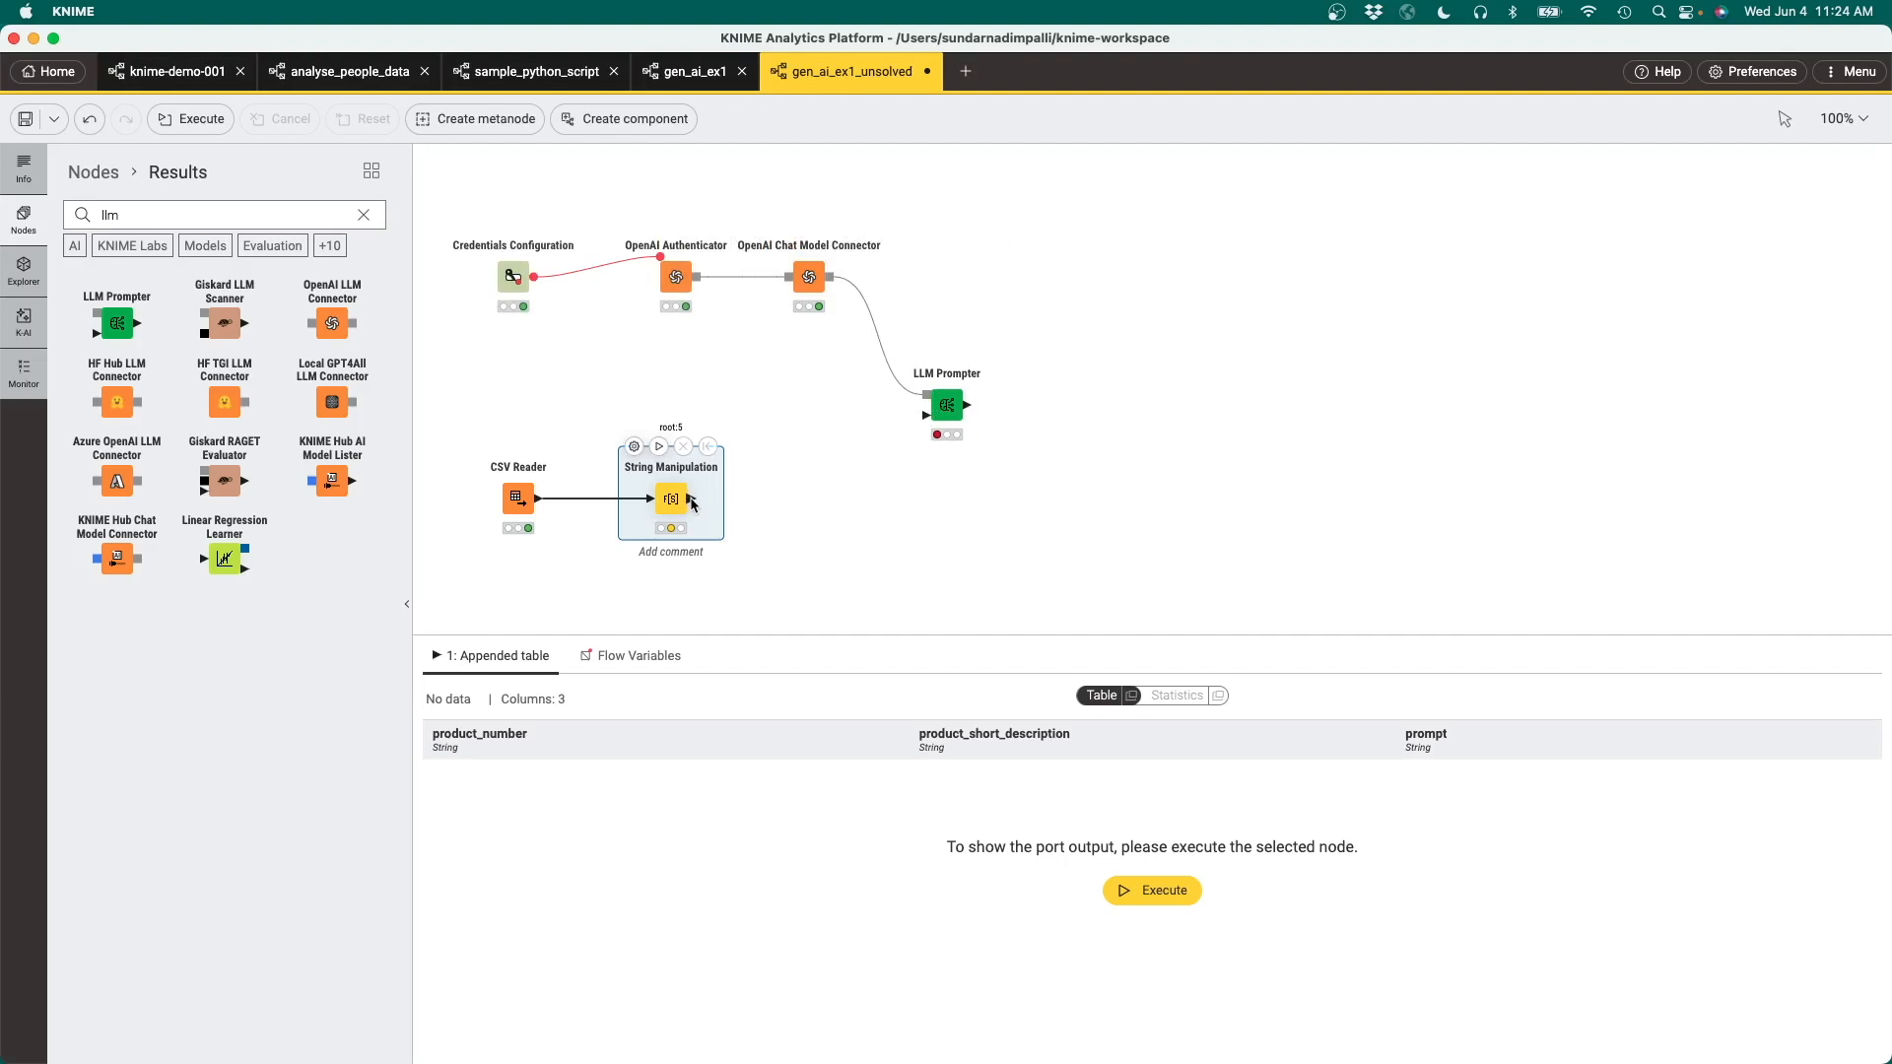
pyautogui.moveTo(693, 503); pyautogui.dragTo(922, 418)
# Set the LLM Prompter's response column name to "product_name".
pyautogui.click(948, 404)
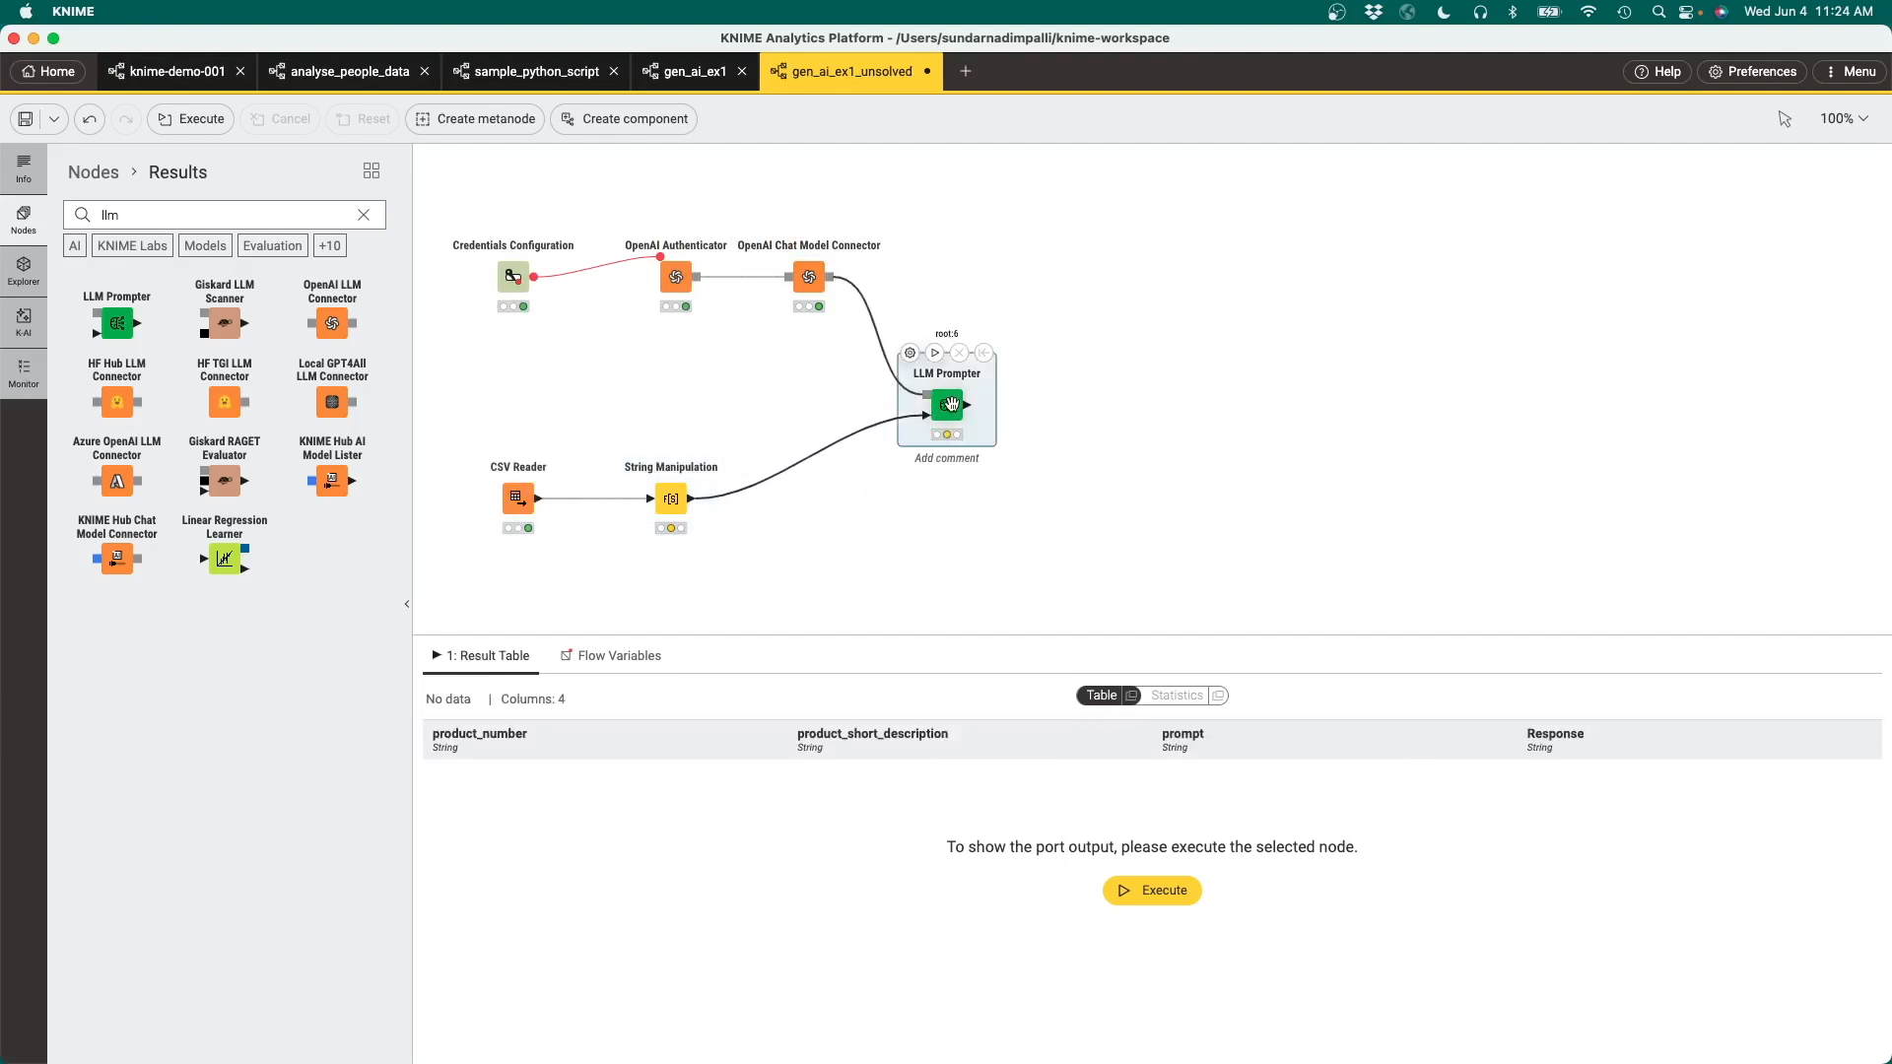
pyautogui.click(909, 353)
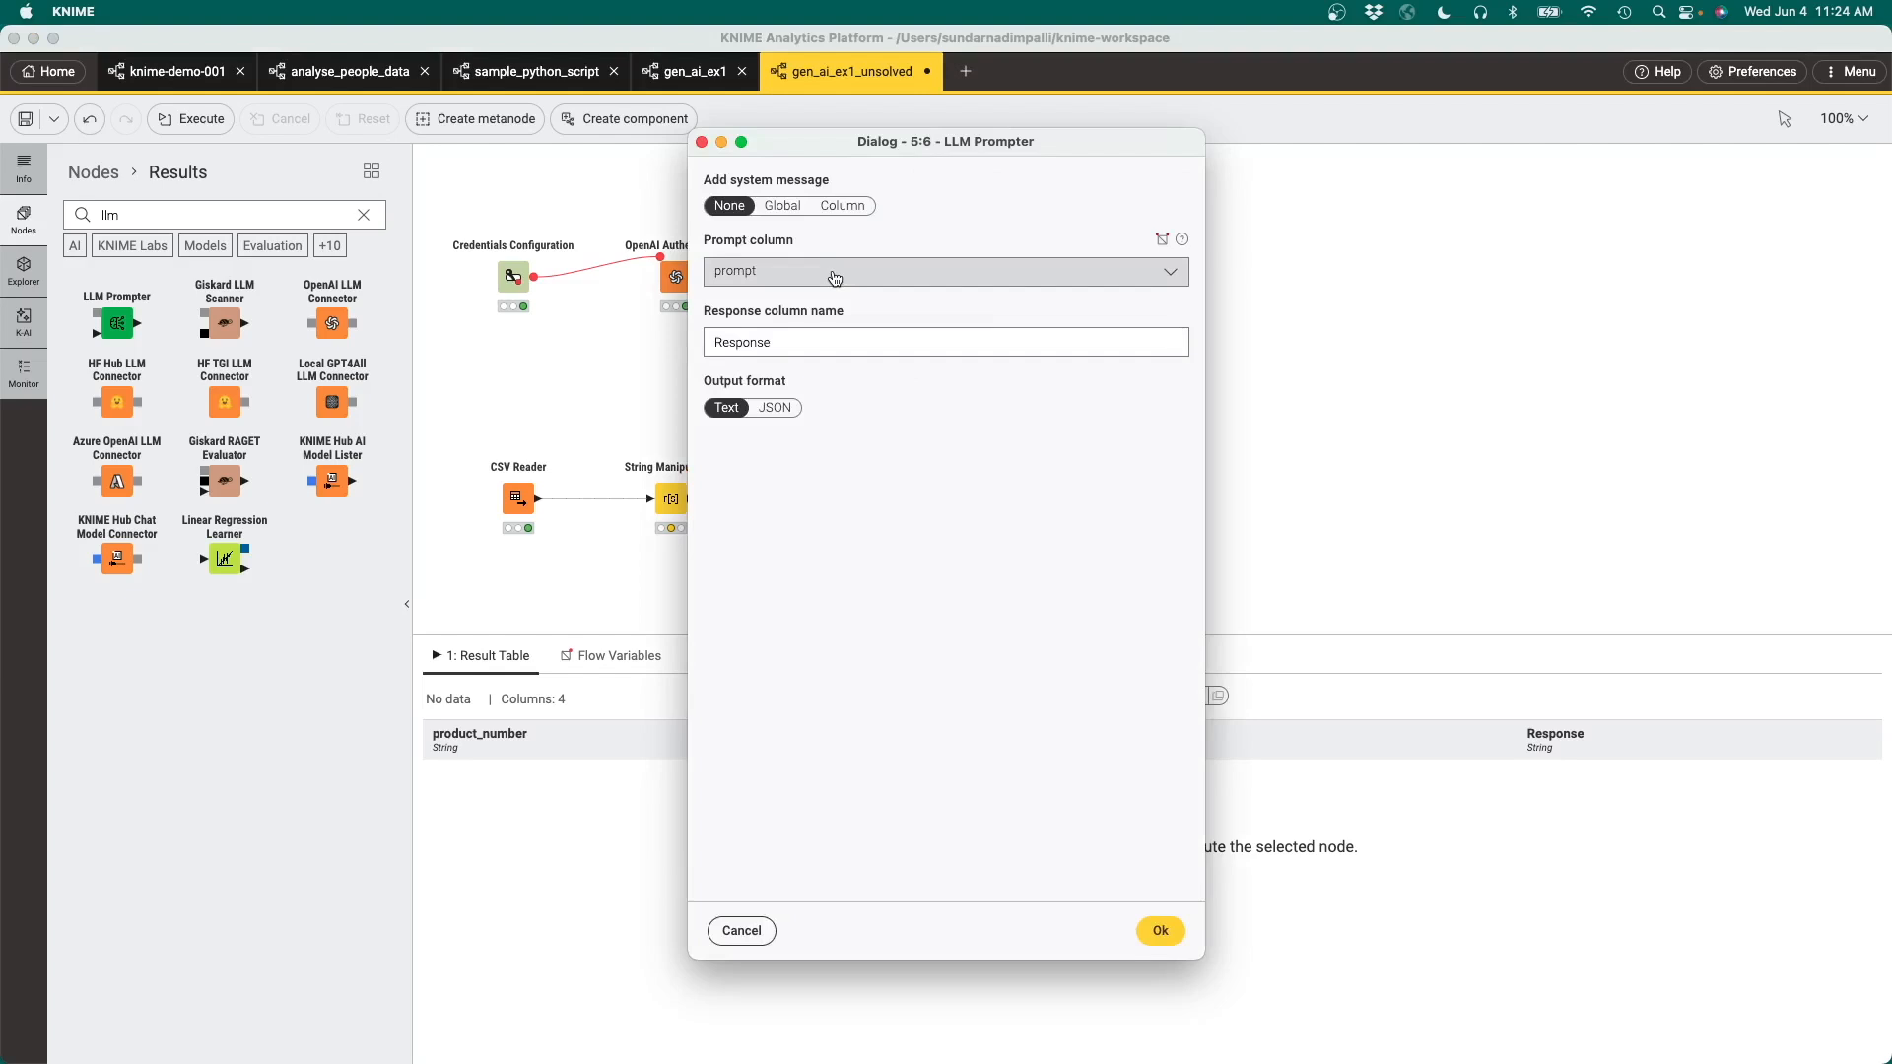
pyautogui.click(855, 347)
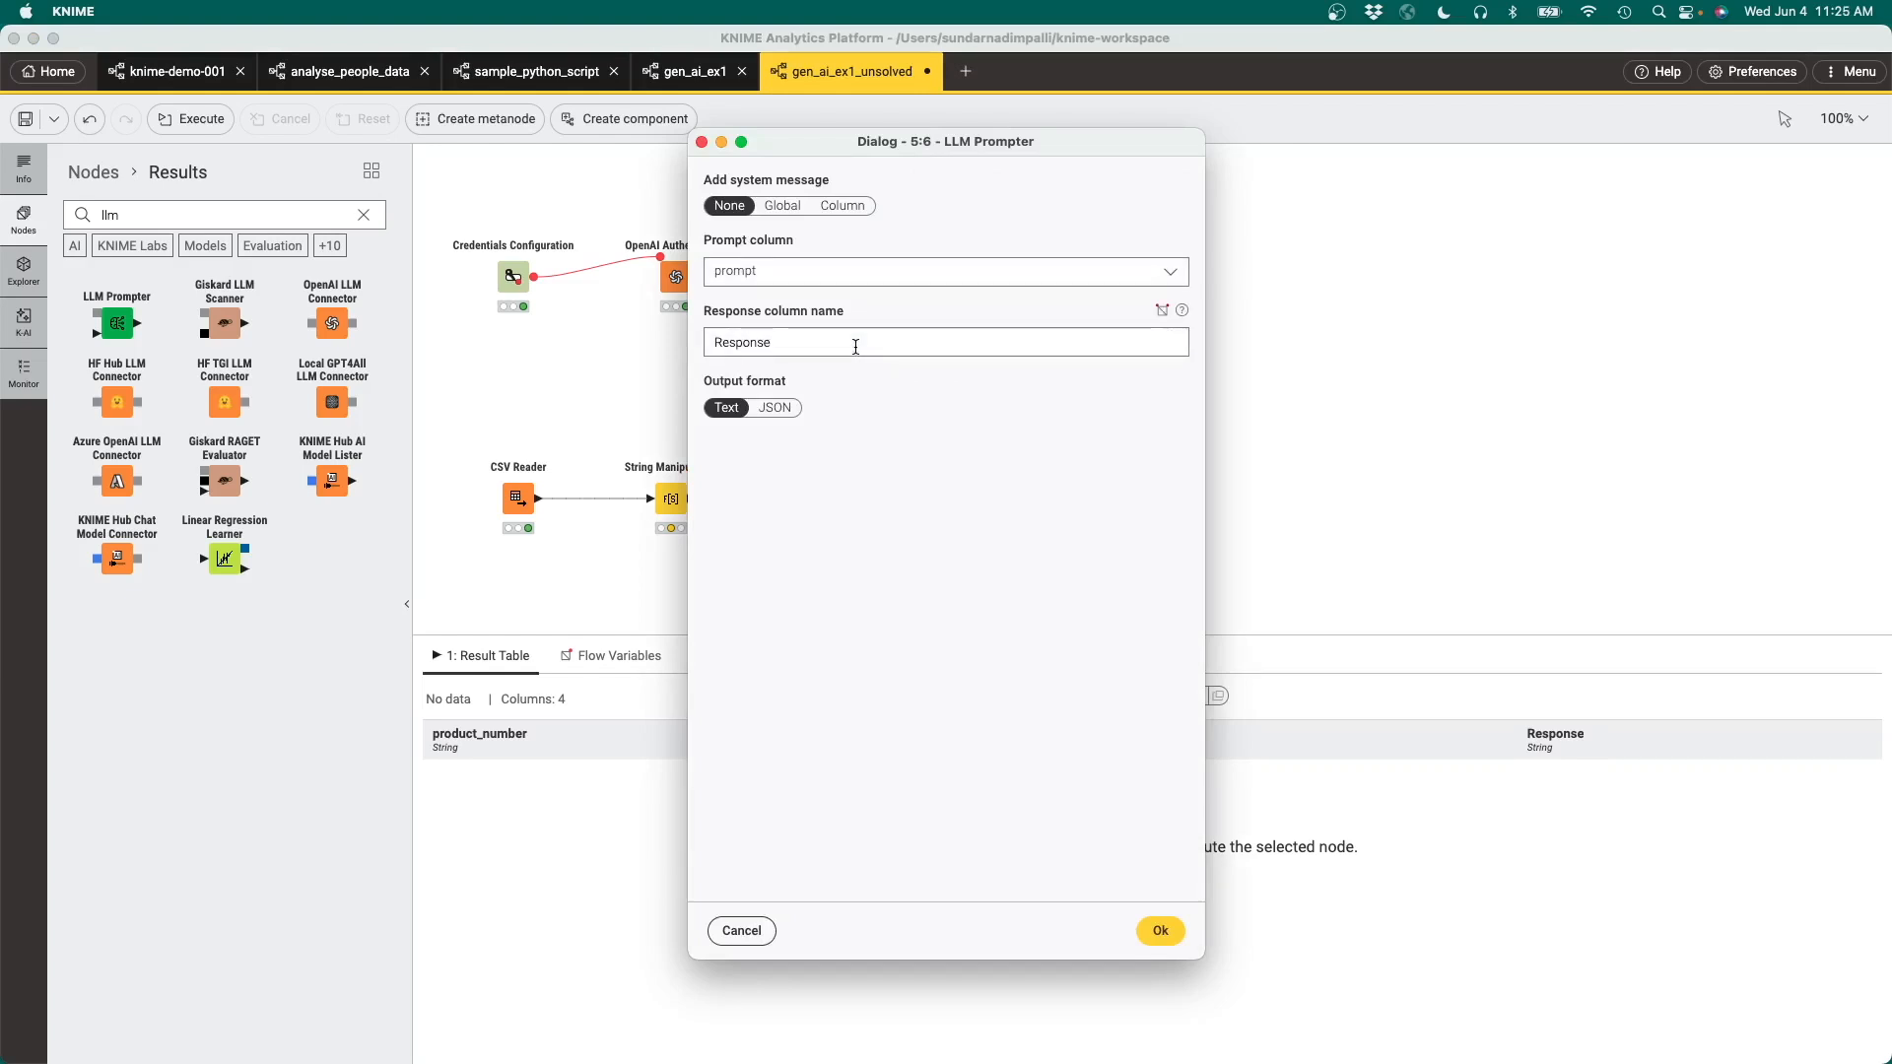
pyautogui.press('BackSpace')
pyautogui.press('BackSpace')
pyautogui.press('BackSpace')
pyautogui.press('BackSpace')
pyautogui.press('BackSpace')
pyautogui.press('BackSpace')
pyautogui.press('BackSpace')
pyautogui.press('BackSpace')
pyautogui.write('product_name')
pyautogui.click(1159, 931)
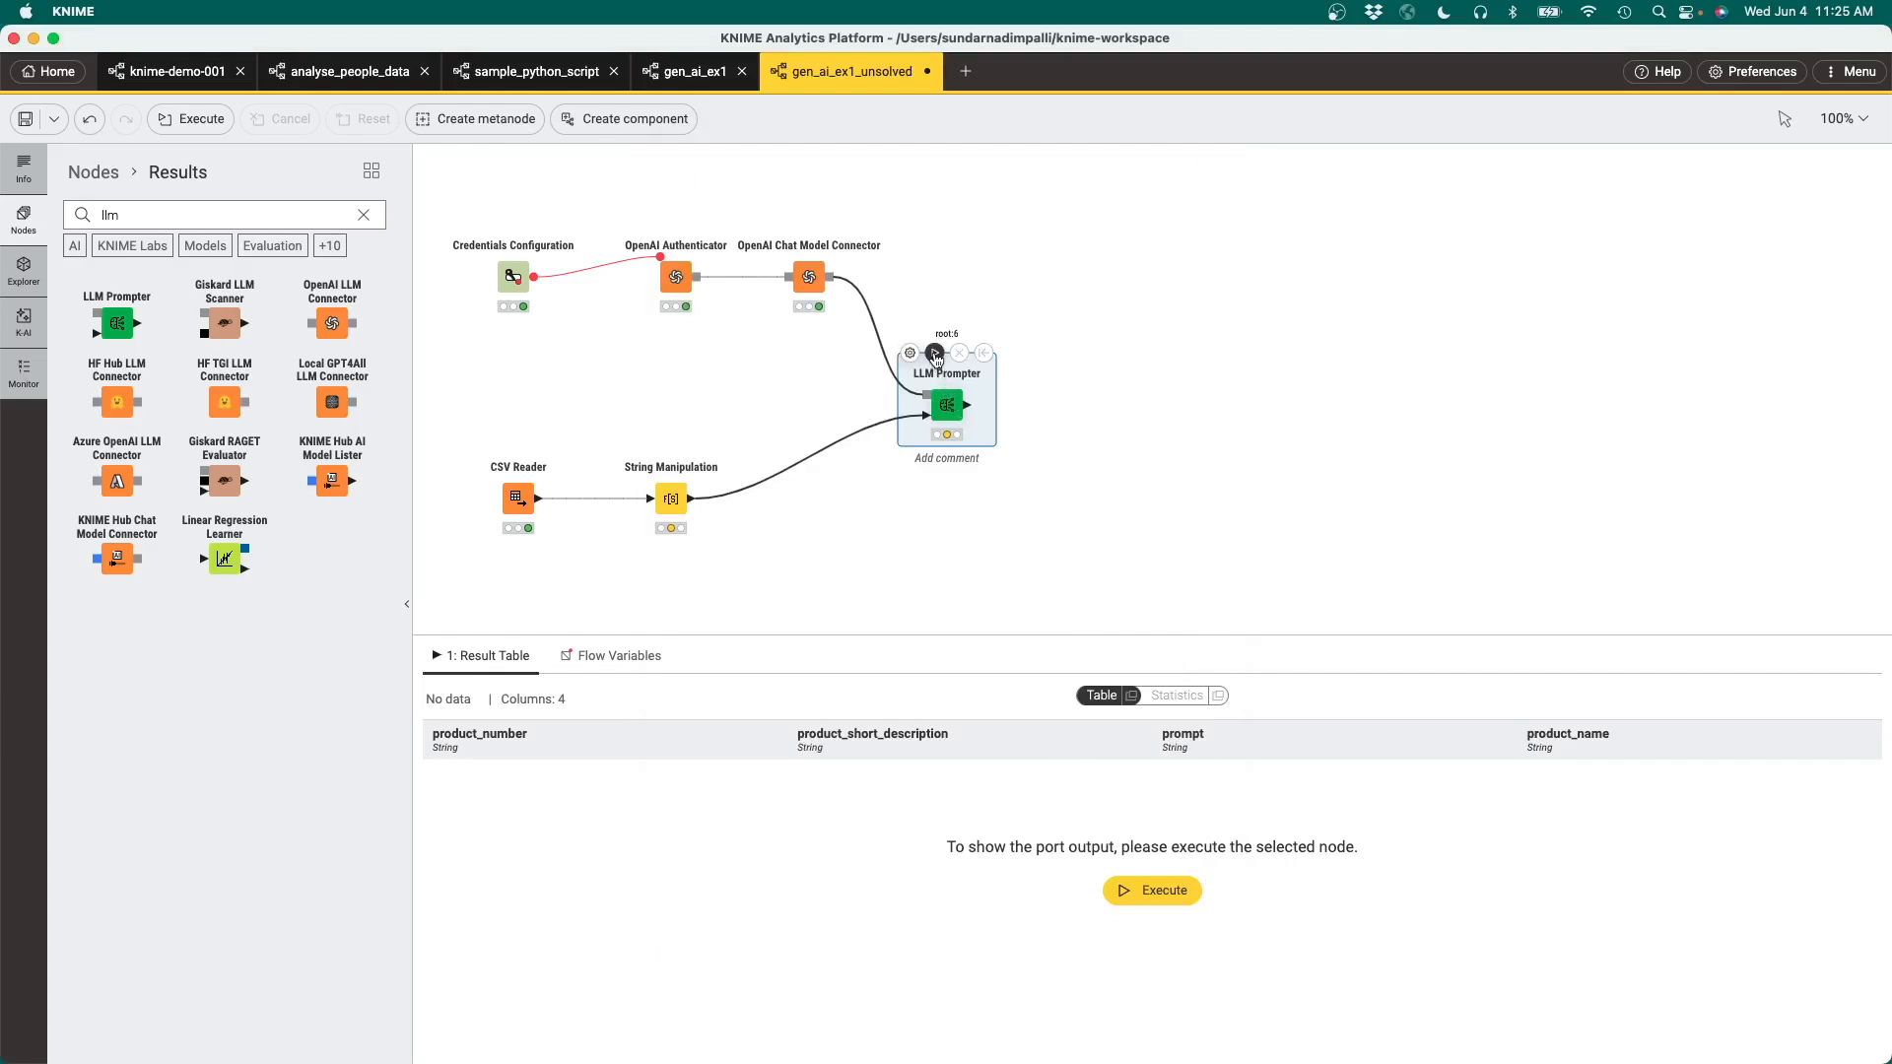
# Execute the LLM Prompter node and review the generated product names in its result table.
pyautogui.click(935, 353)
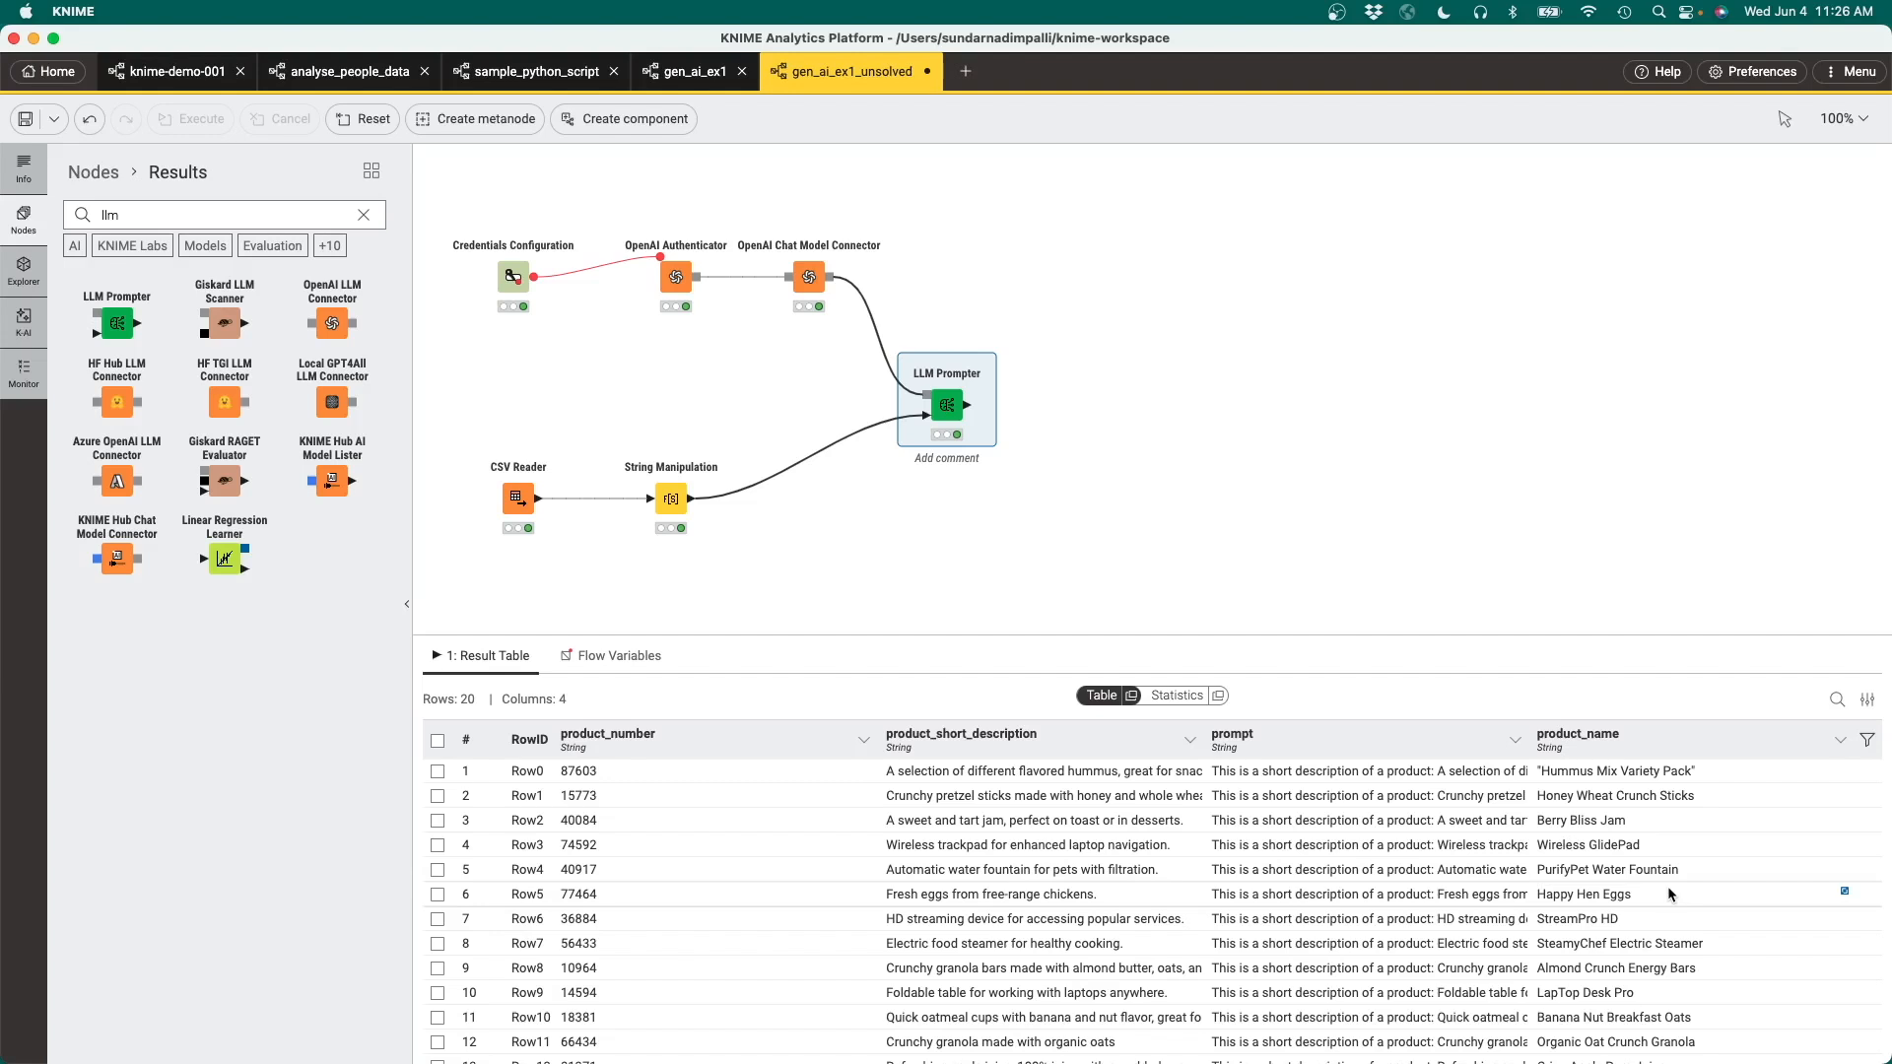
pyautogui.scroll(-3, 1681, 941)
pyautogui.scroll(-2, 1683, 939)
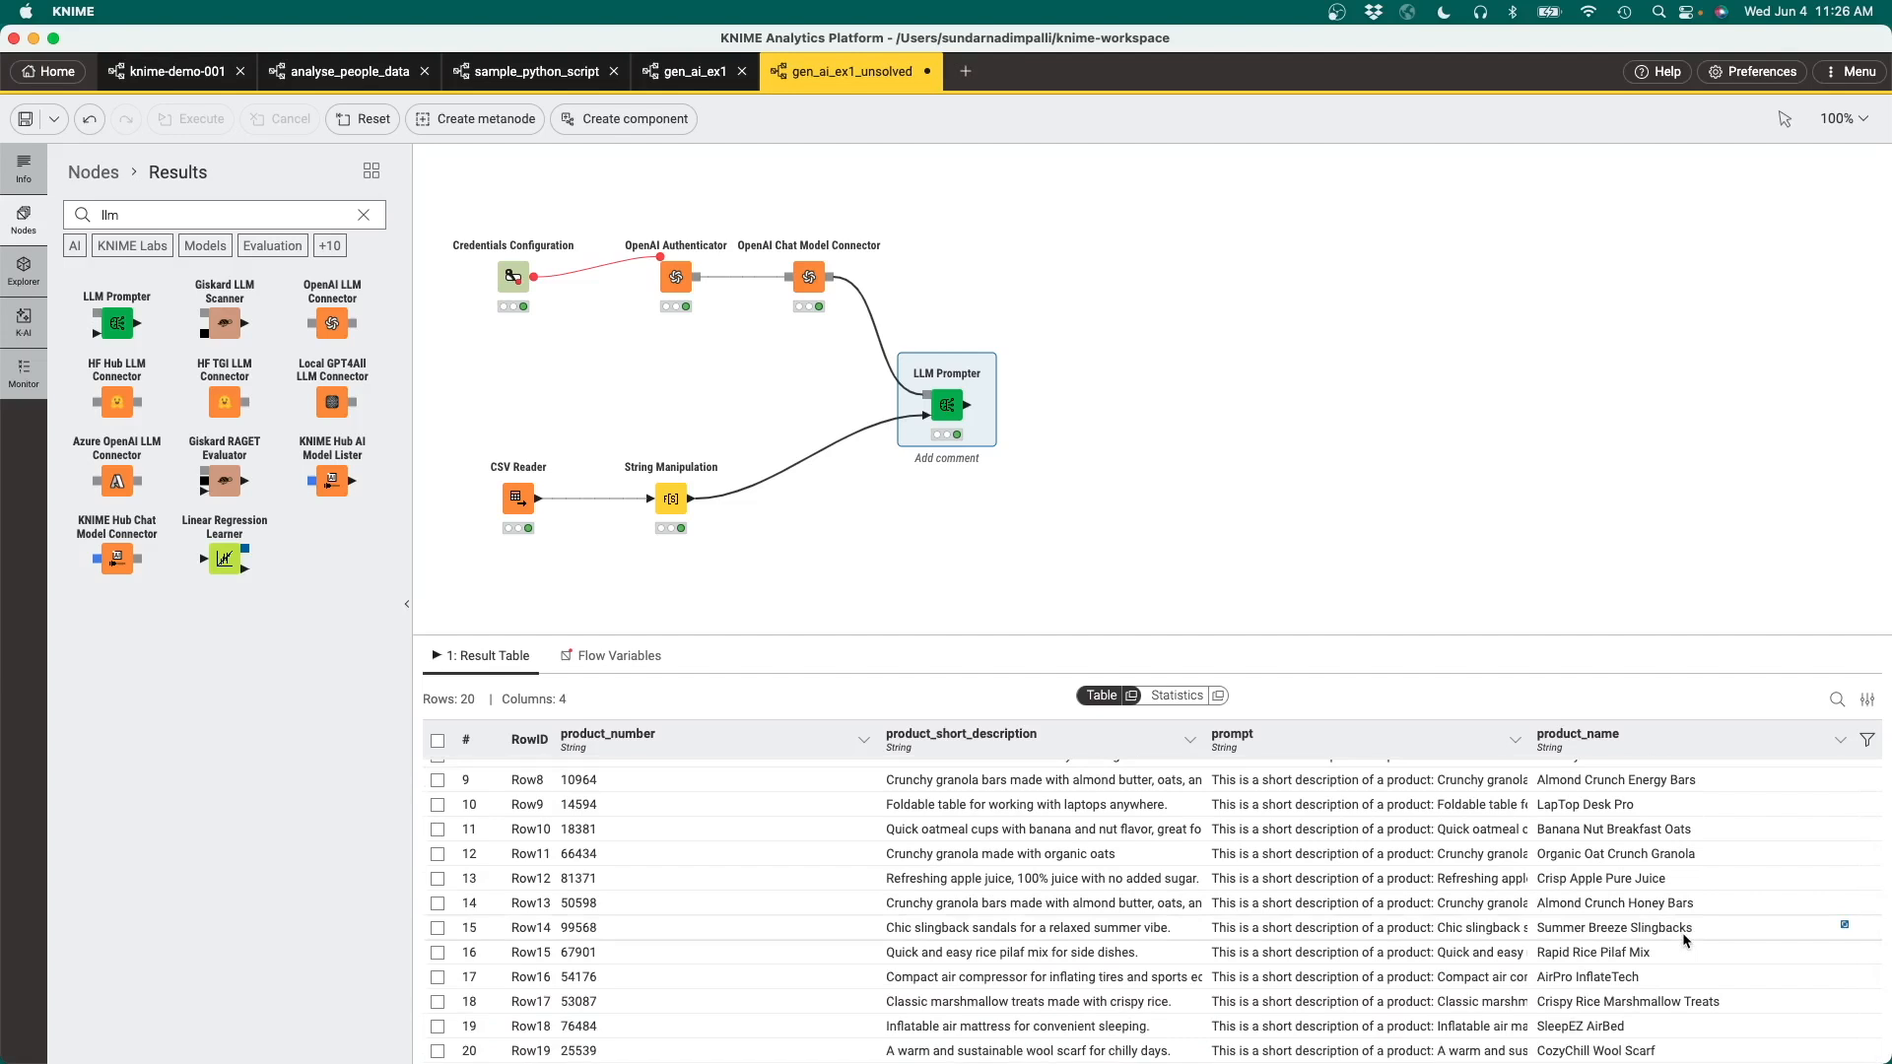
pyautogui.scroll(5, 1672, 892)
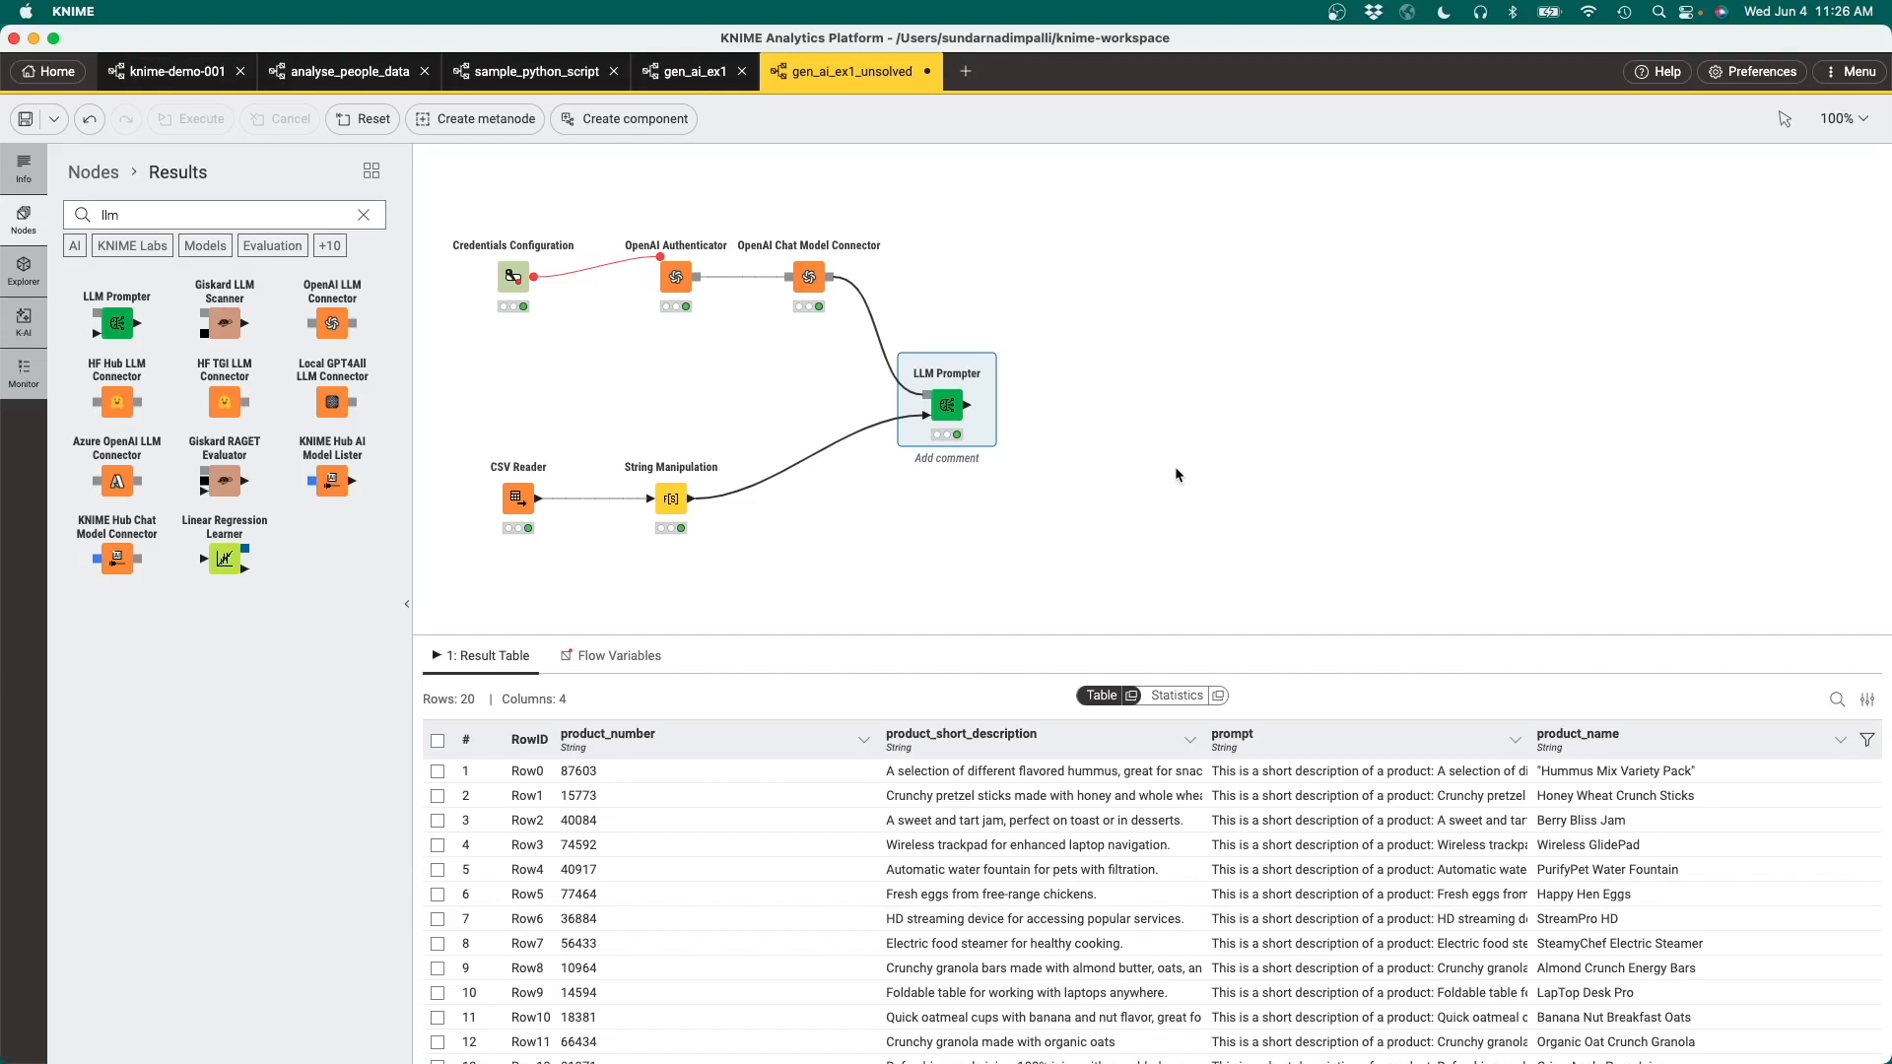
# Add a Column Filter node connected to the LLM Prompter's output.
pyautogui.click(364, 215)
pyautogui.moveTo(228, 591); pyautogui.dragTo(1070, 409)
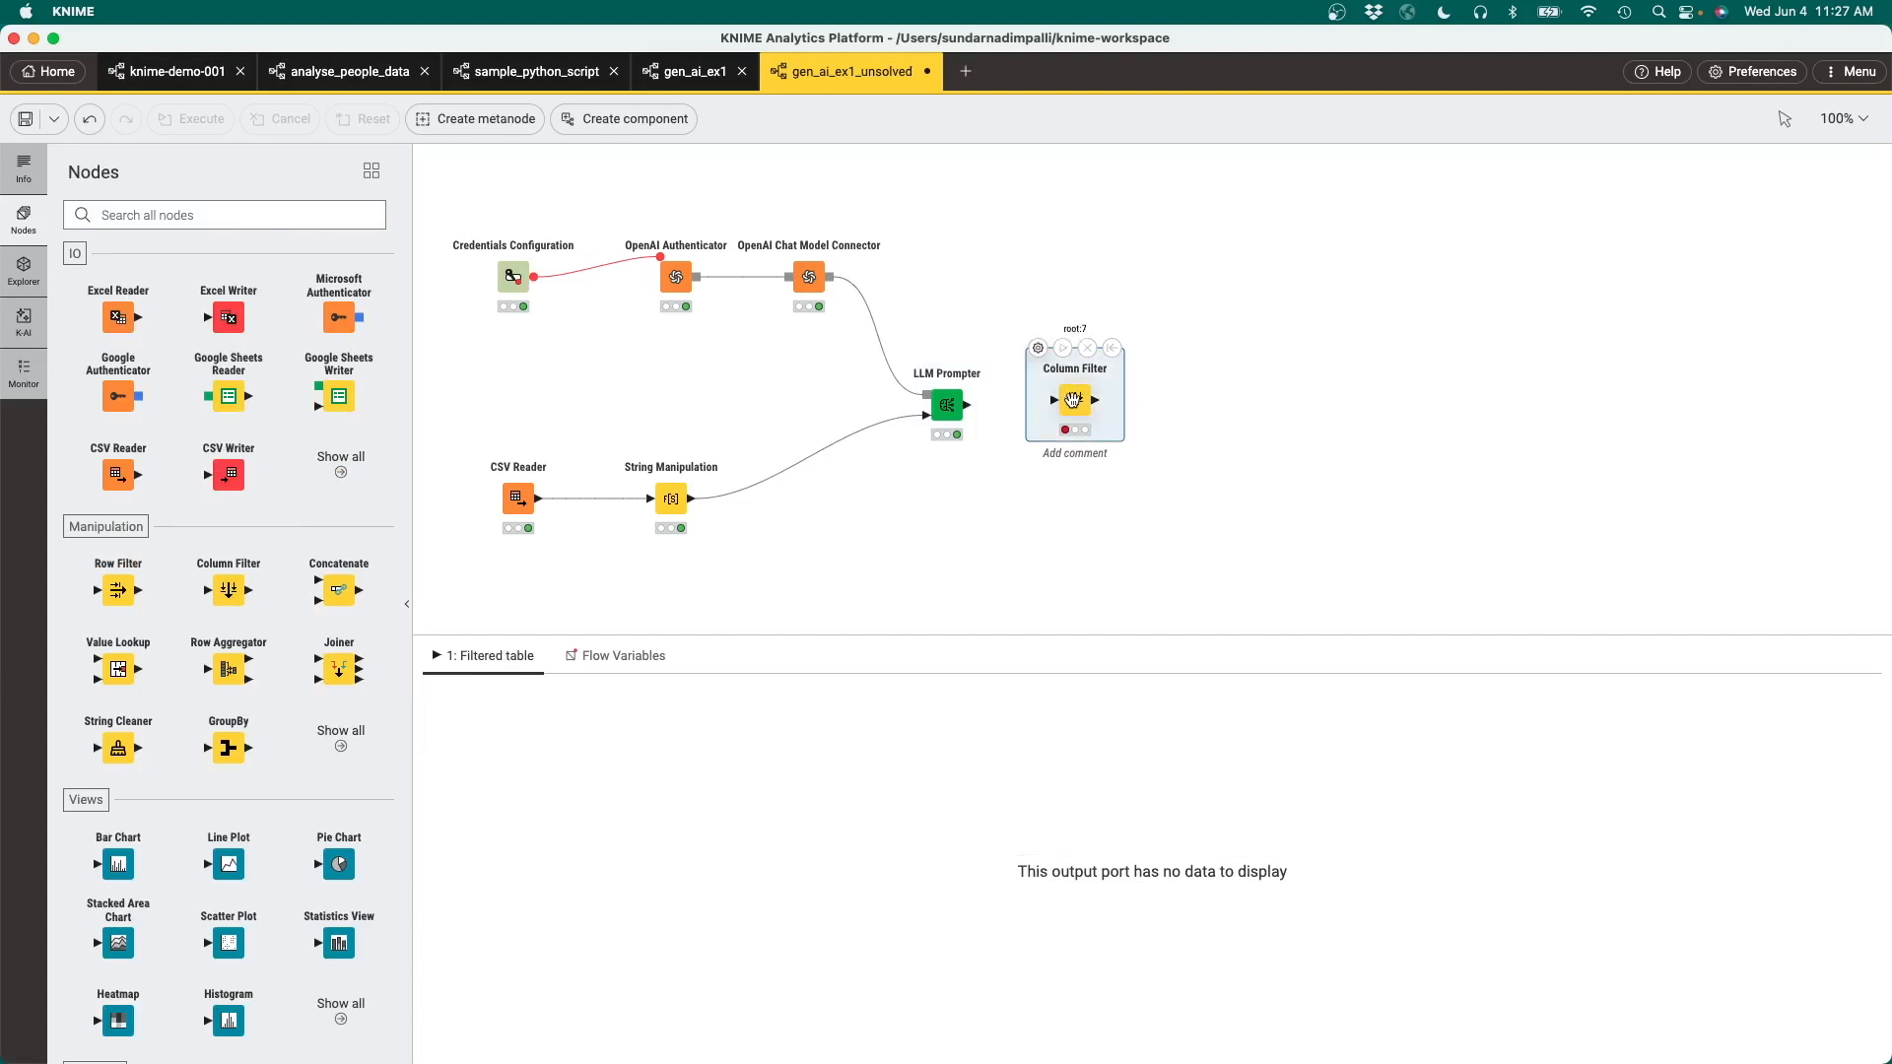
pyautogui.moveTo(968, 405); pyautogui.dragTo(1054, 400)
# Exclude the "prompt" column in the Column Filter and execute the node.
pyautogui.doubleClick(1075, 400)
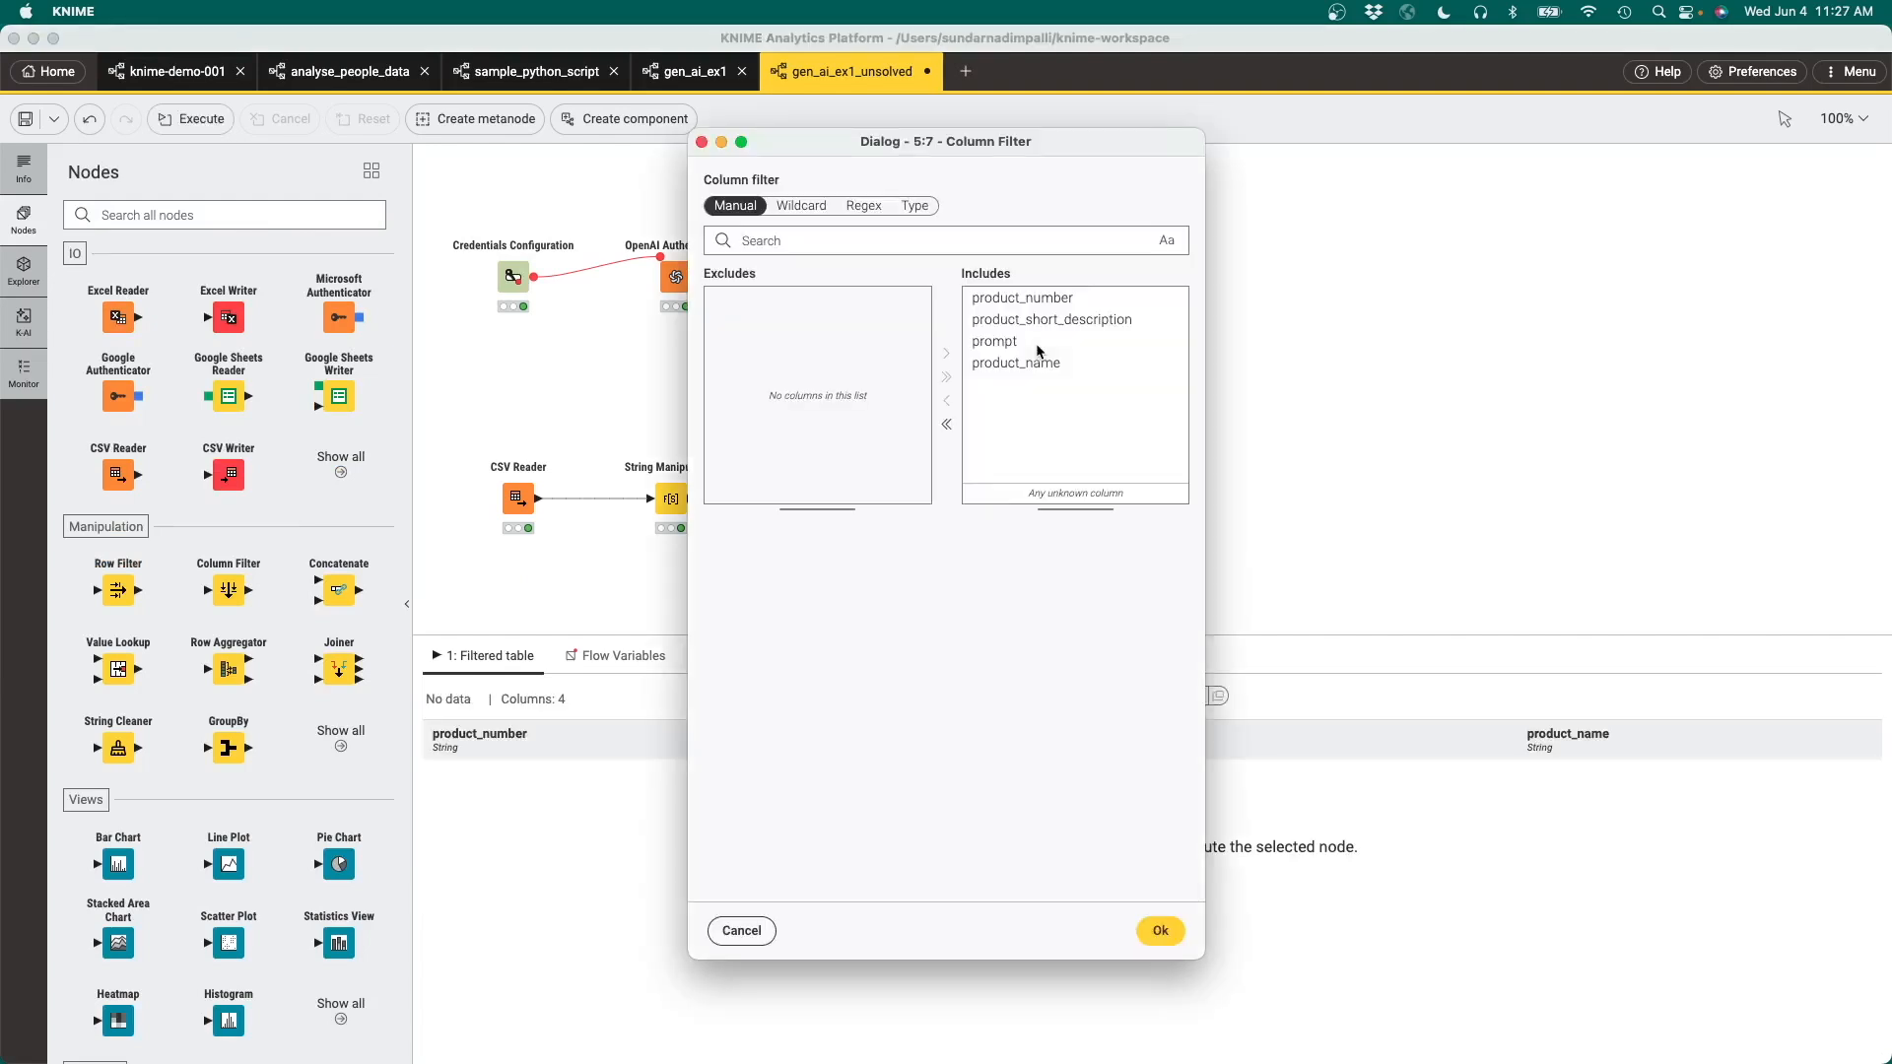
pyautogui.click(1000, 352)
pyautogui.click(946, 400)
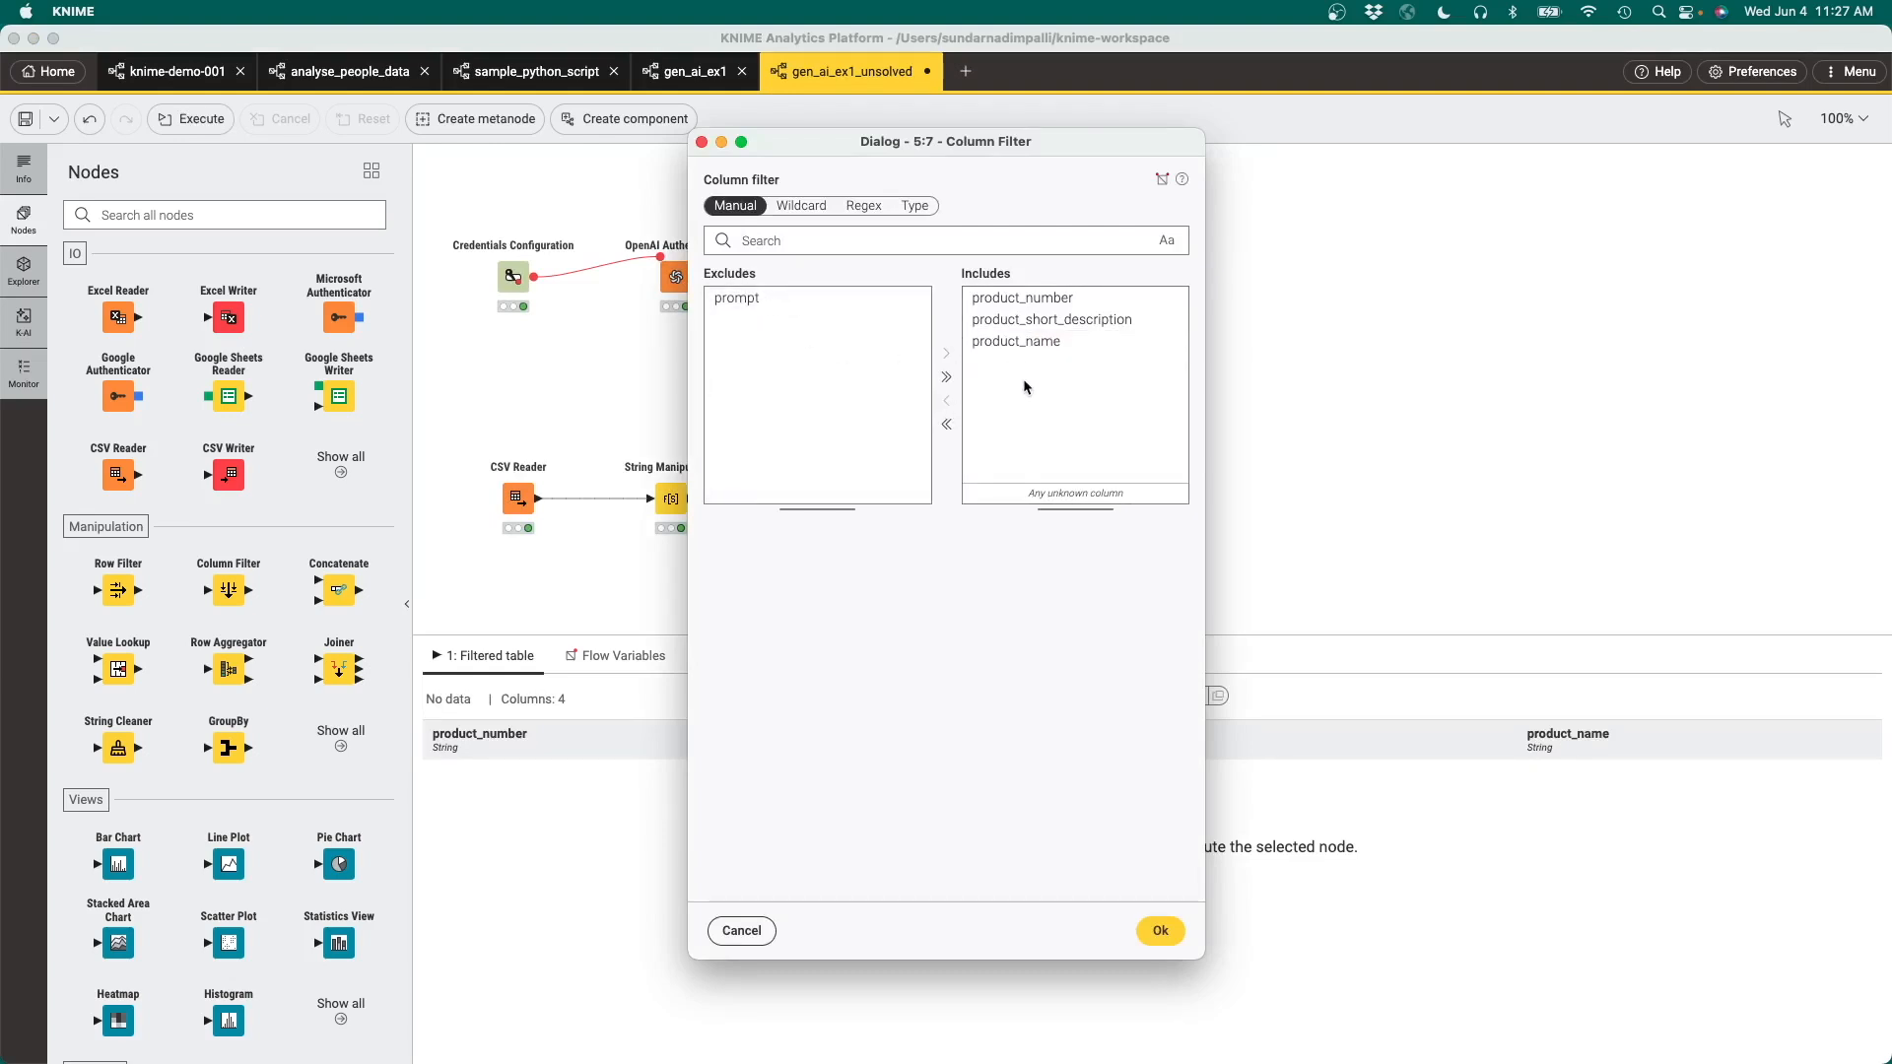
pyautogui.click(1162, 933)
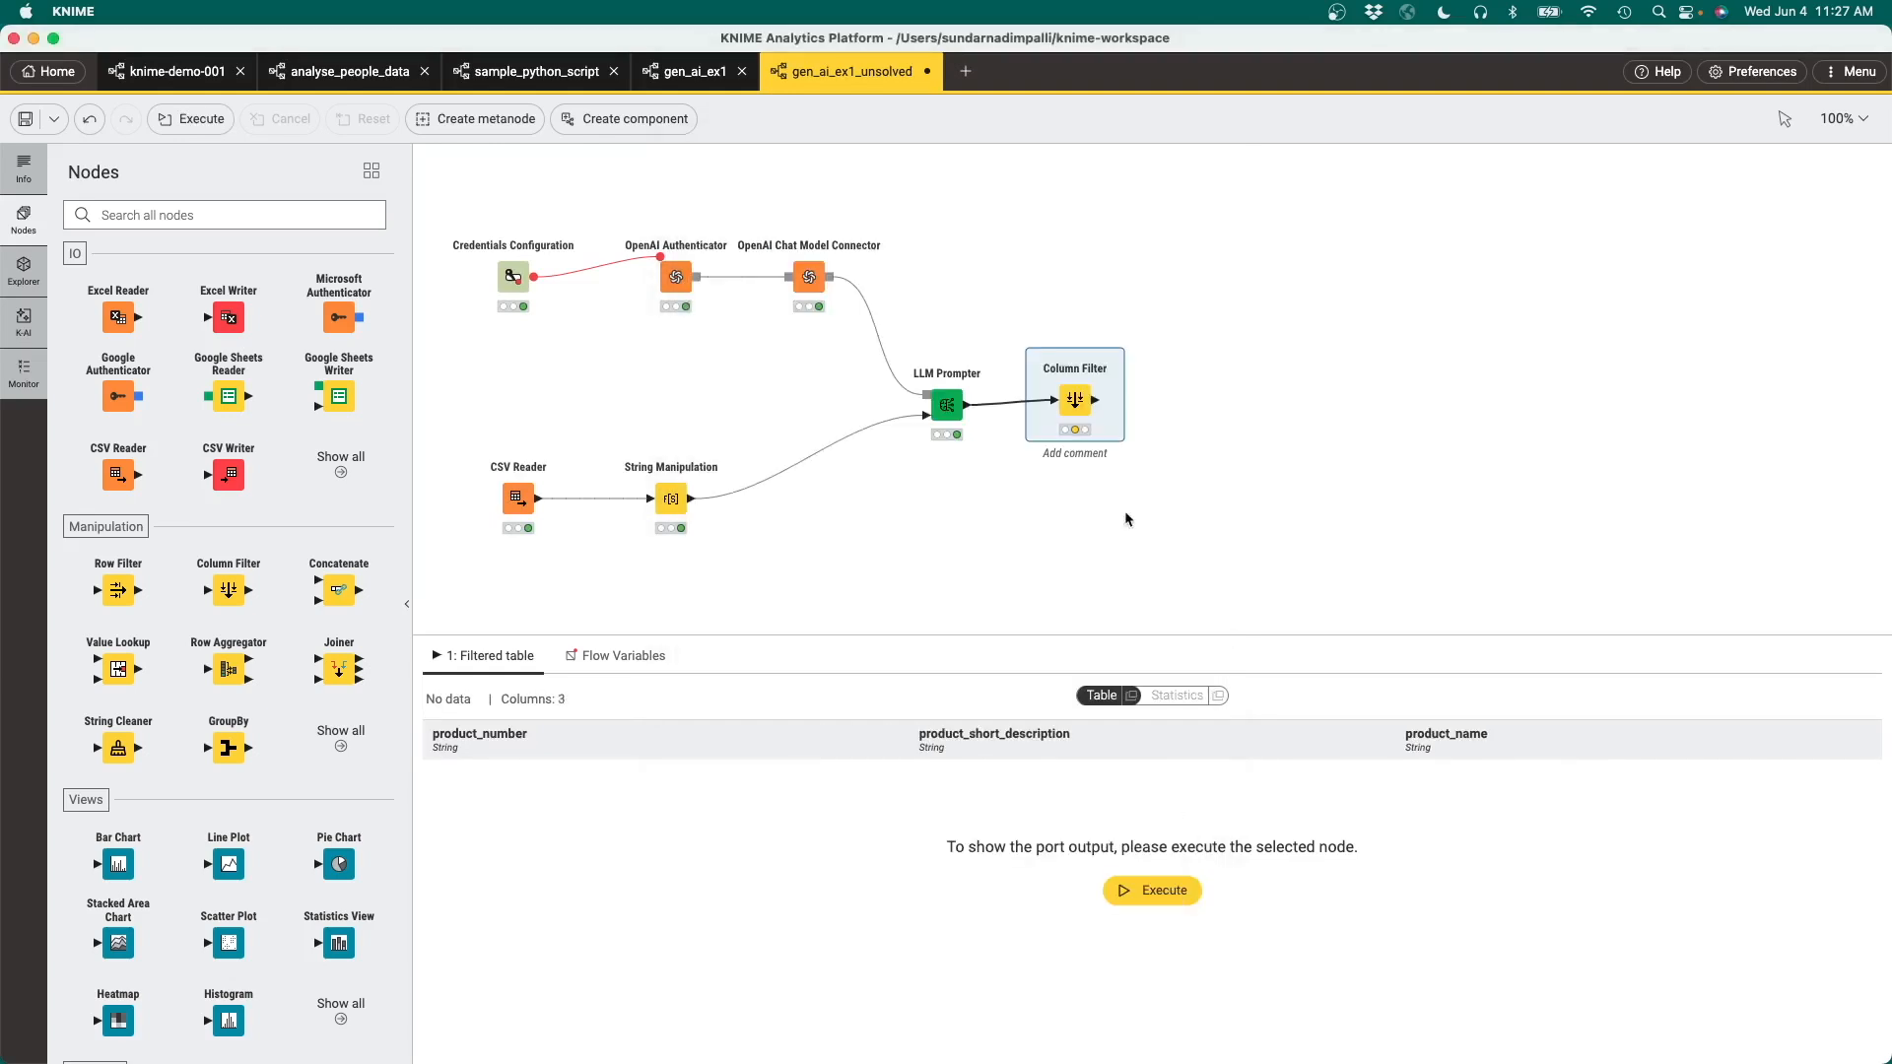
pyautogui.click(1063, 347)
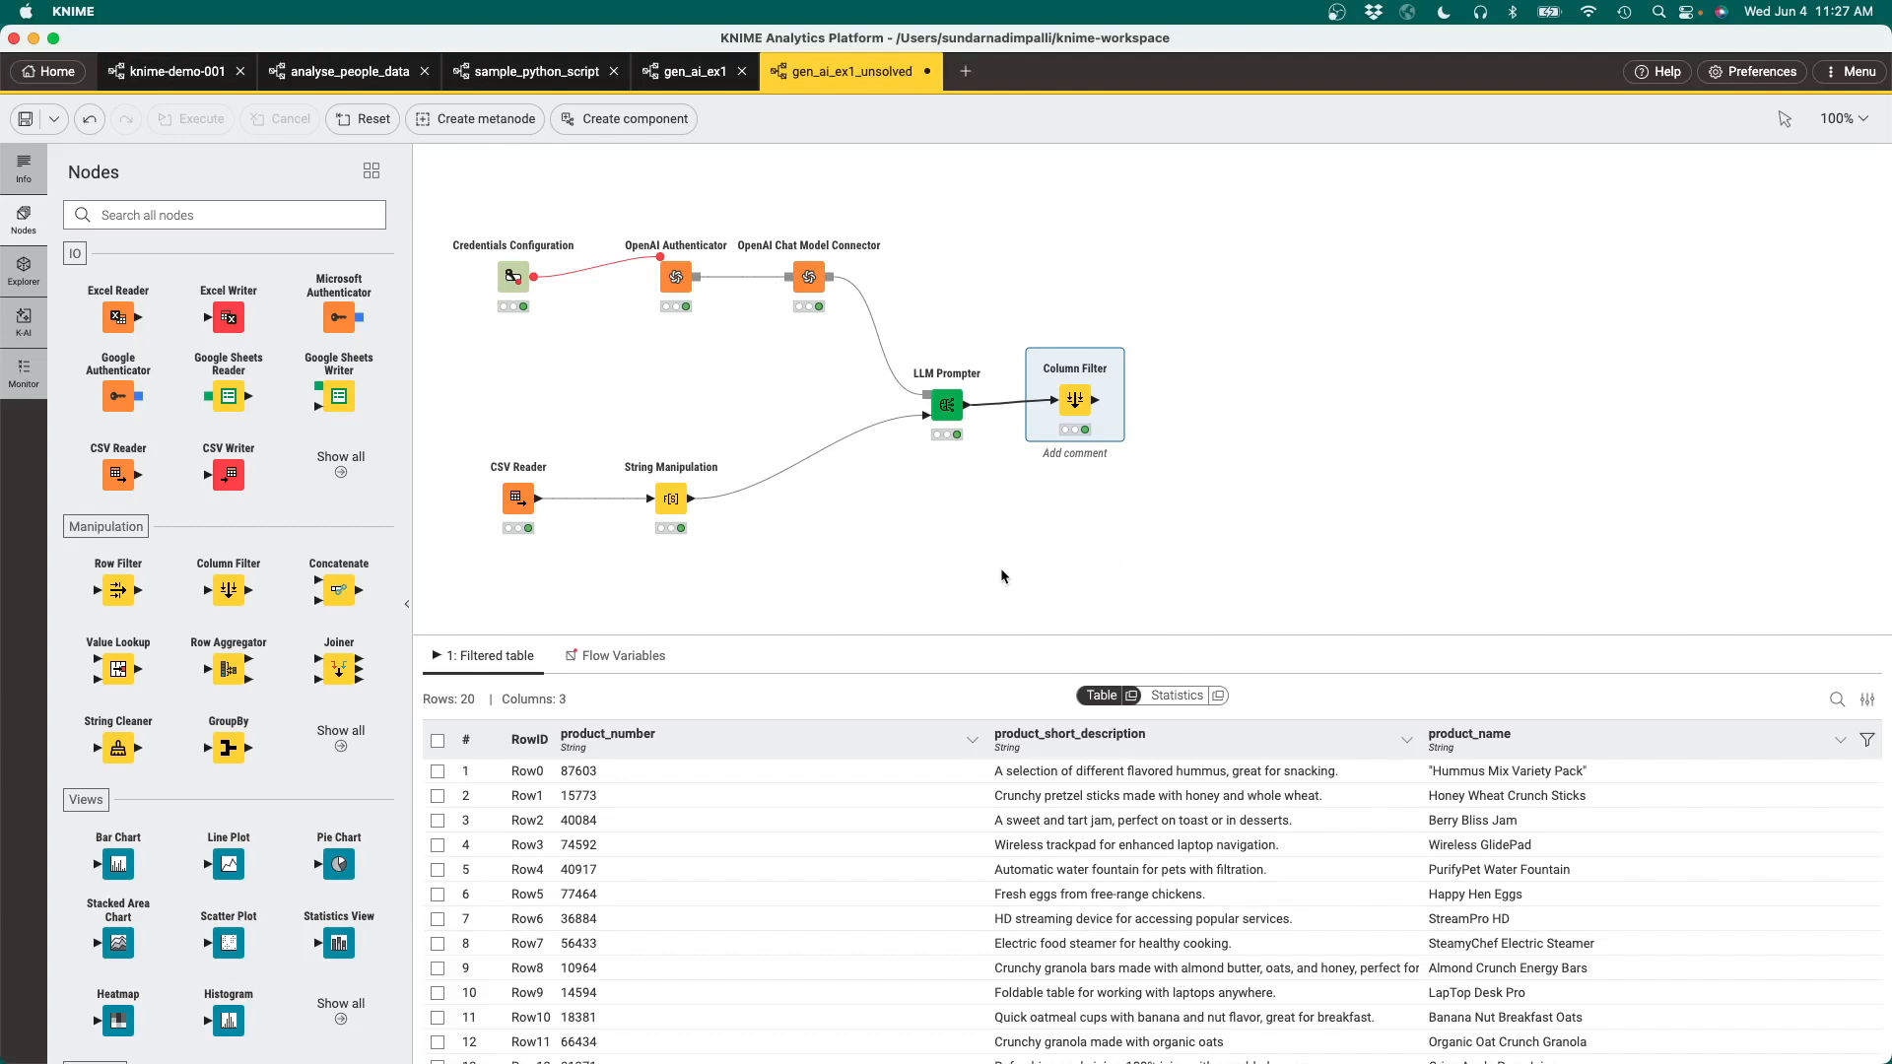
# Add a Constant Value Column node connected to the Column Filter's output.
pyautogui.click(227, 218)
pyautogui.write('const')
pyautogui.moveTo(118, 323); pyautogui.dragTo(1203, 399)
# Configure the Constant Value Column node to append a "brand_name" column with the String value "Super Value", and execute it.
pyautogui.doubleClick(1203, 400)
pyautogui.click(860, 513)
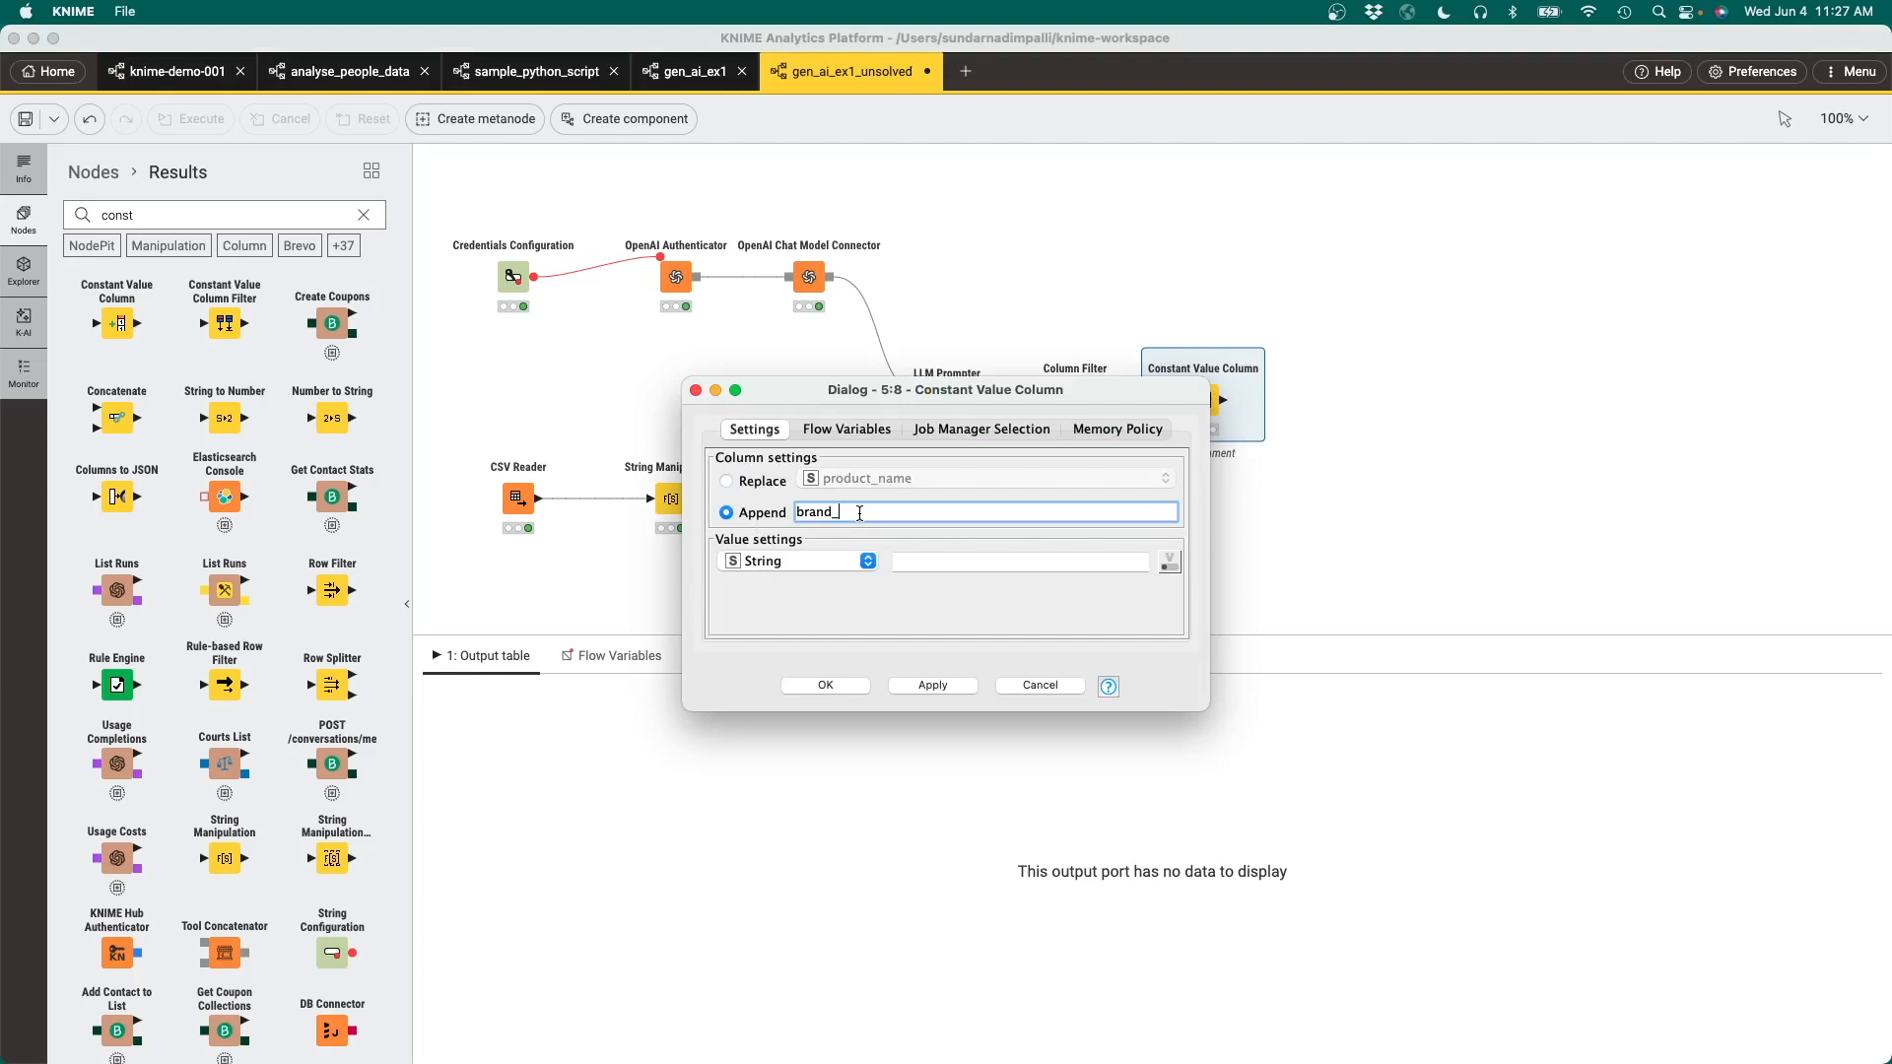
pyautogui.click(933, 564)
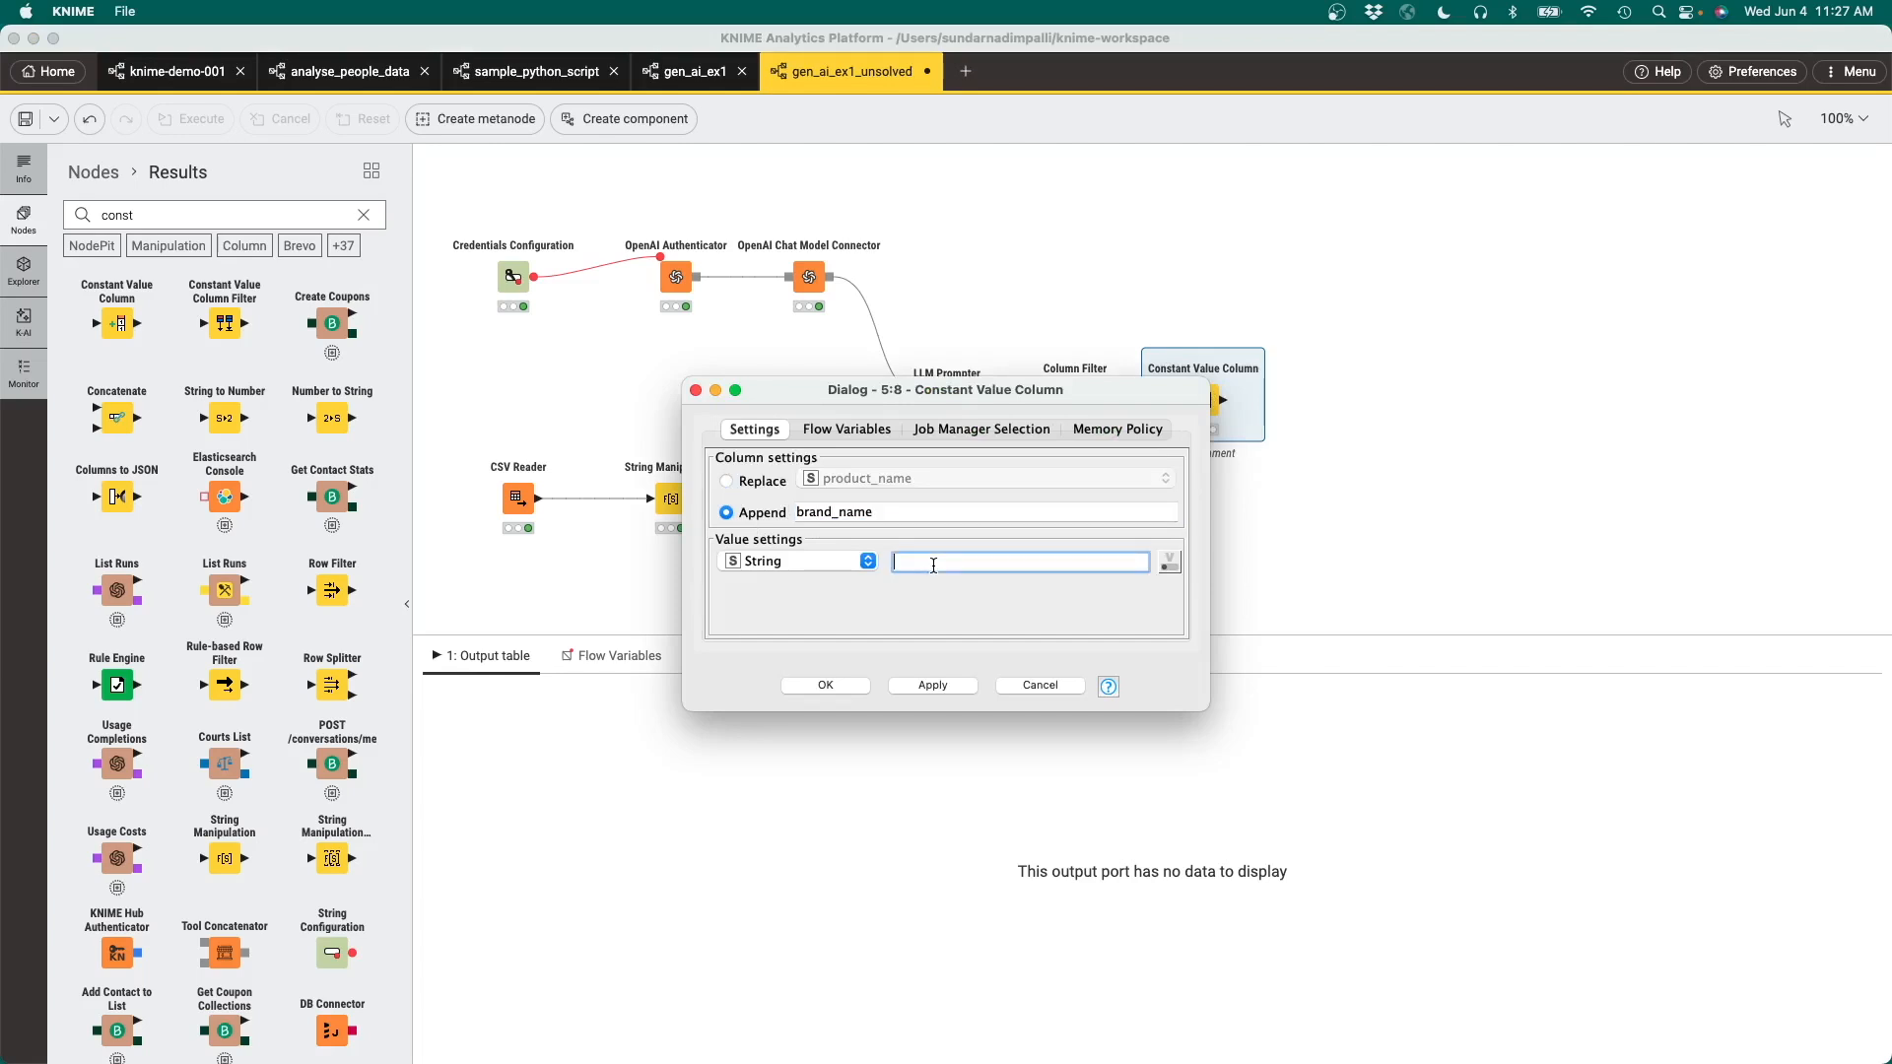
pyautogui.write('Super Value')
pyautogui.click(825, 685)
pyautogui.moveTo(1203, 371)
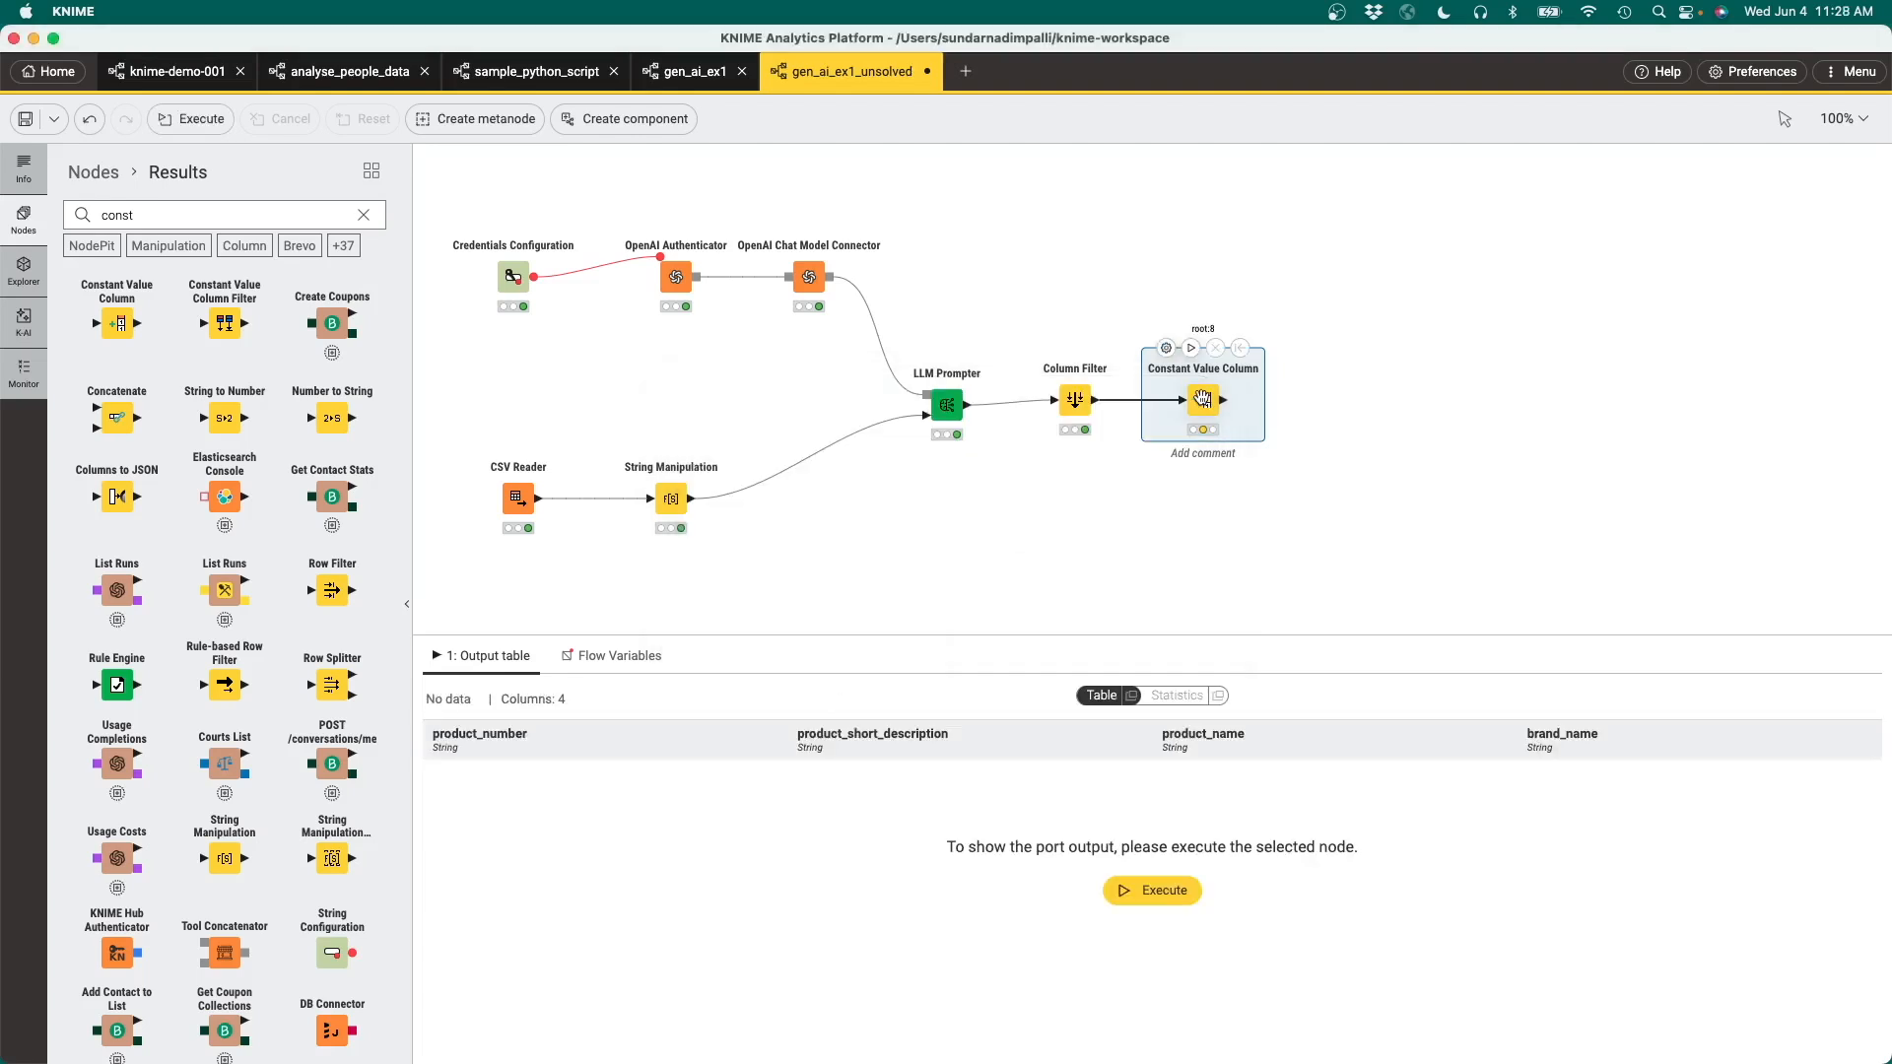
pyautogui.click(1192, 348)
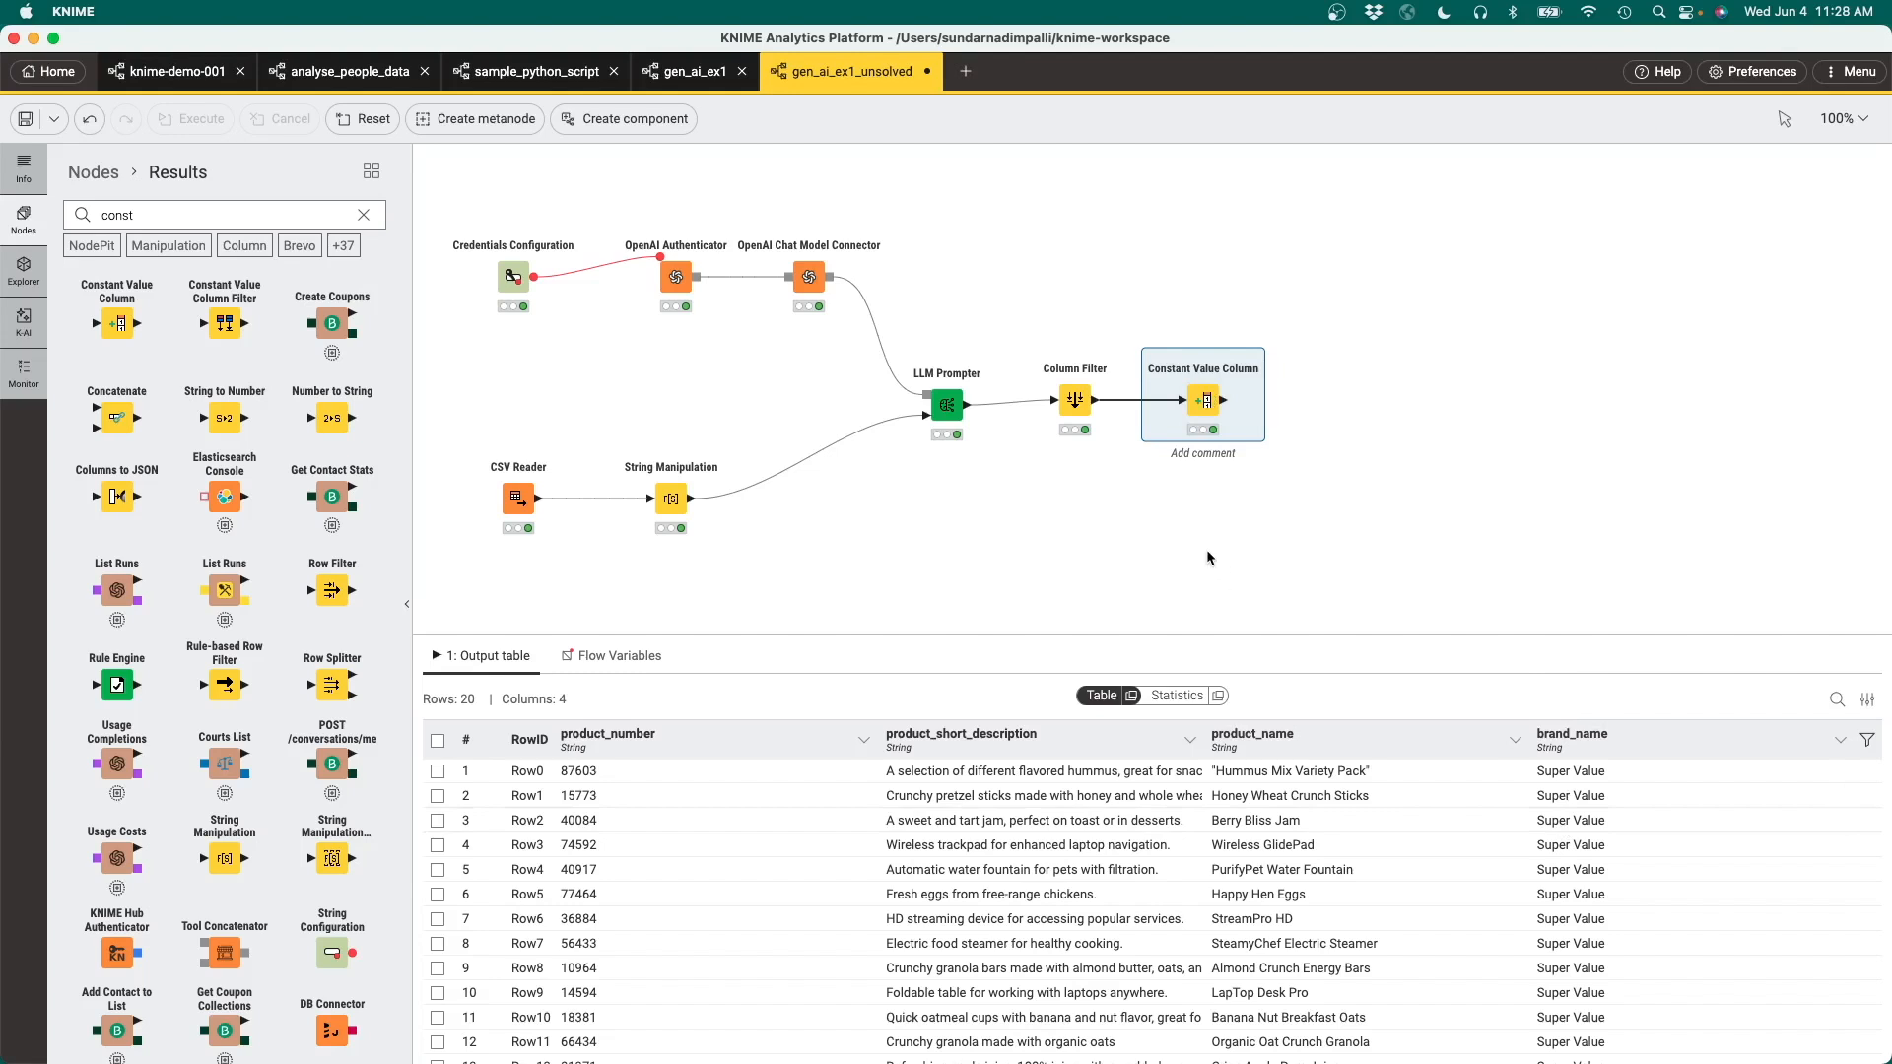
# Add a Column Resorter node connected to the Constant Value Column's output.
pyautogui.moveTo(117, 418); pyautogui.dragTo(1356, 399)
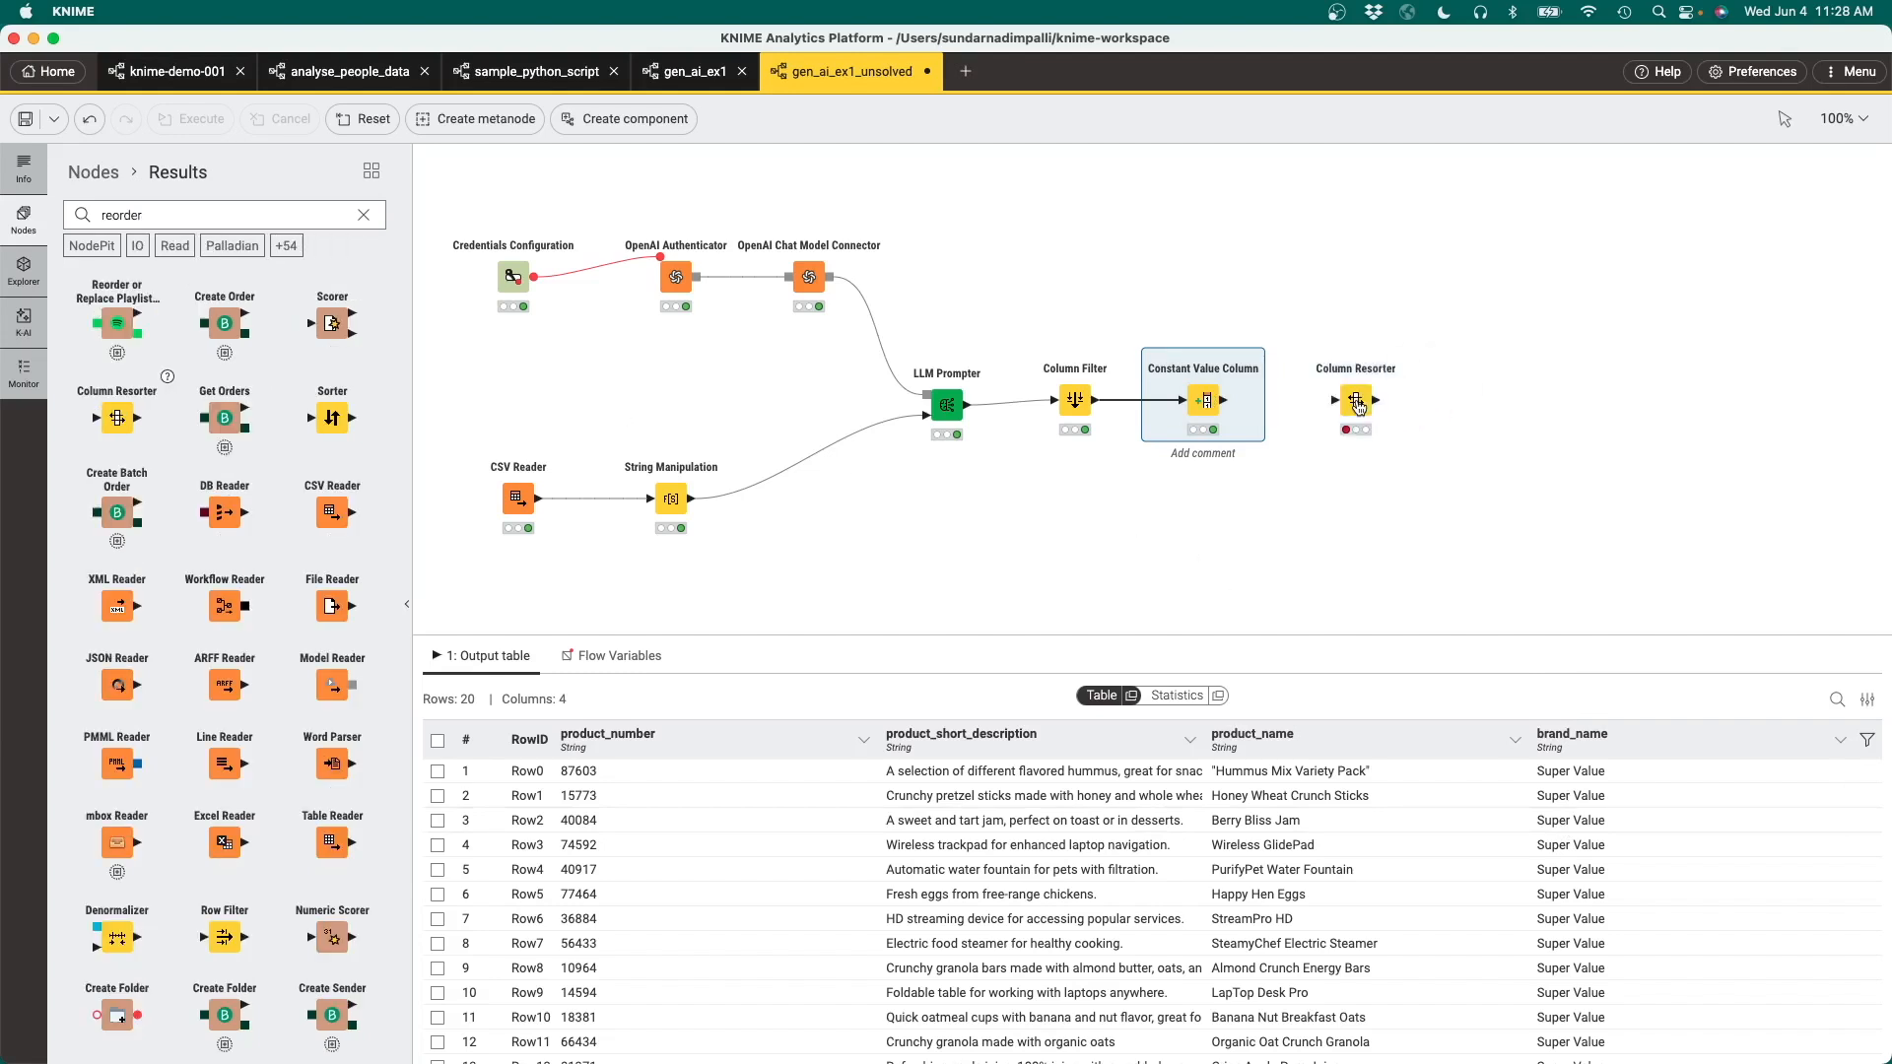
pyautogui.moveTo(1224, 400); pyautogui.dragTo(1353, 408)
# Order the columns in the Column Resorter as product_number, brand_name, product_name, product_short_description, and execute the node.
pyautogui.doubleClick(1353, 404)
pyautogui.click(802, 340)
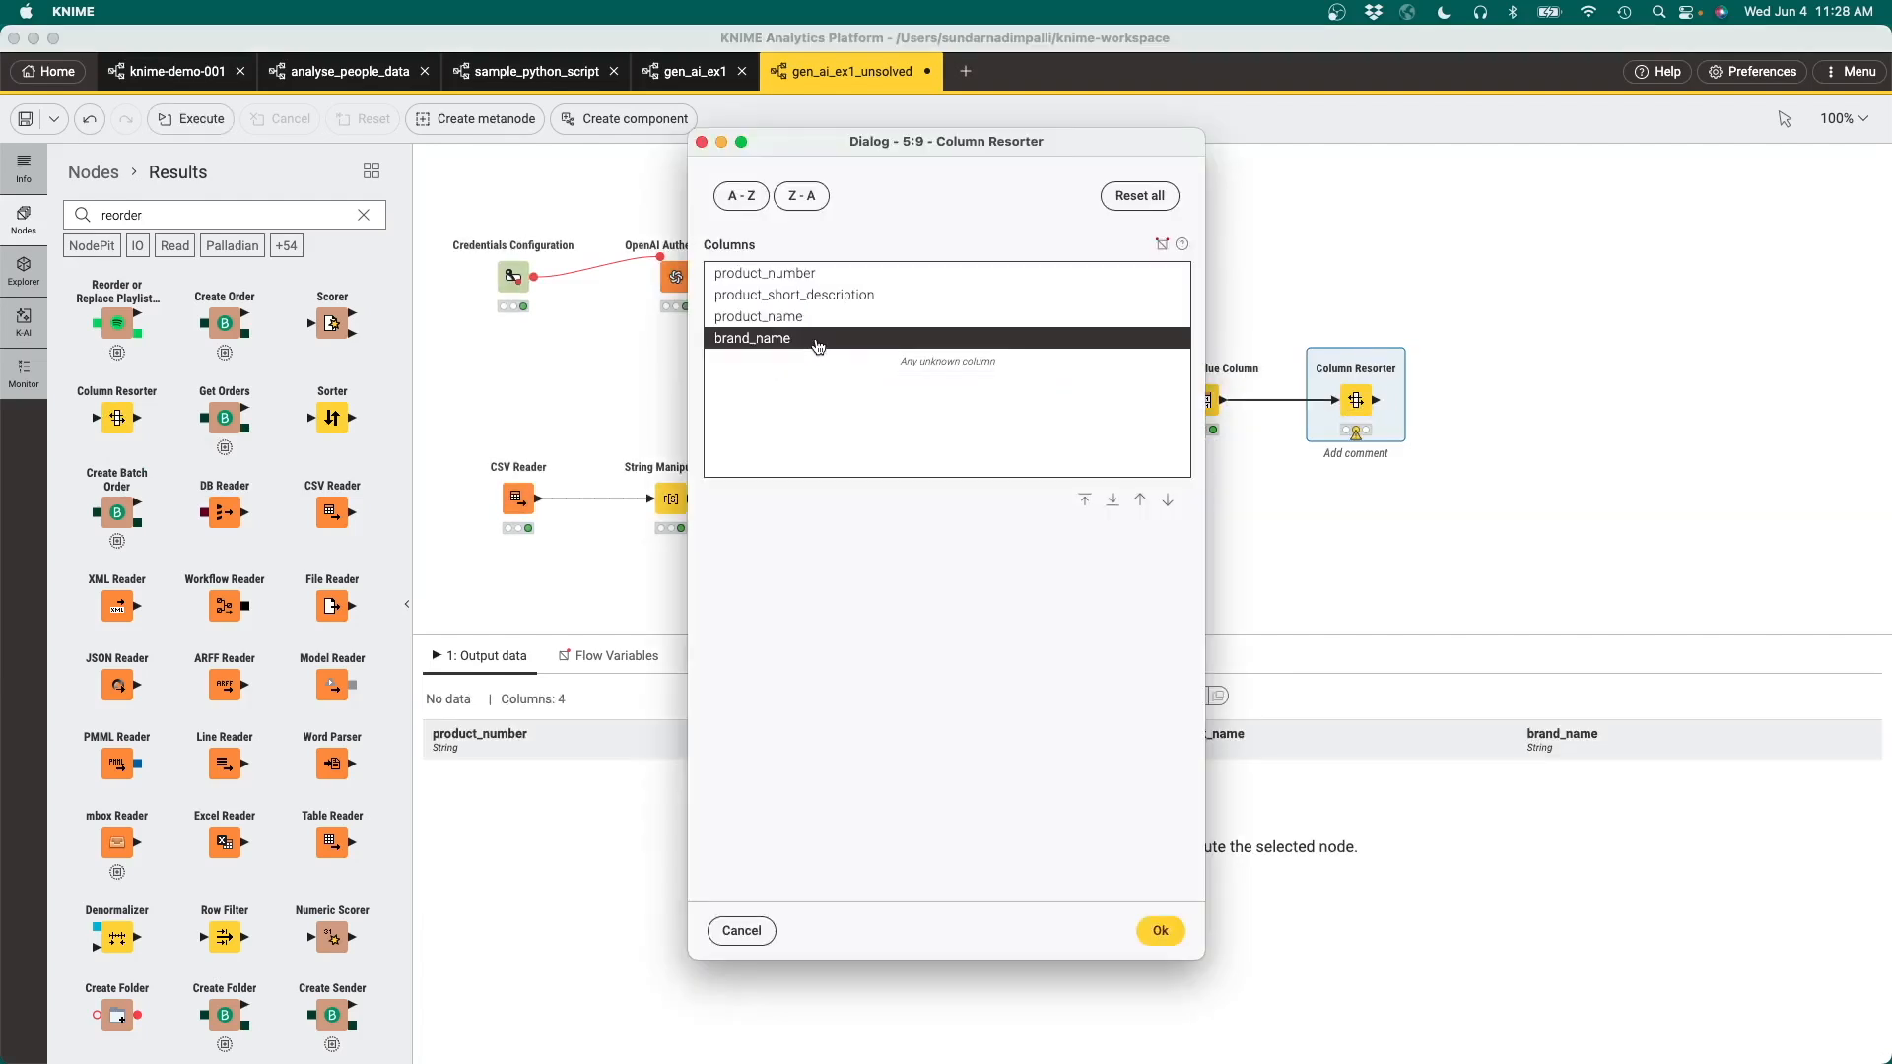
pyautogui.click(1140, 501)
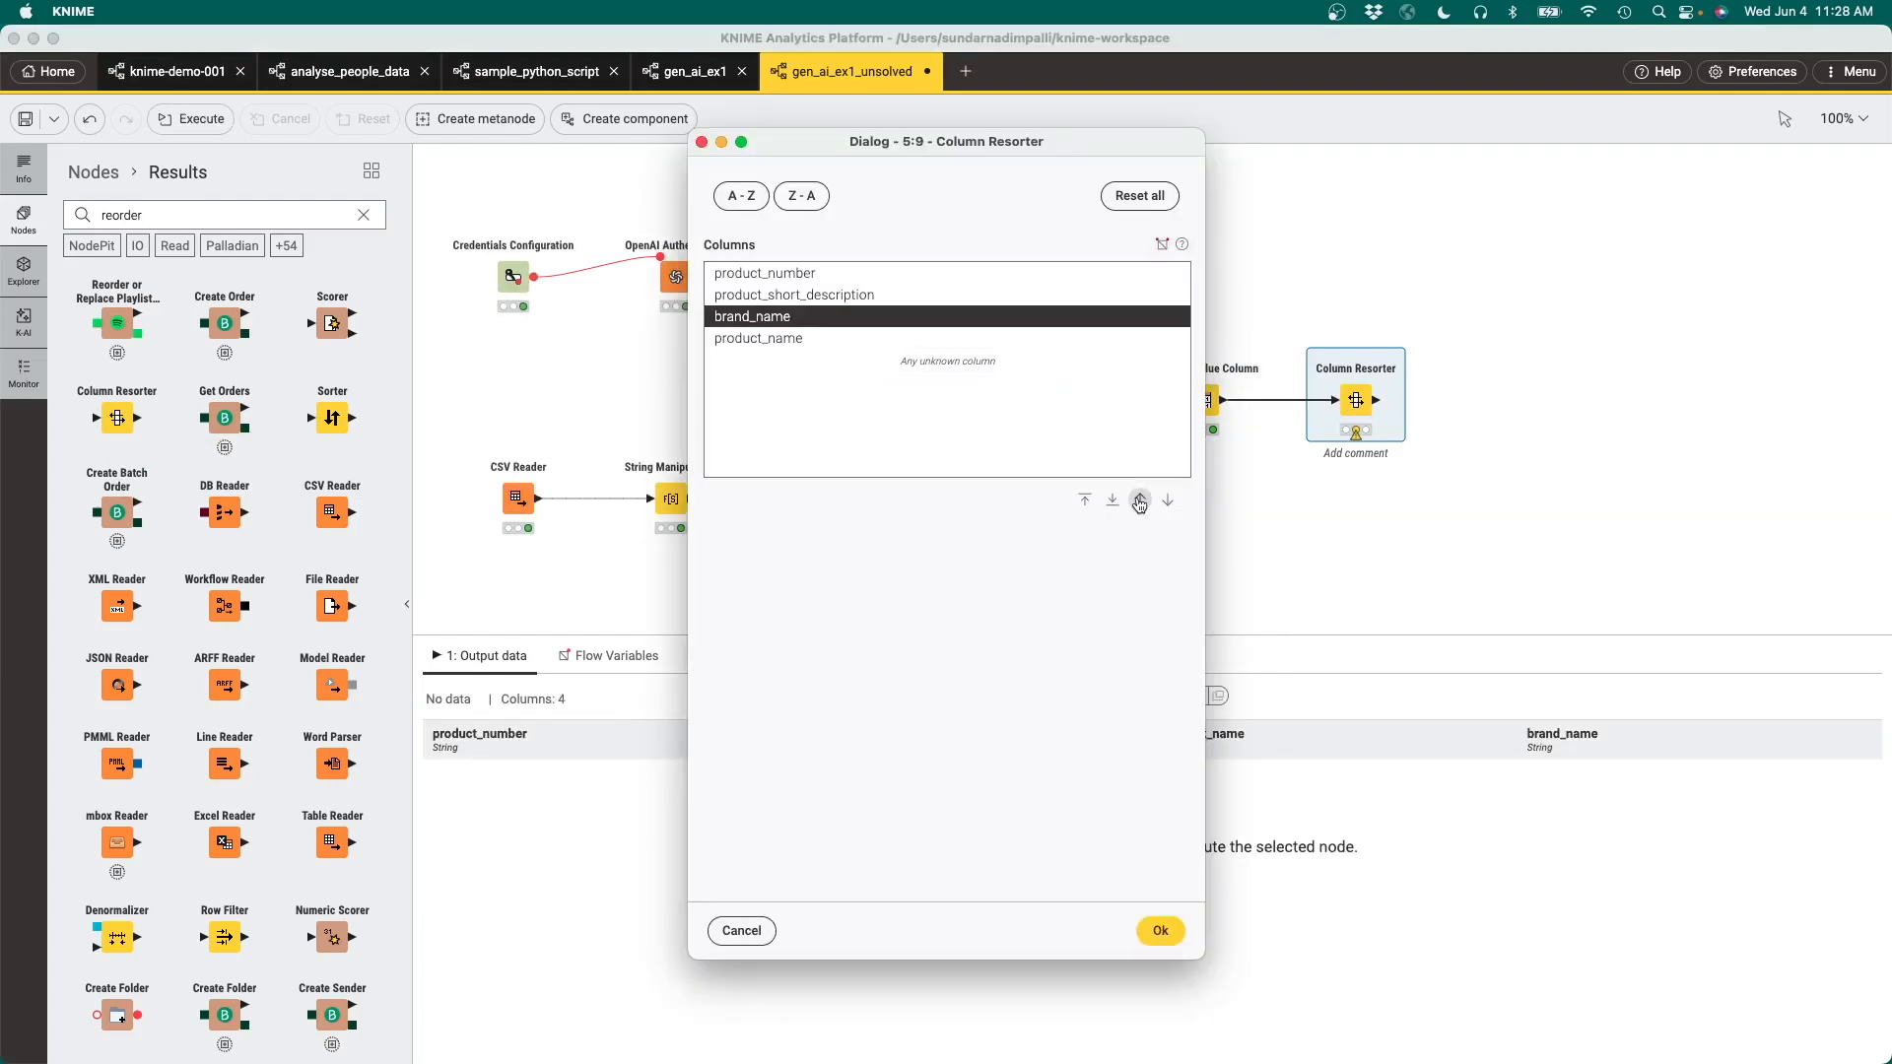
pyautogui.click(867, 296)
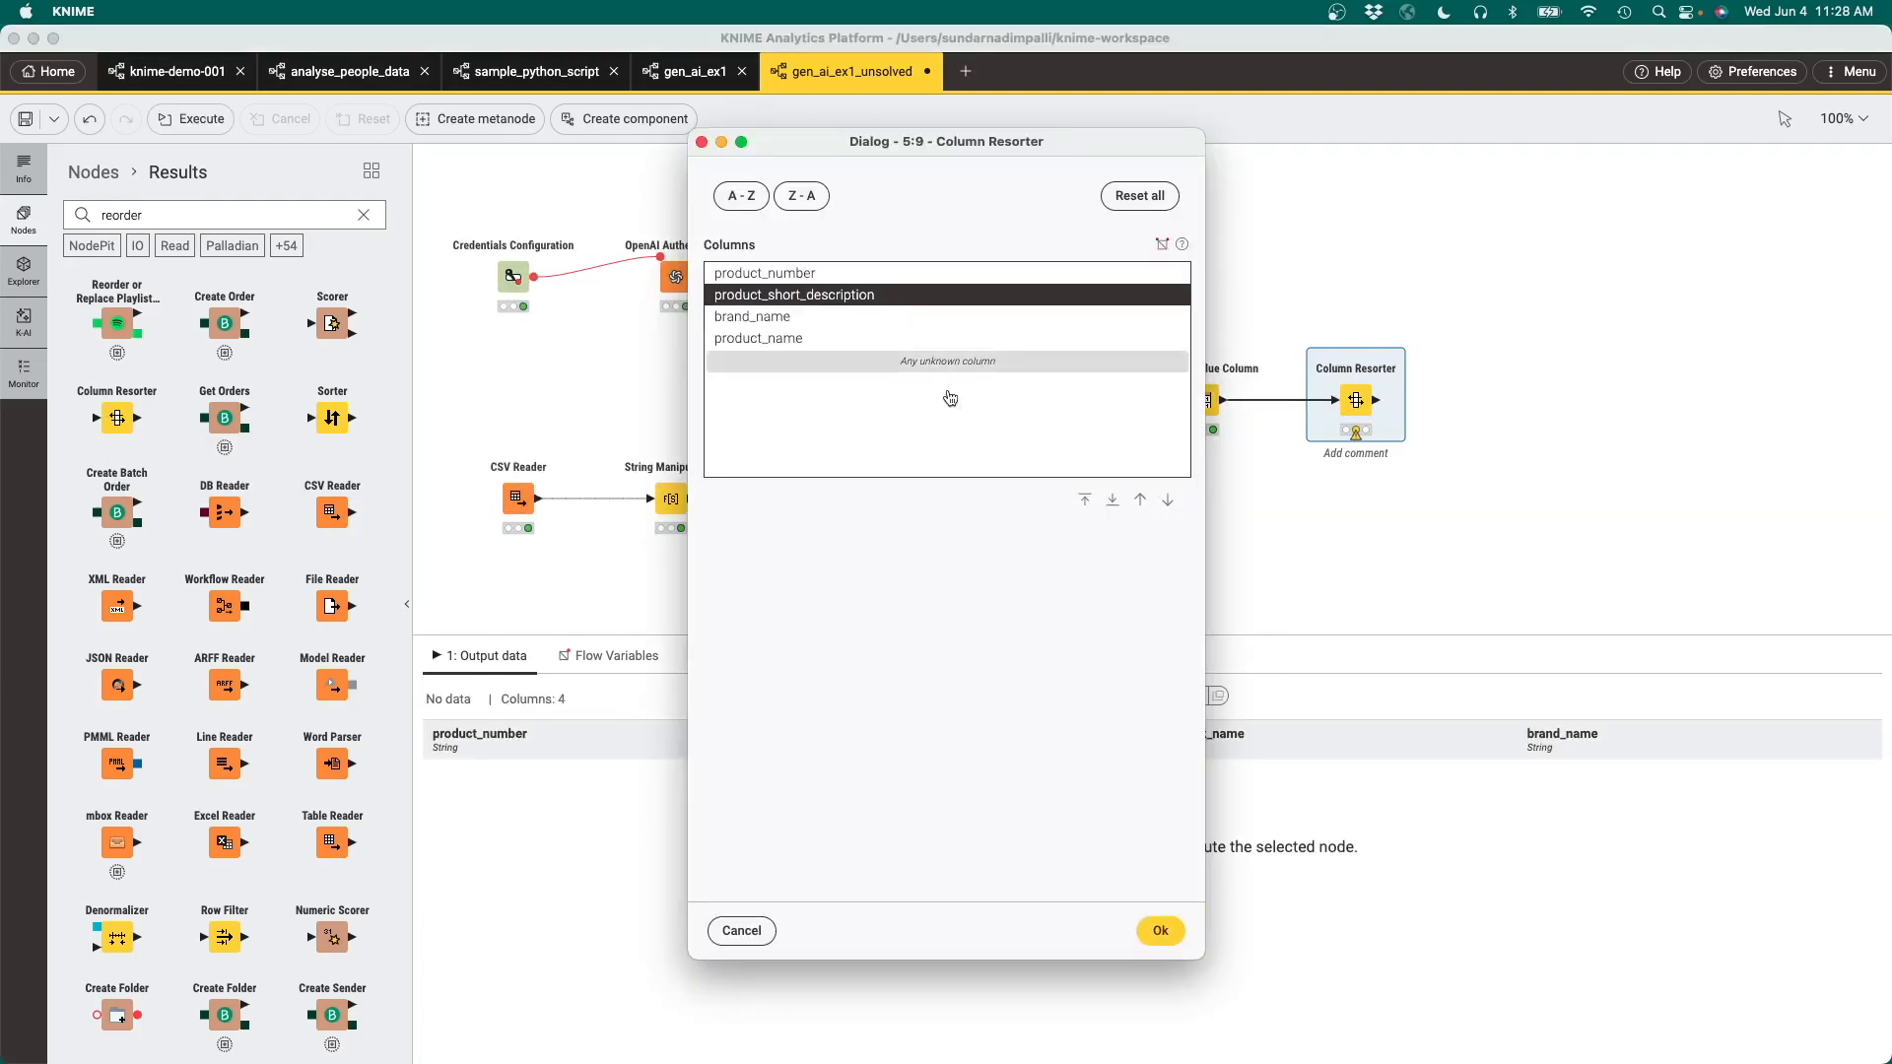
pyautogui.click(1112, 499)
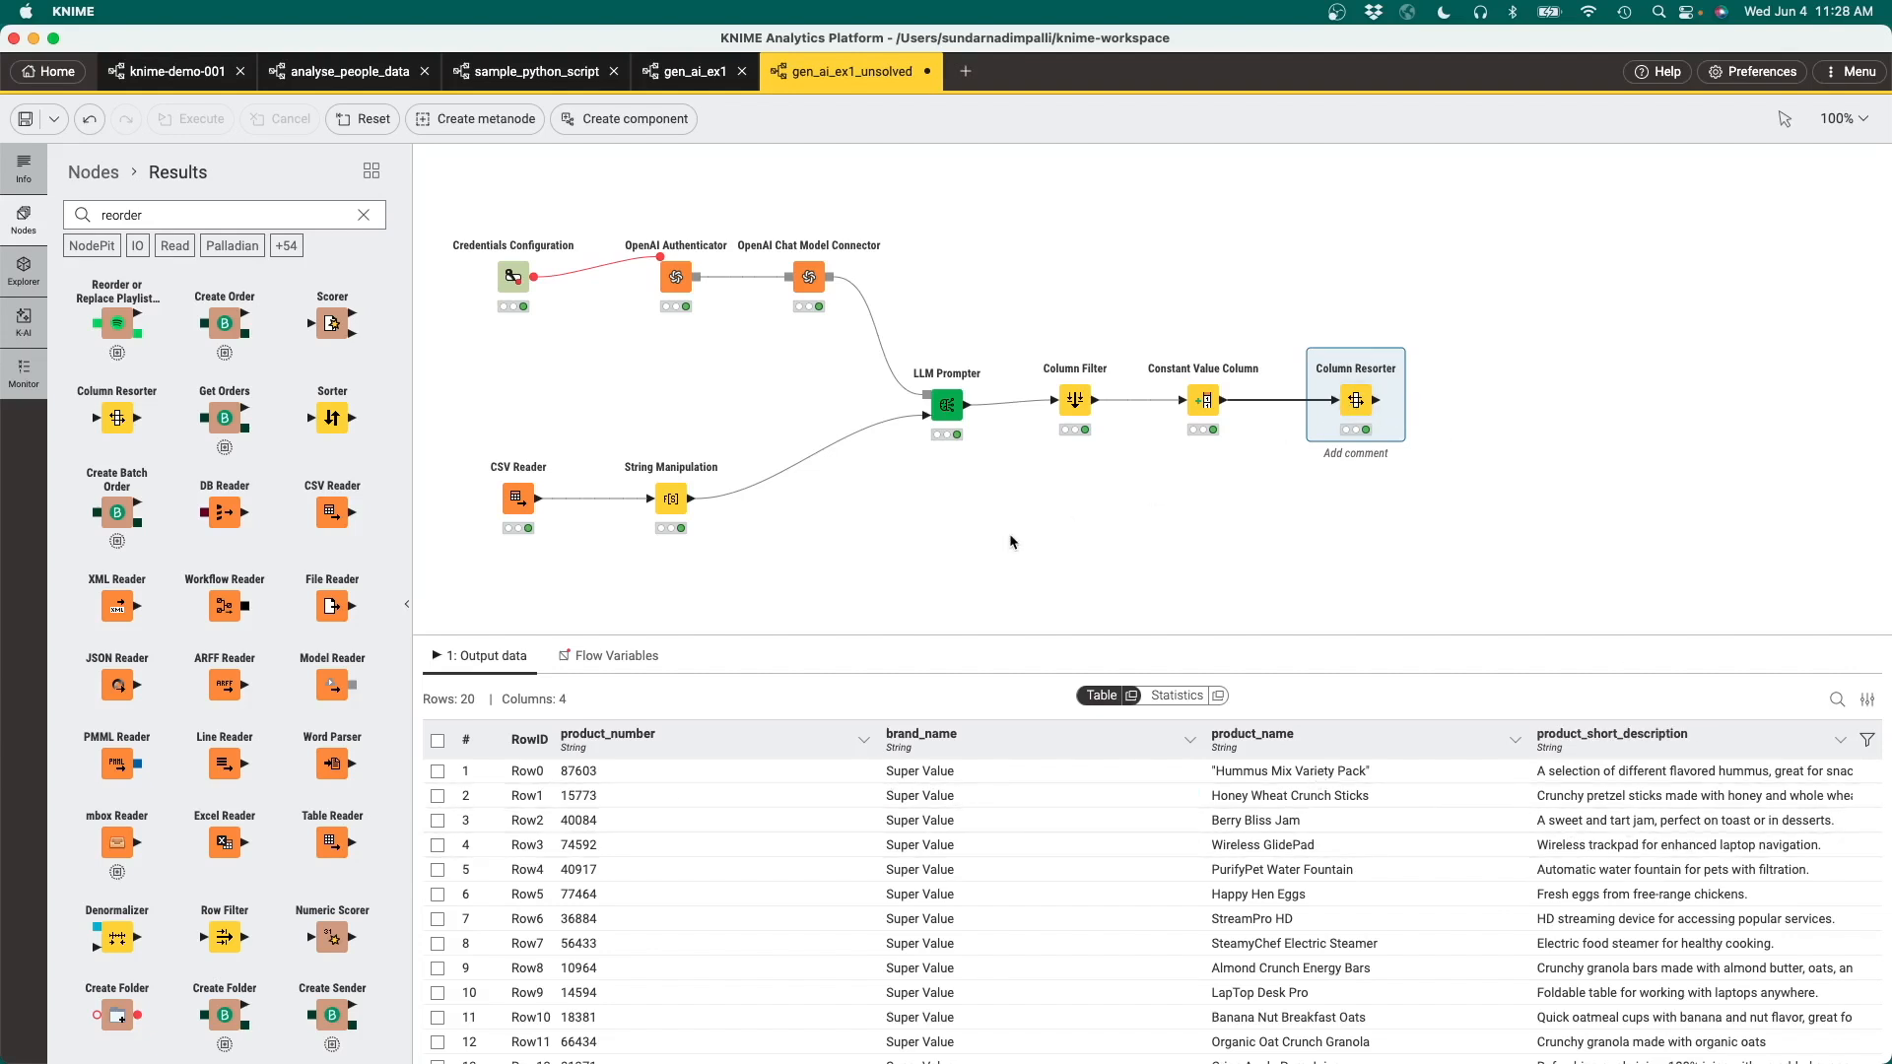
# Add a Table View node connected to the Column Resorter's output and execute it.
pyautogui.click(364, 215)
pyautogui.write('ta')
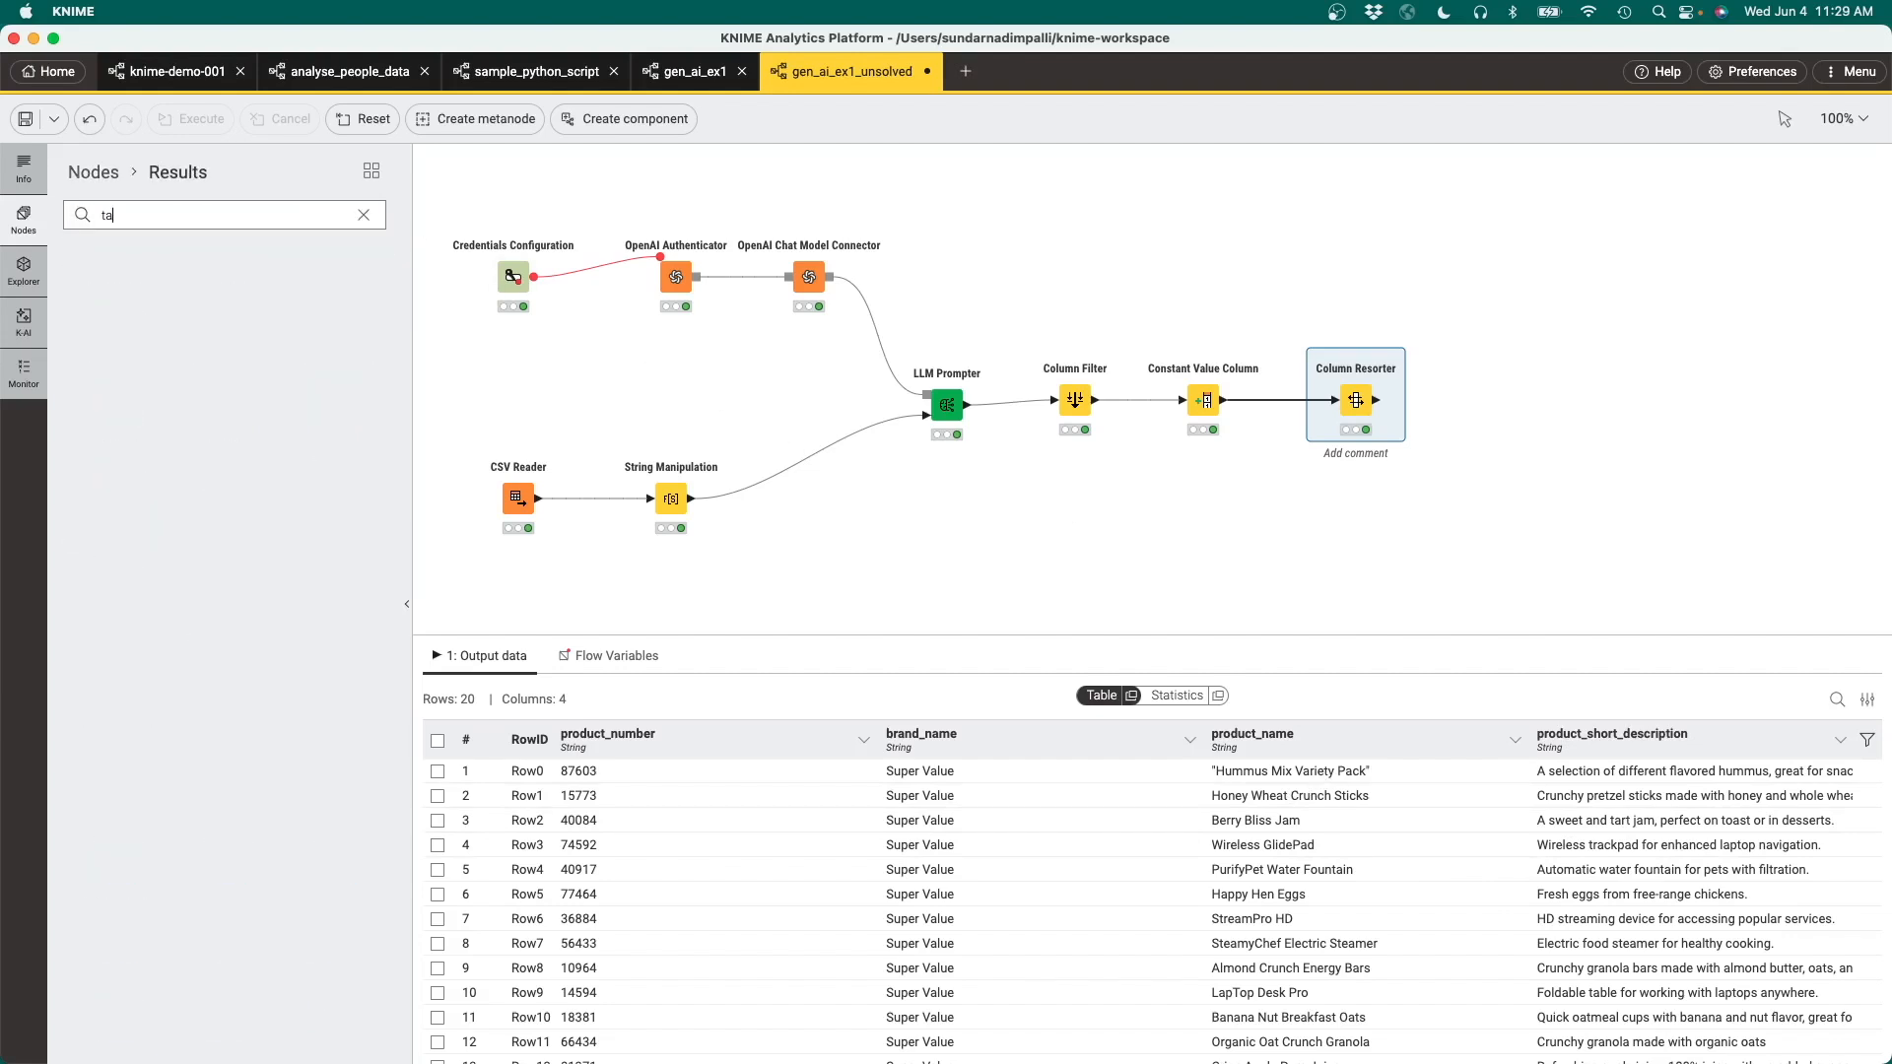
pyautogui.write('ble')
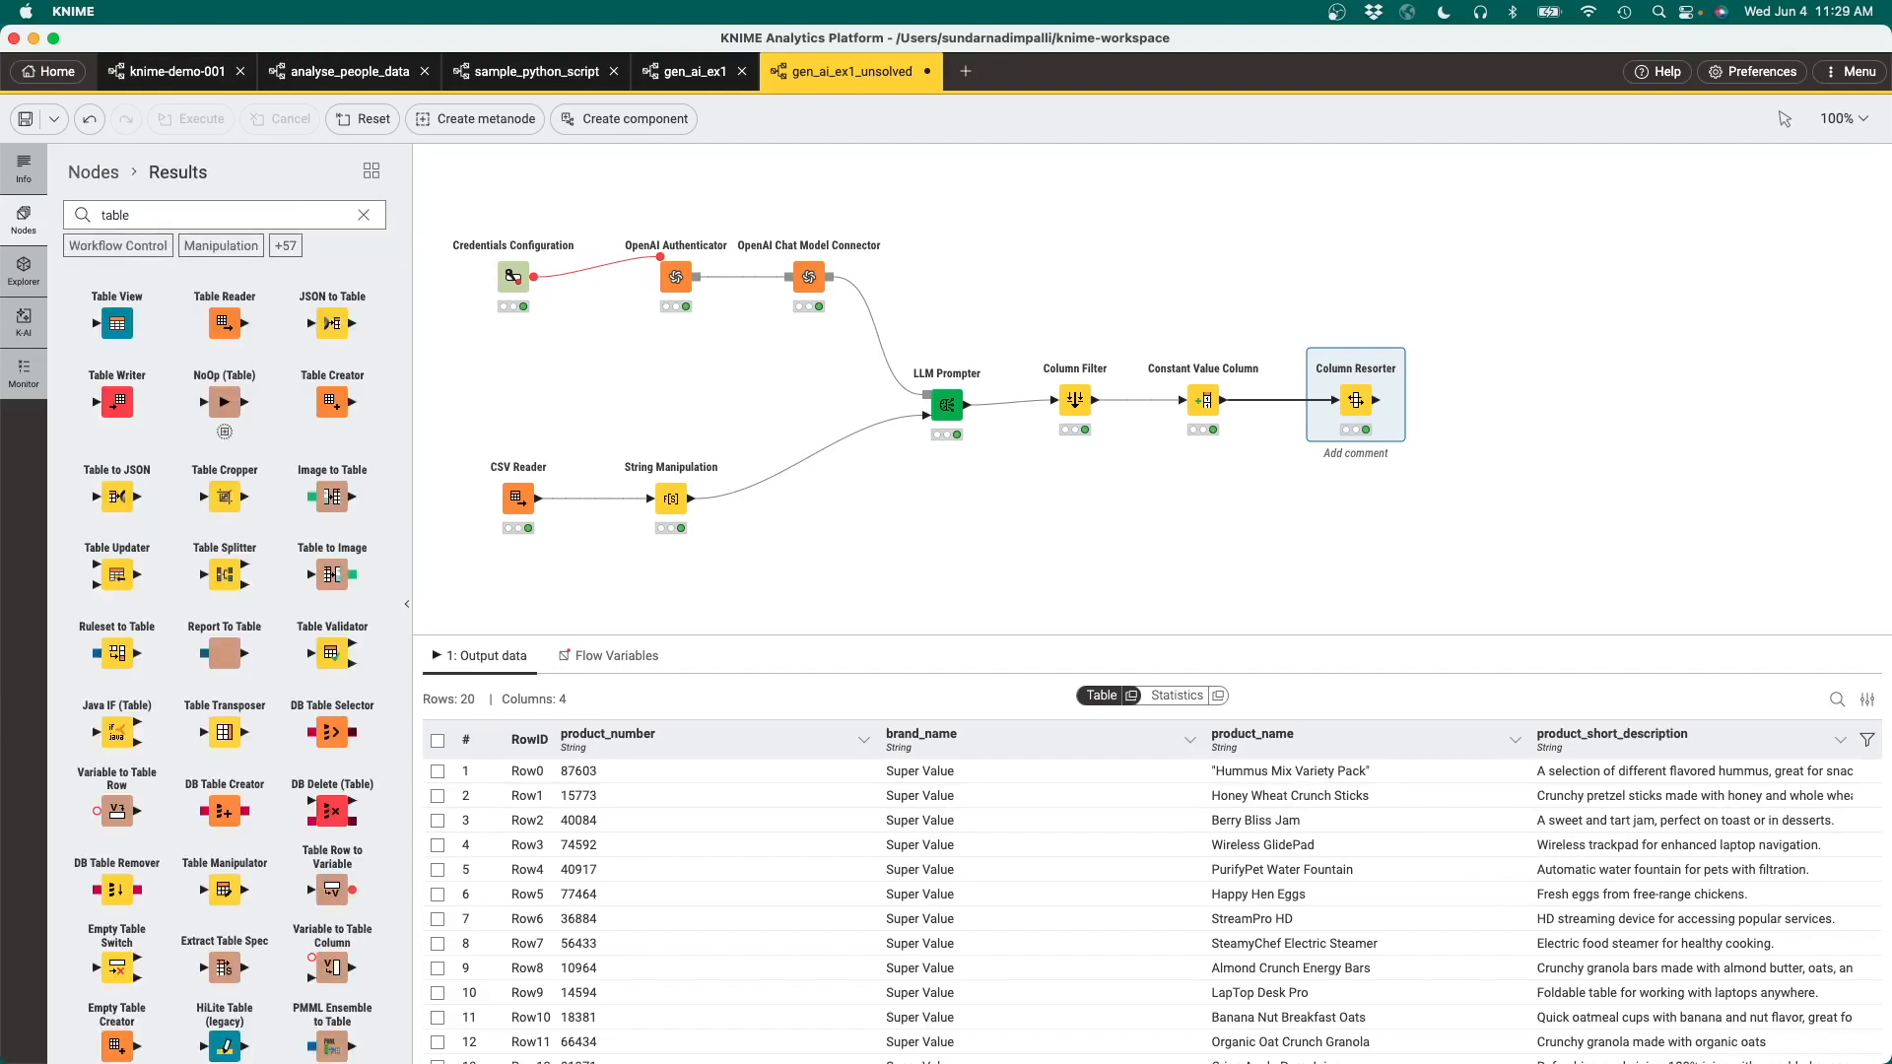
pyautogui.moveTo(113, 325); pyautogui.dragTo(1468, 530)
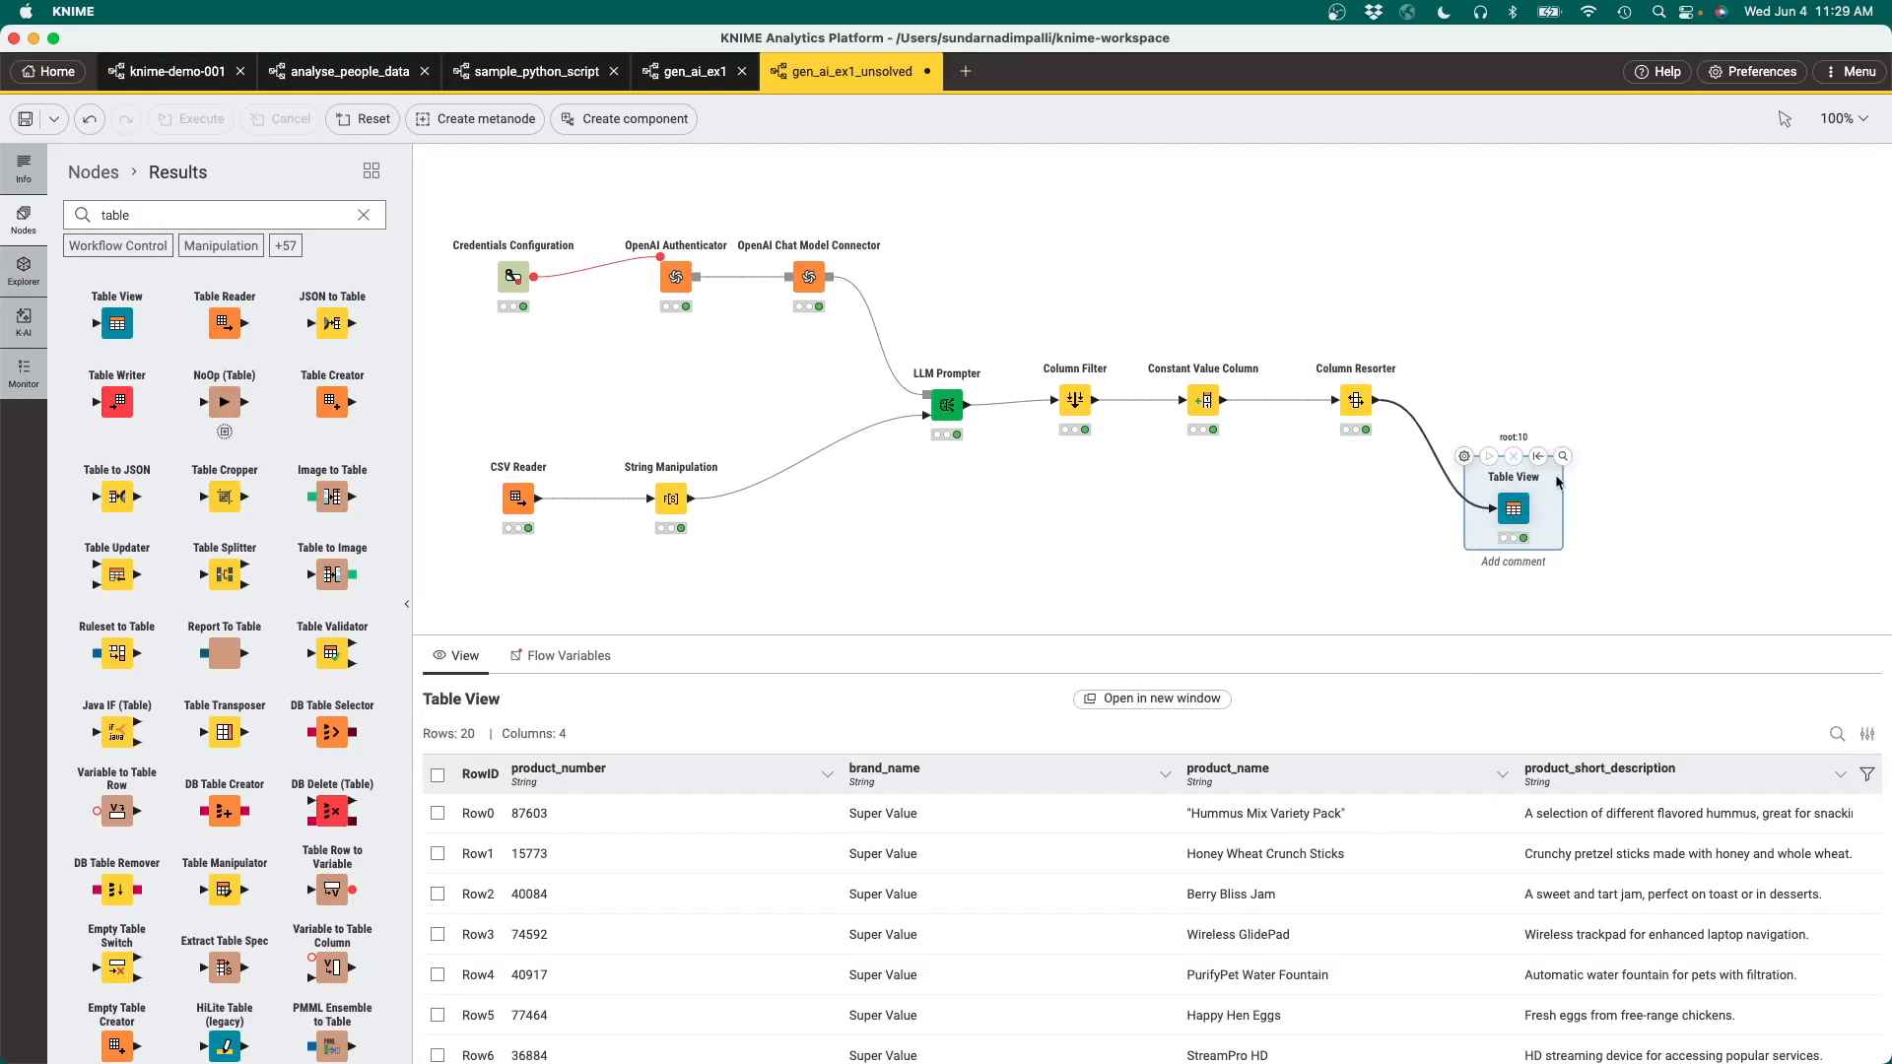
# Review the reordered product table in the Table View's interactive window, and close the window.
pyautogui.click(1563, 457)
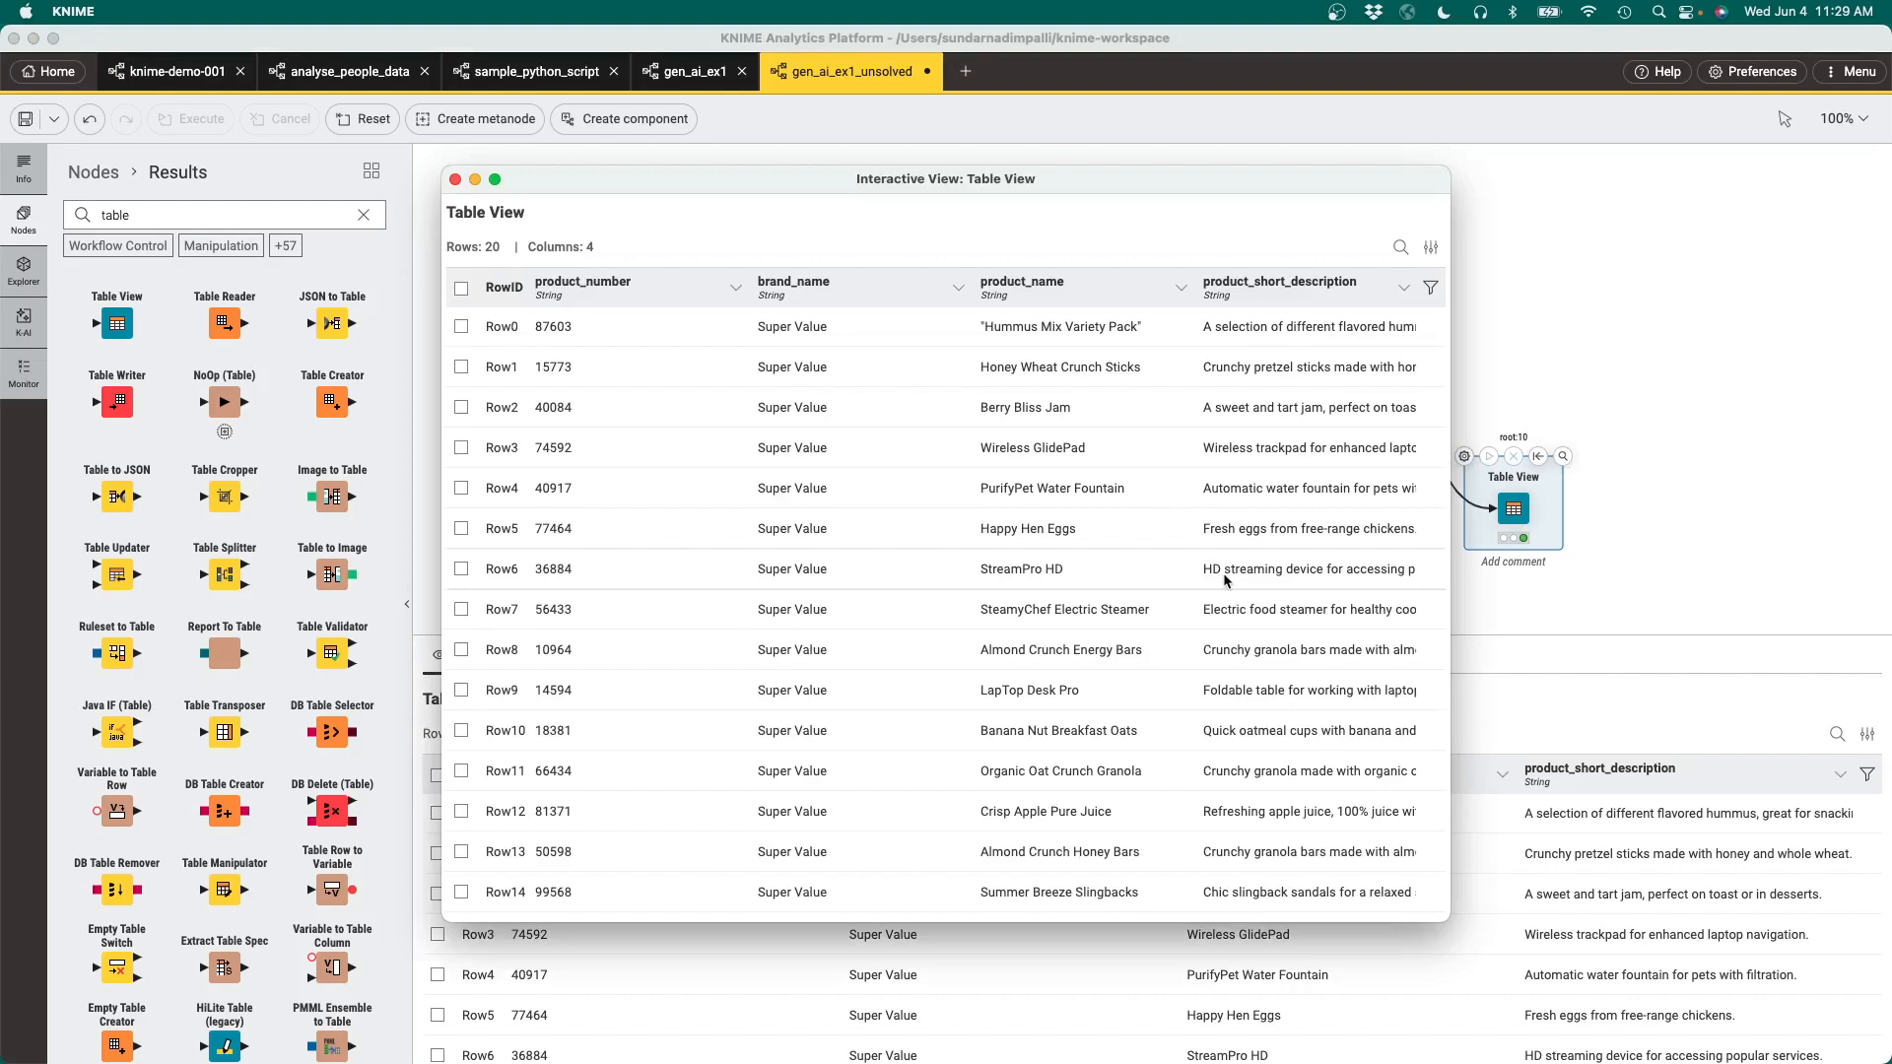
pyautogui.scroll(-1, 1224, 579)
pyautogui.scroll(1, 1224, 579)
pyautogui.click(455, 180)
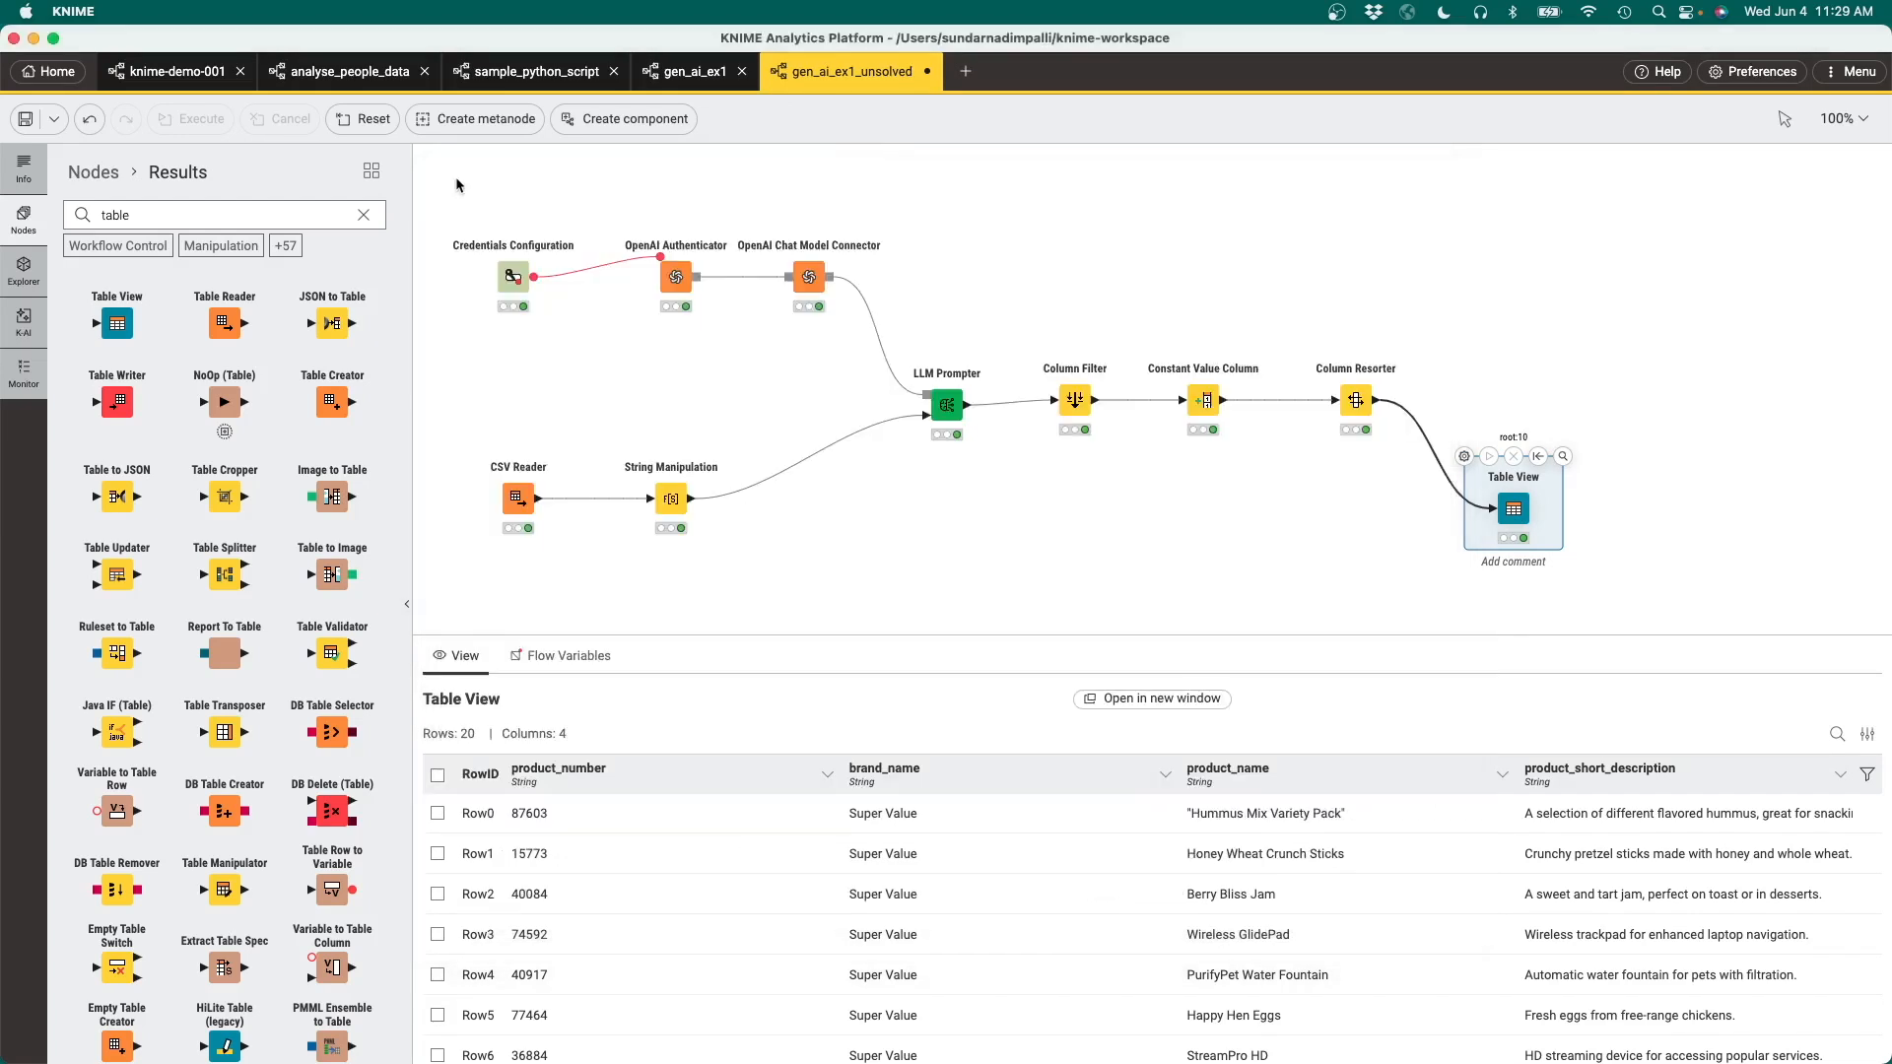
# Add an Excel Writer node connected to the Column Resorter's output.
pyautogui.click(1358, 399)
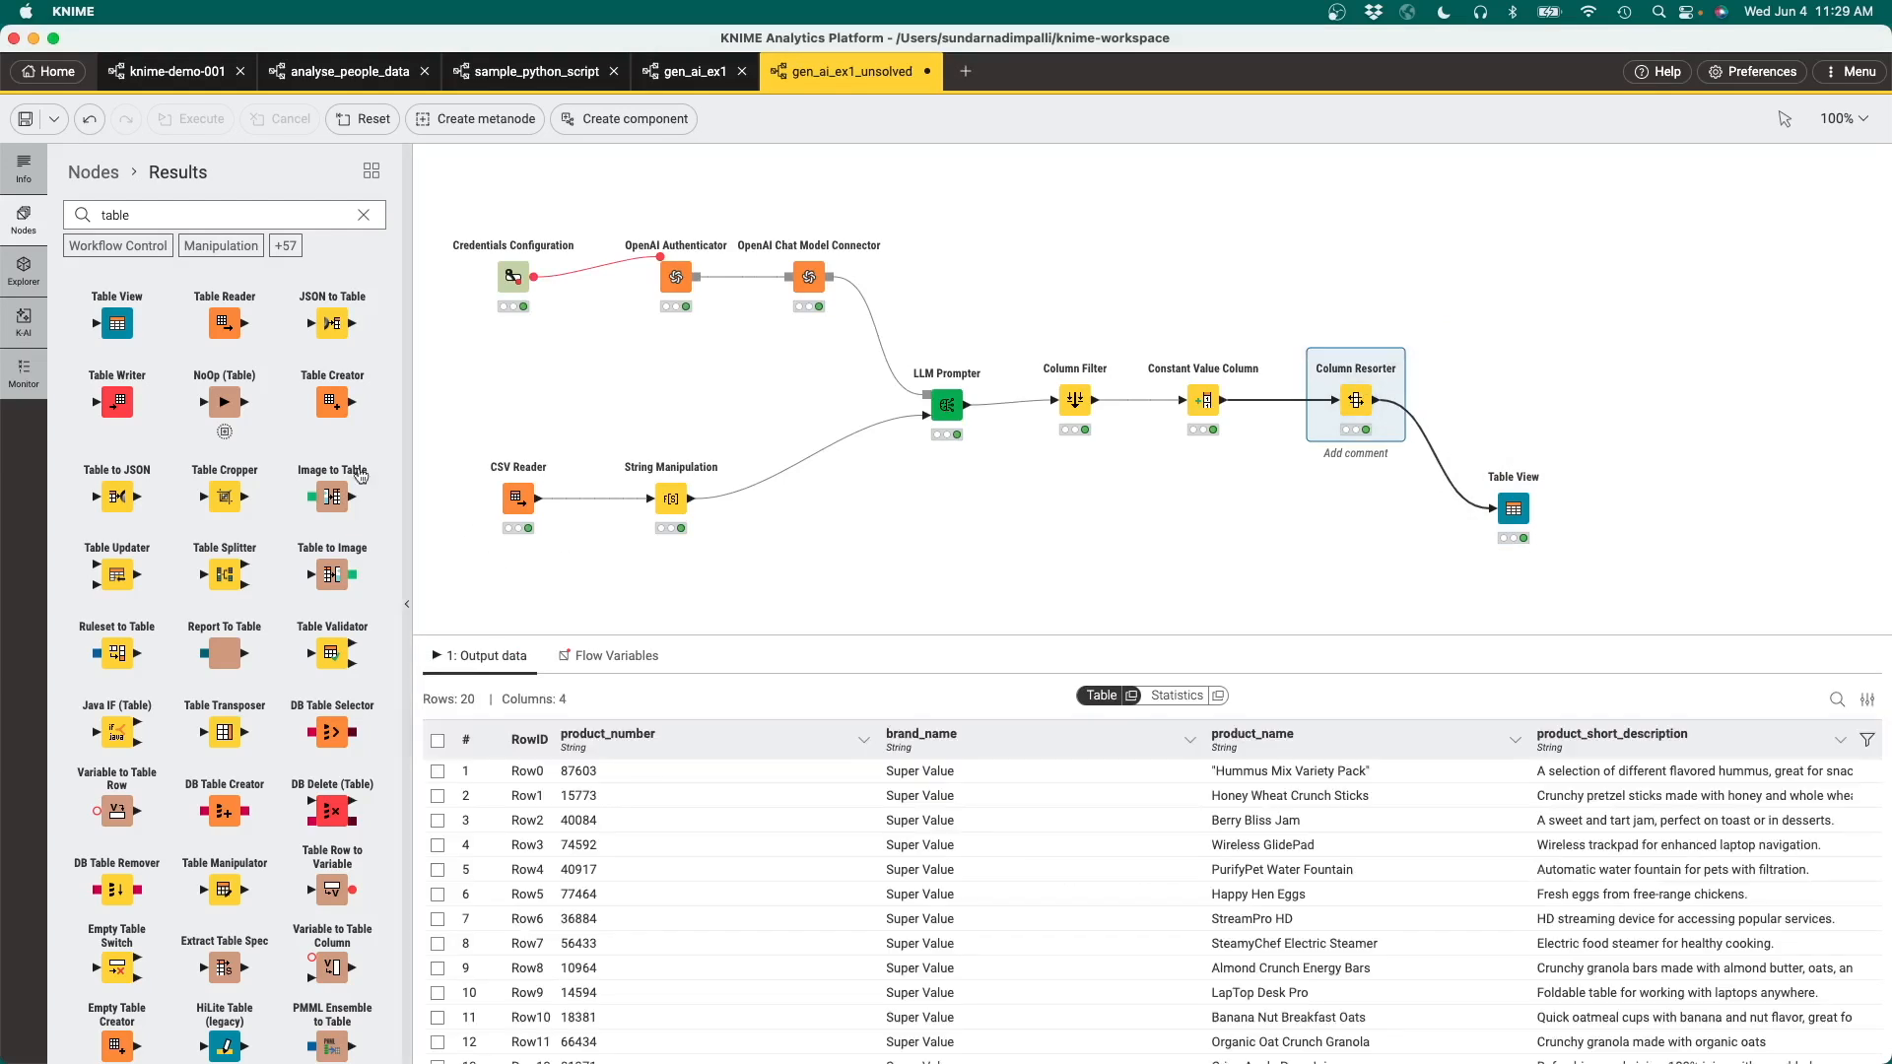
pyautogui.click(364, 215)
pyautogui.moveTo(229, 316); pyautogui.dragTo(1553, 366)
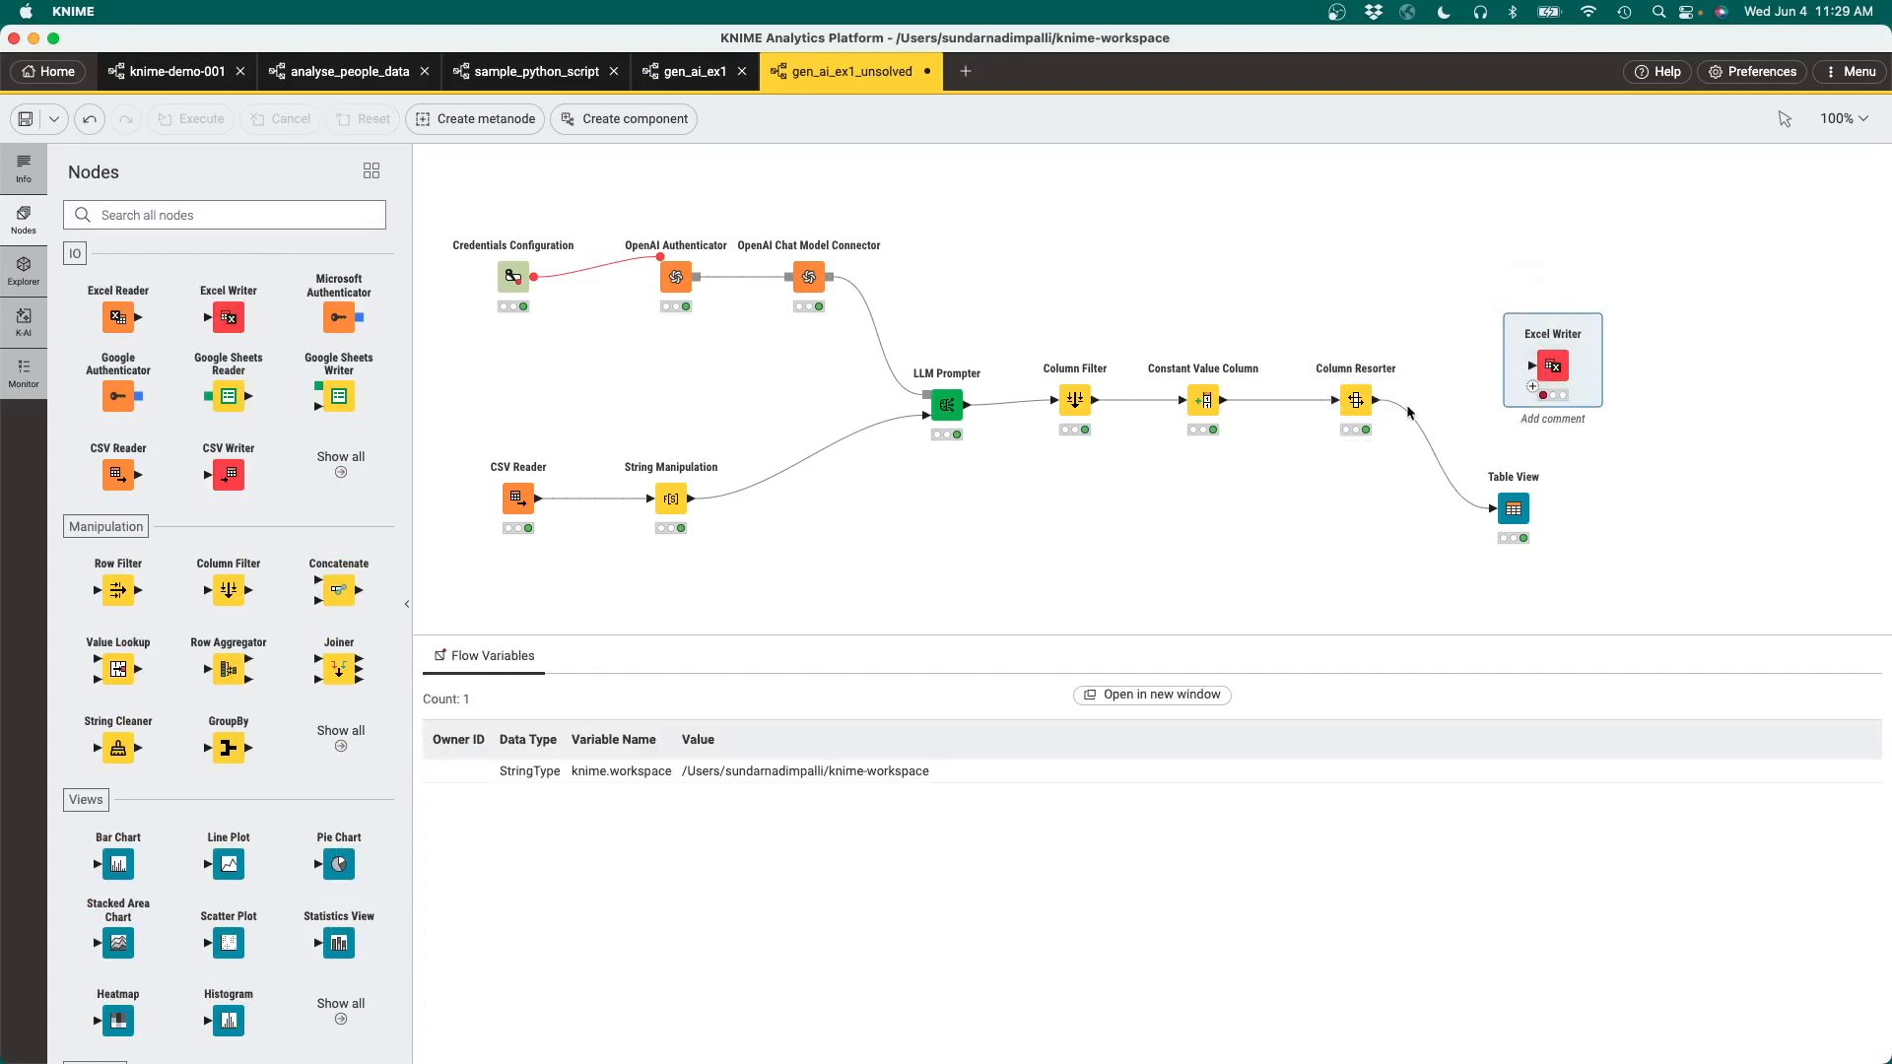
pyautogui.moveTo(1376, 400); pyautogui.dragTo(1534, 365)
# Configure the Excel Writer to write product_name.xlsx in the Gen-AI folder with the sheet name "Output", and execute the node.
pyautogui.click(1517, 316)
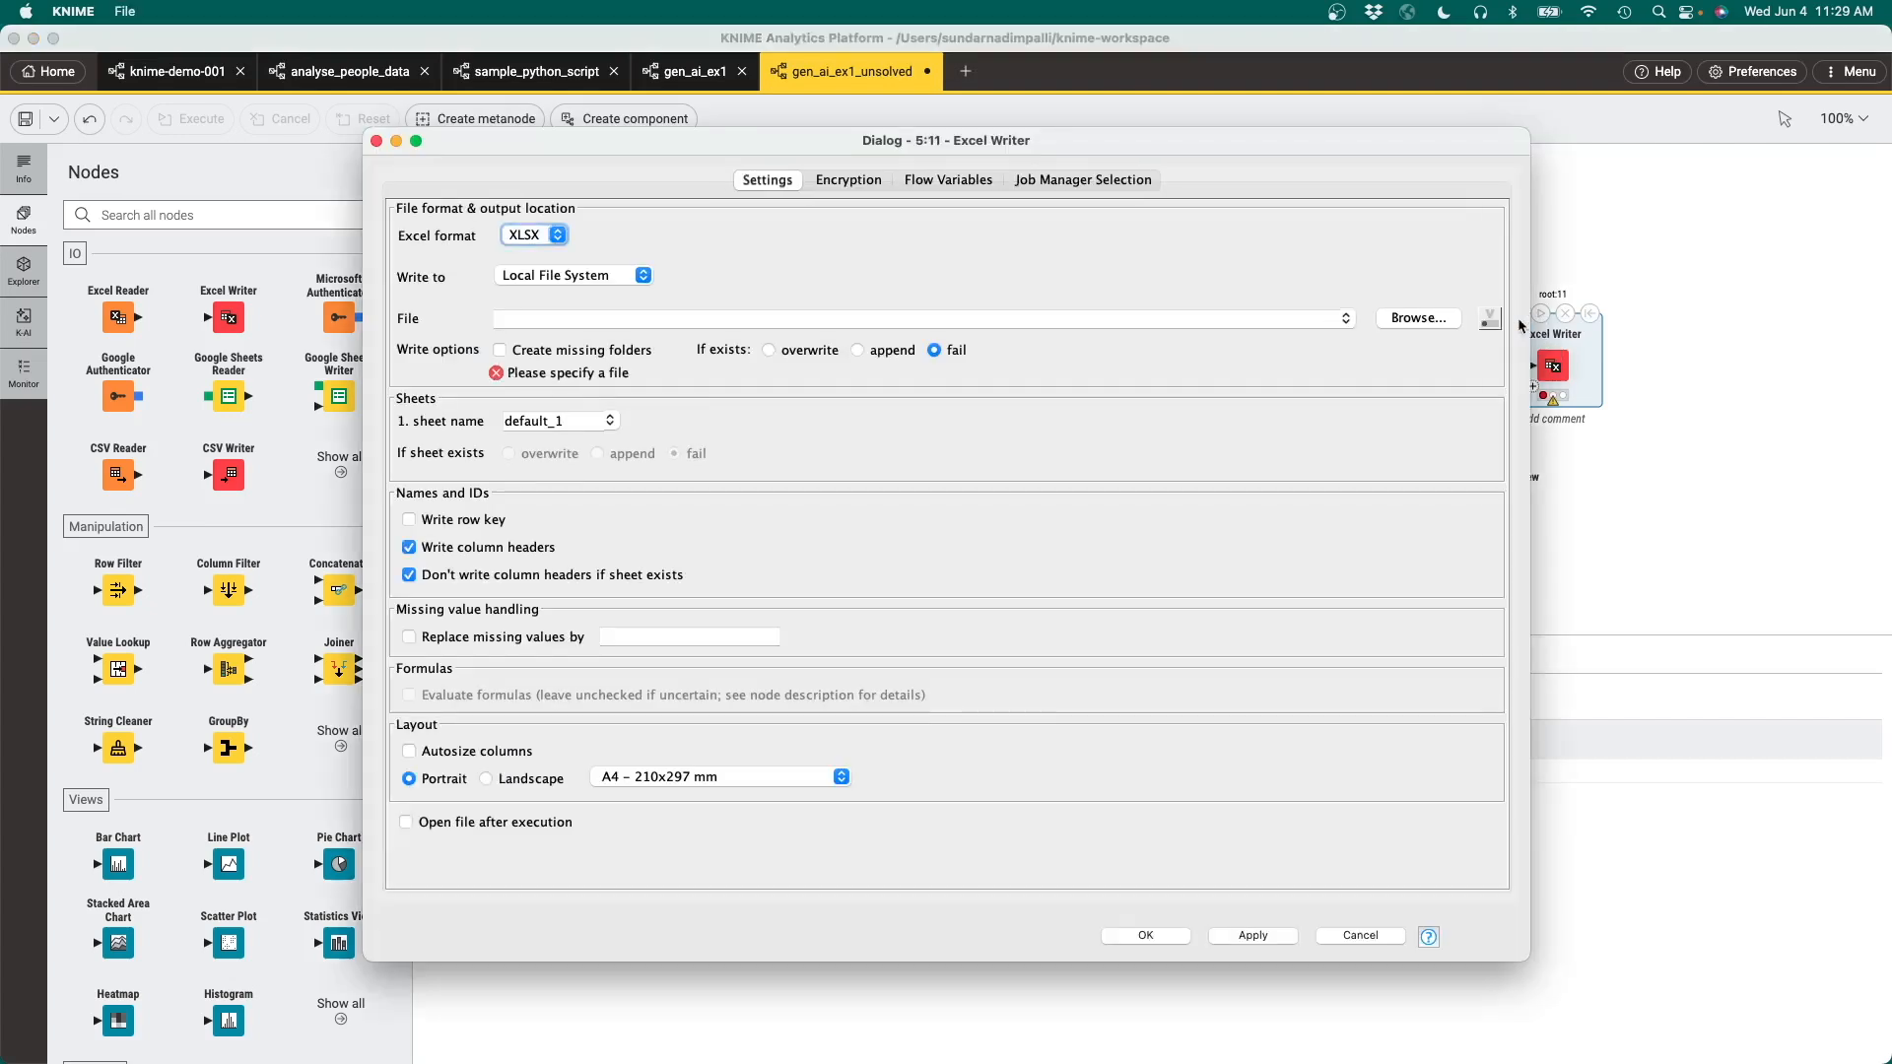
pyautogui.click(1418, 319)
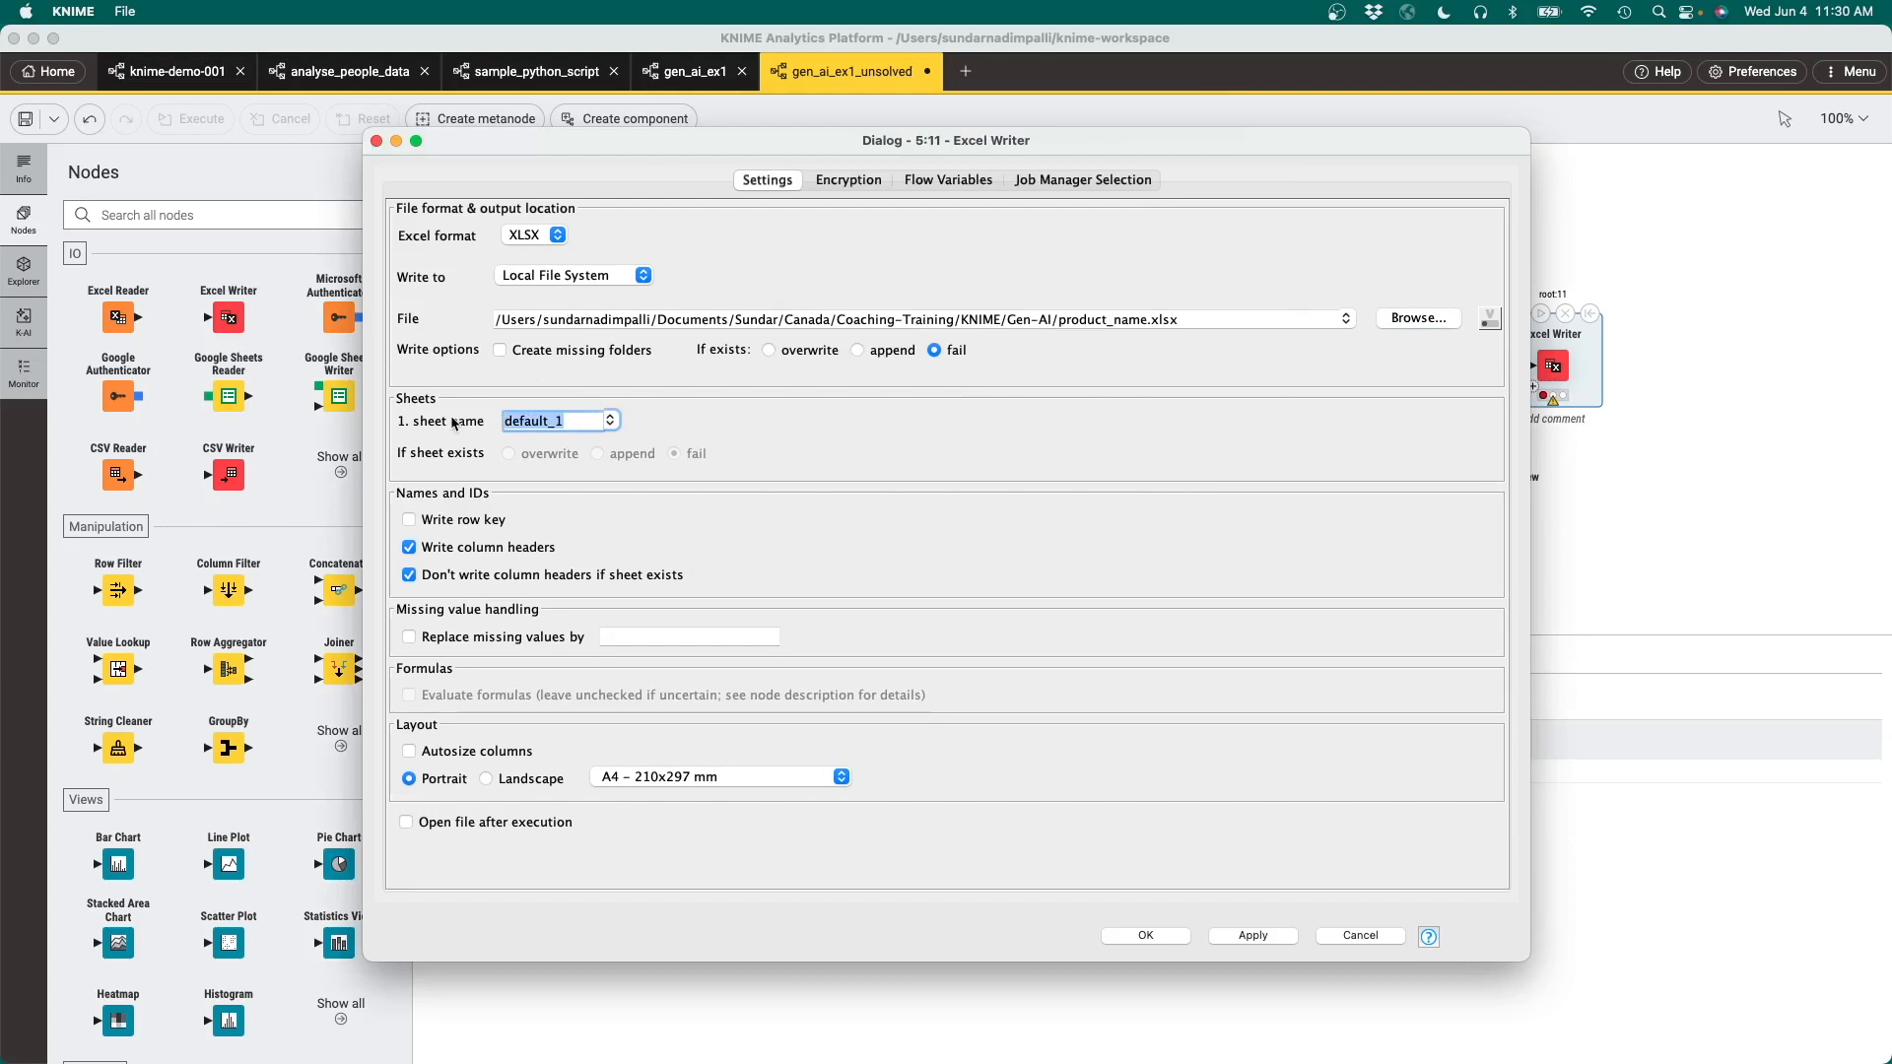
pyautogui.write('Output')
pyautogui.click(1153, 936)
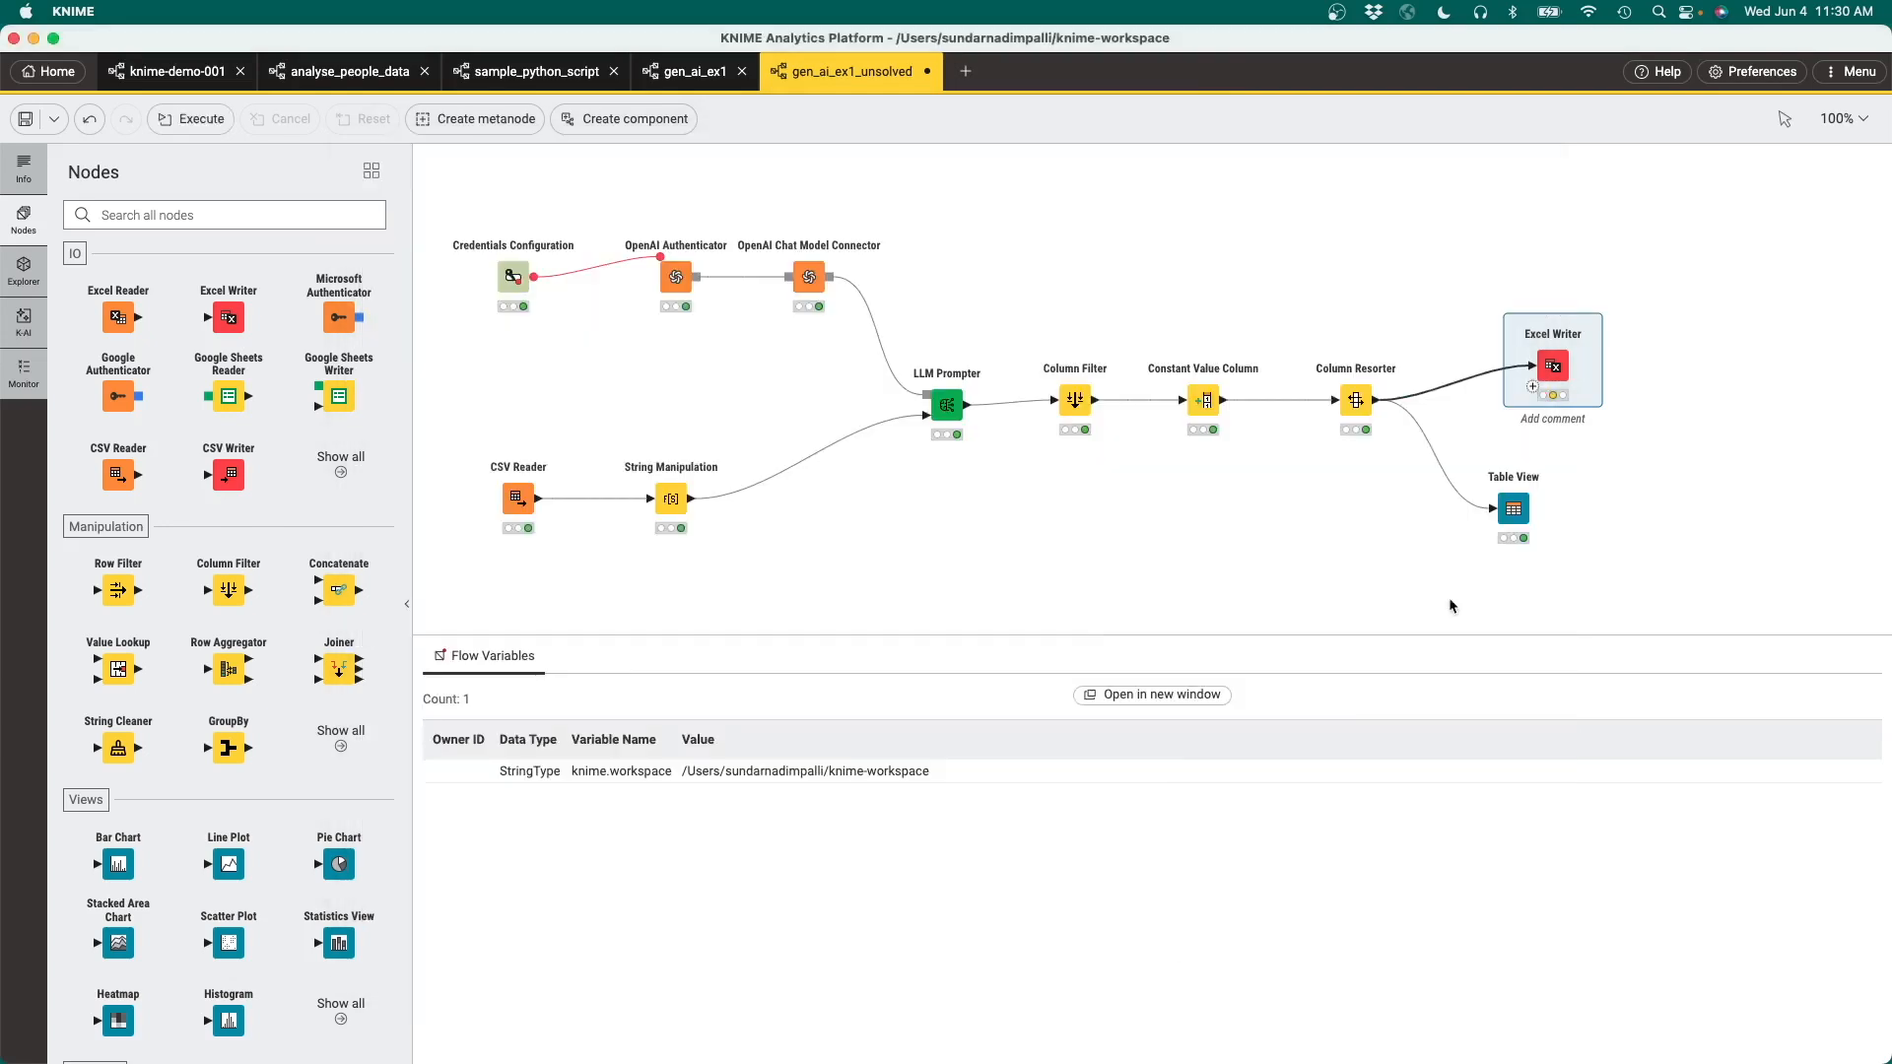
pyautogui.click(1541, 314)
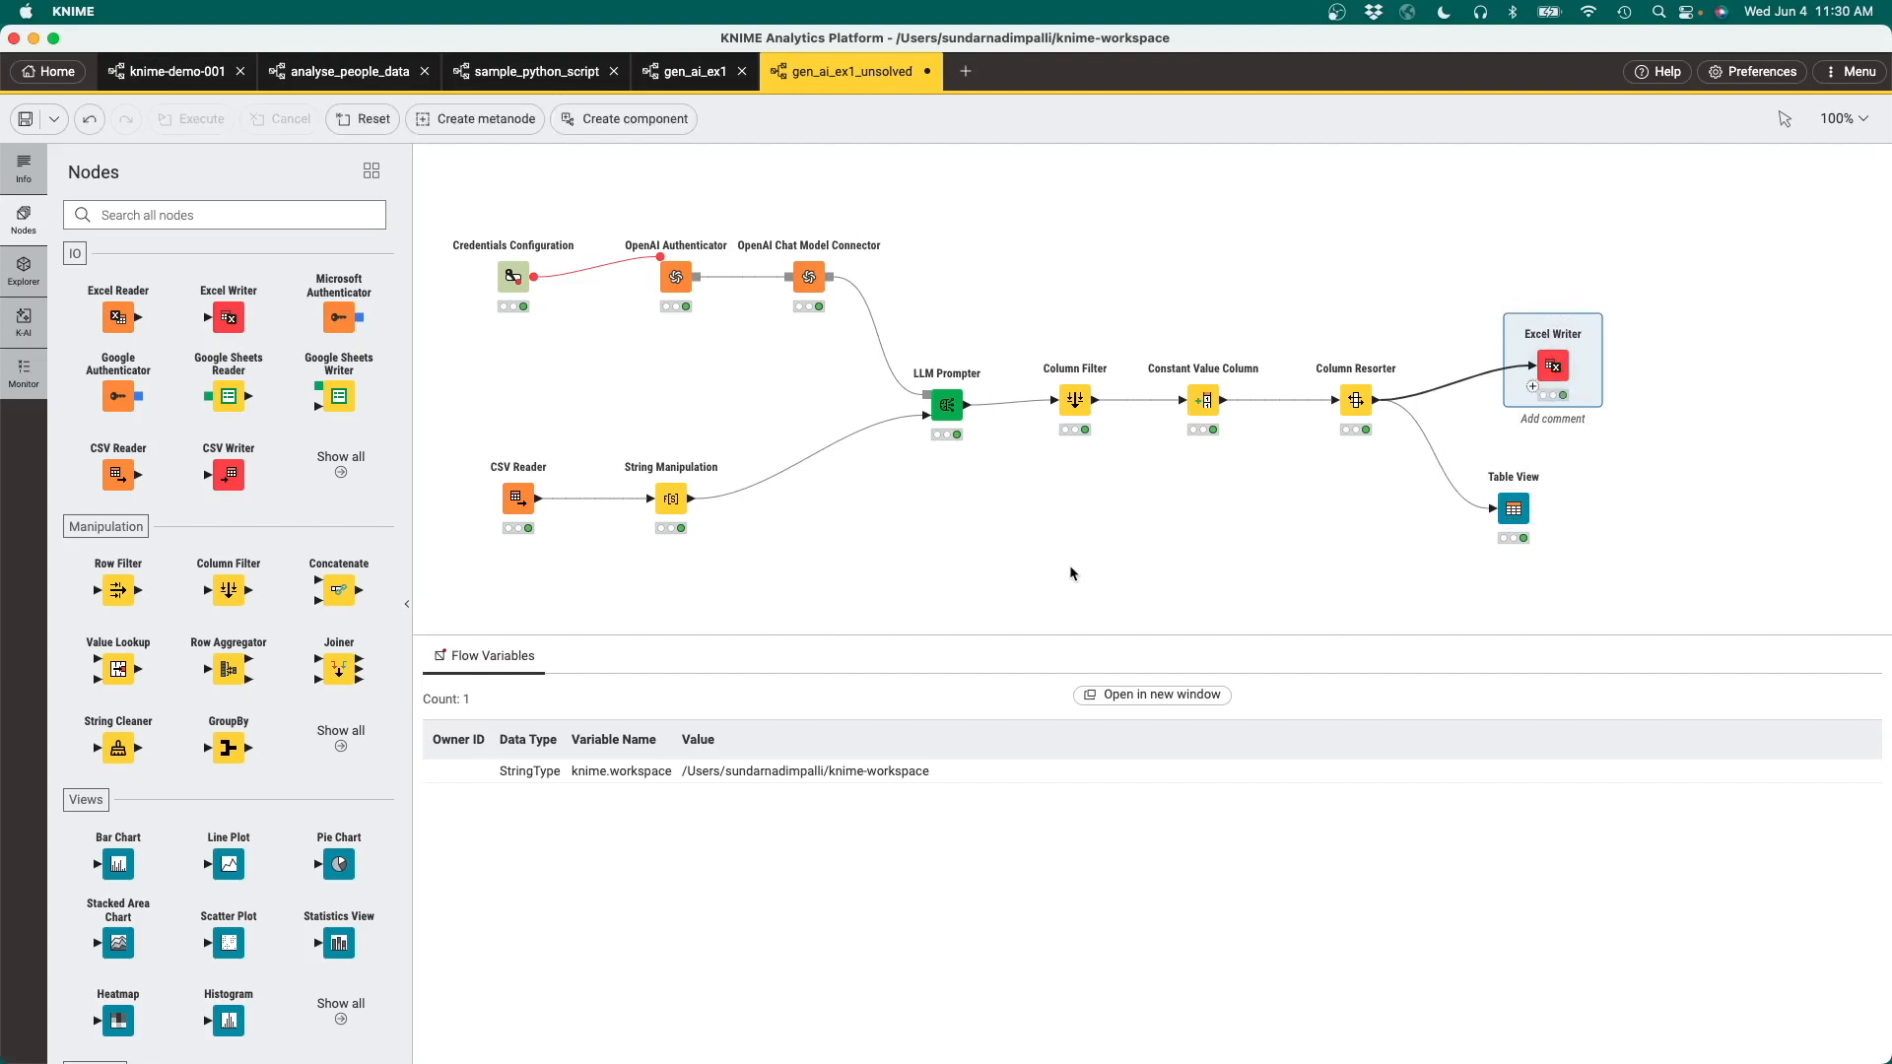
# Switch to the exported product_name workbook in Excel, enlarge the sheet to 140%, and autofit all column widths to check the data.
pyautogui.press('super+Tab')
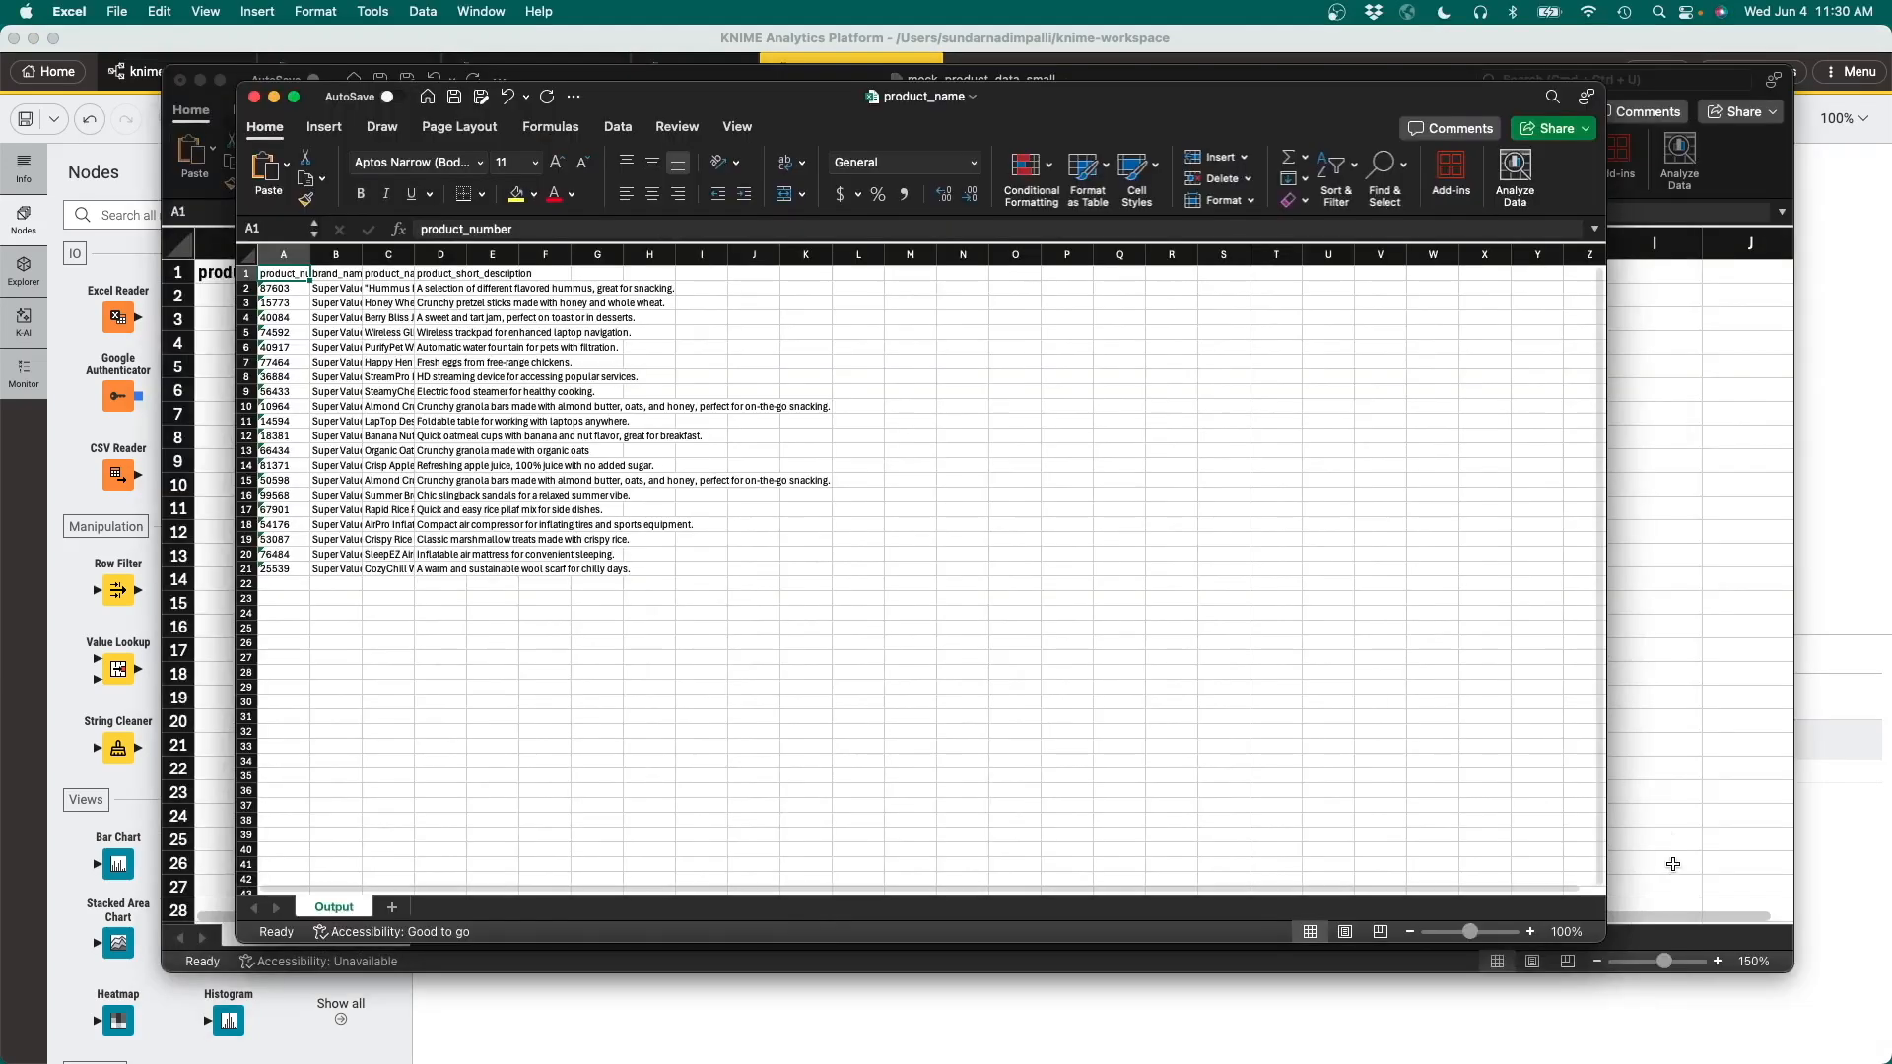
pyautogui.click(1532, 932)
pyautogui.click(1532, 932)
pyautogui.click(1532, 932)
pyautogui.click(1530, 932)
pyautogui.click(252, 260)
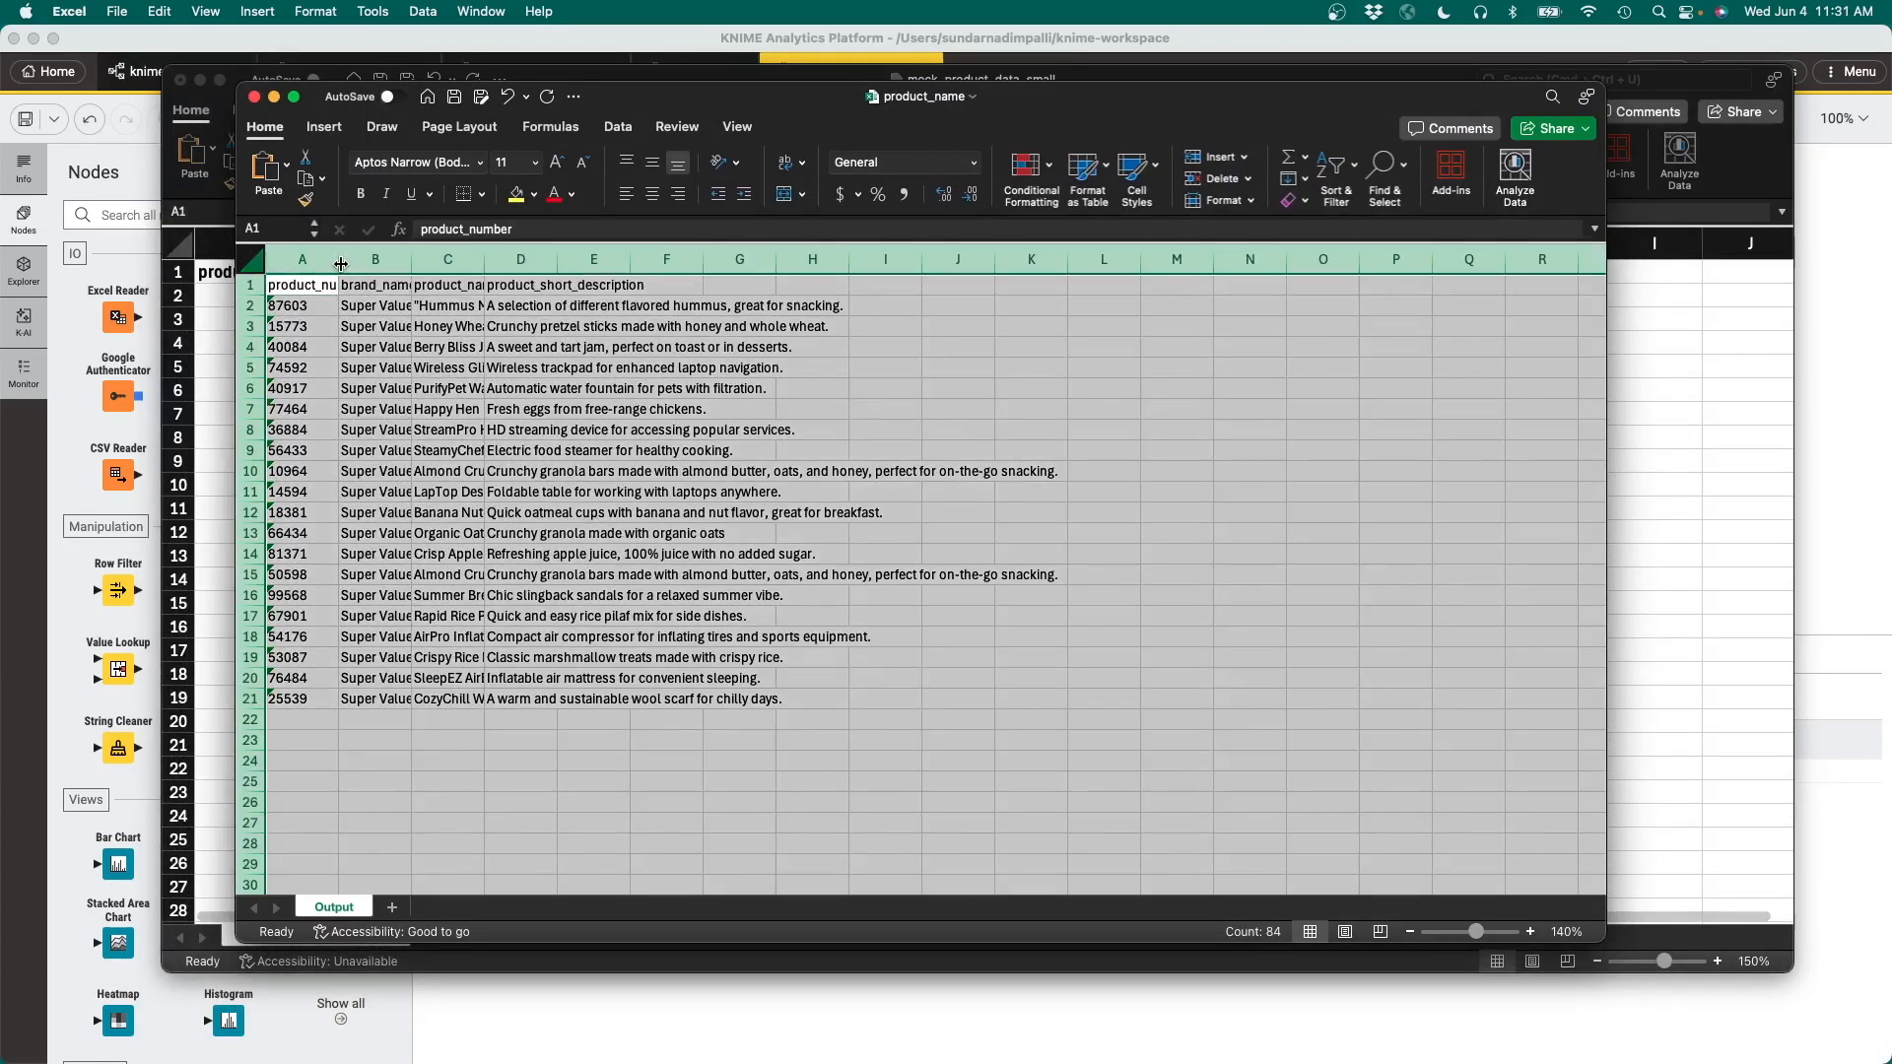
pyautogui.doubleClick(340, 264)
pyautogui.click(971, 782)
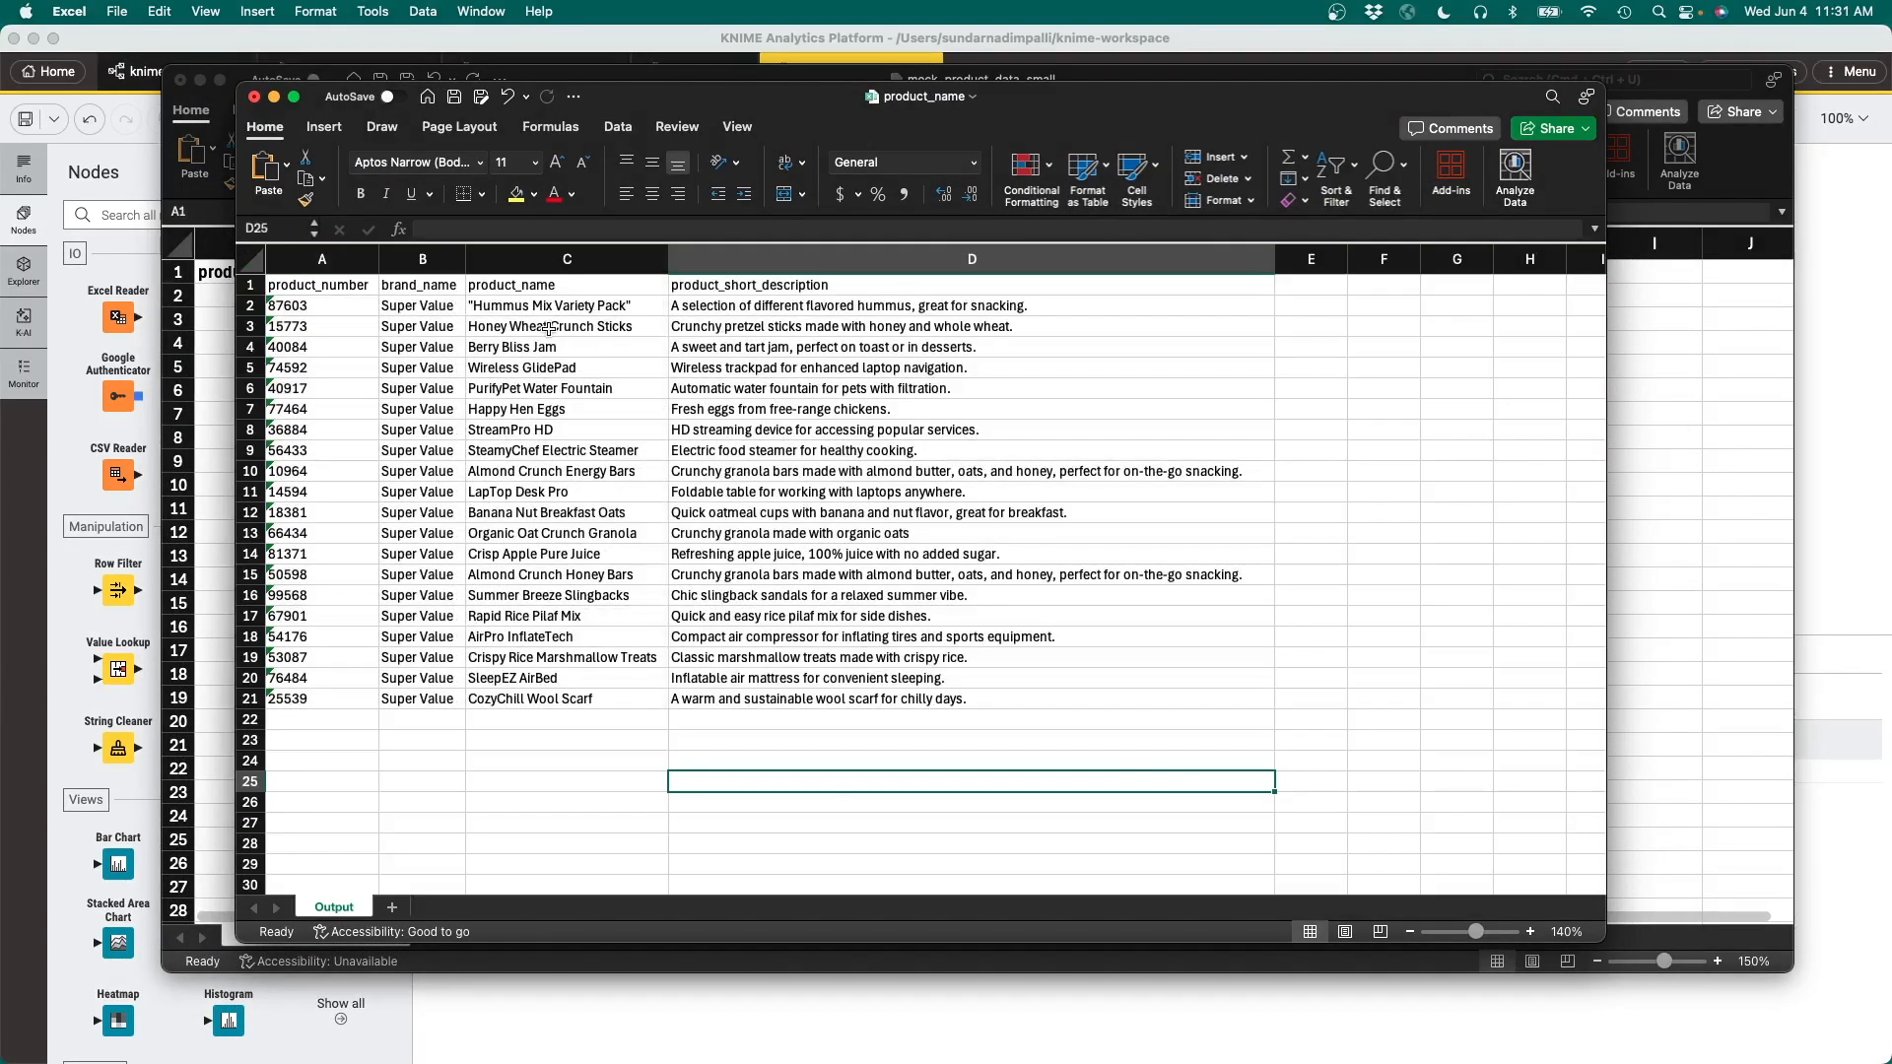